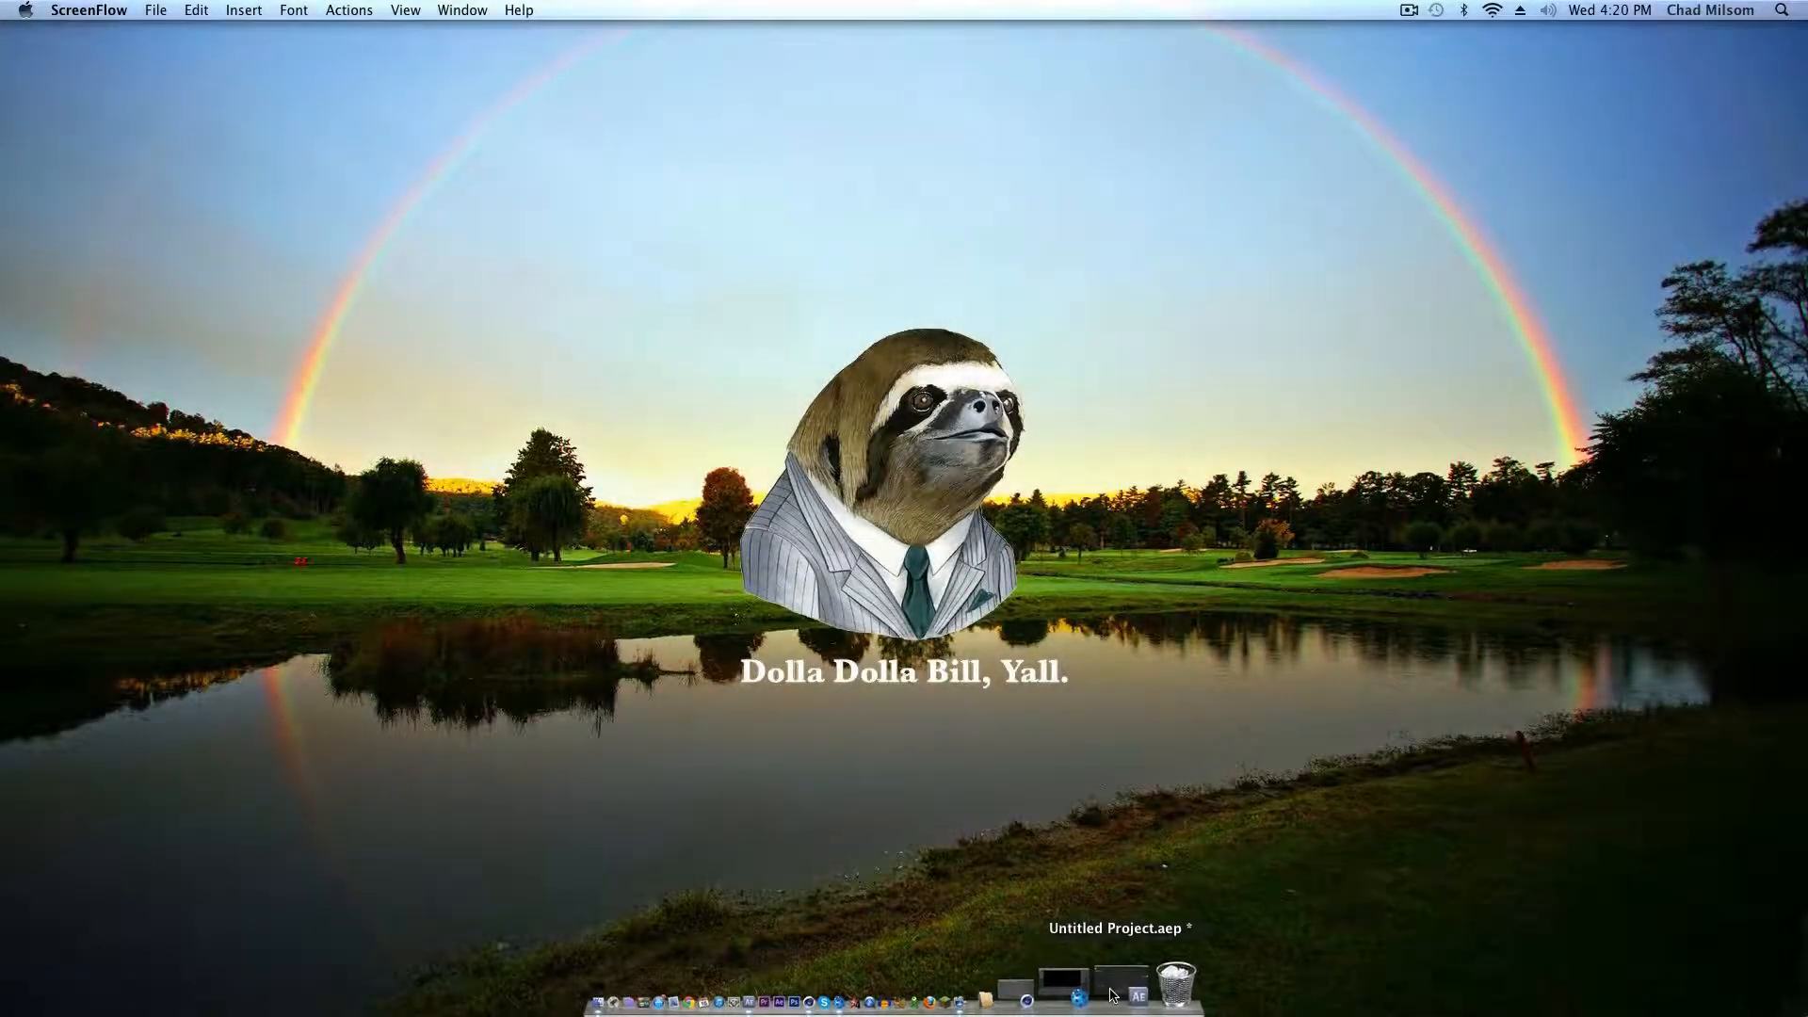
Step: Switch to the open After Effects project and create a new composition from the Live Recording – 4 PM.mov footage
left_click(1113, 994)
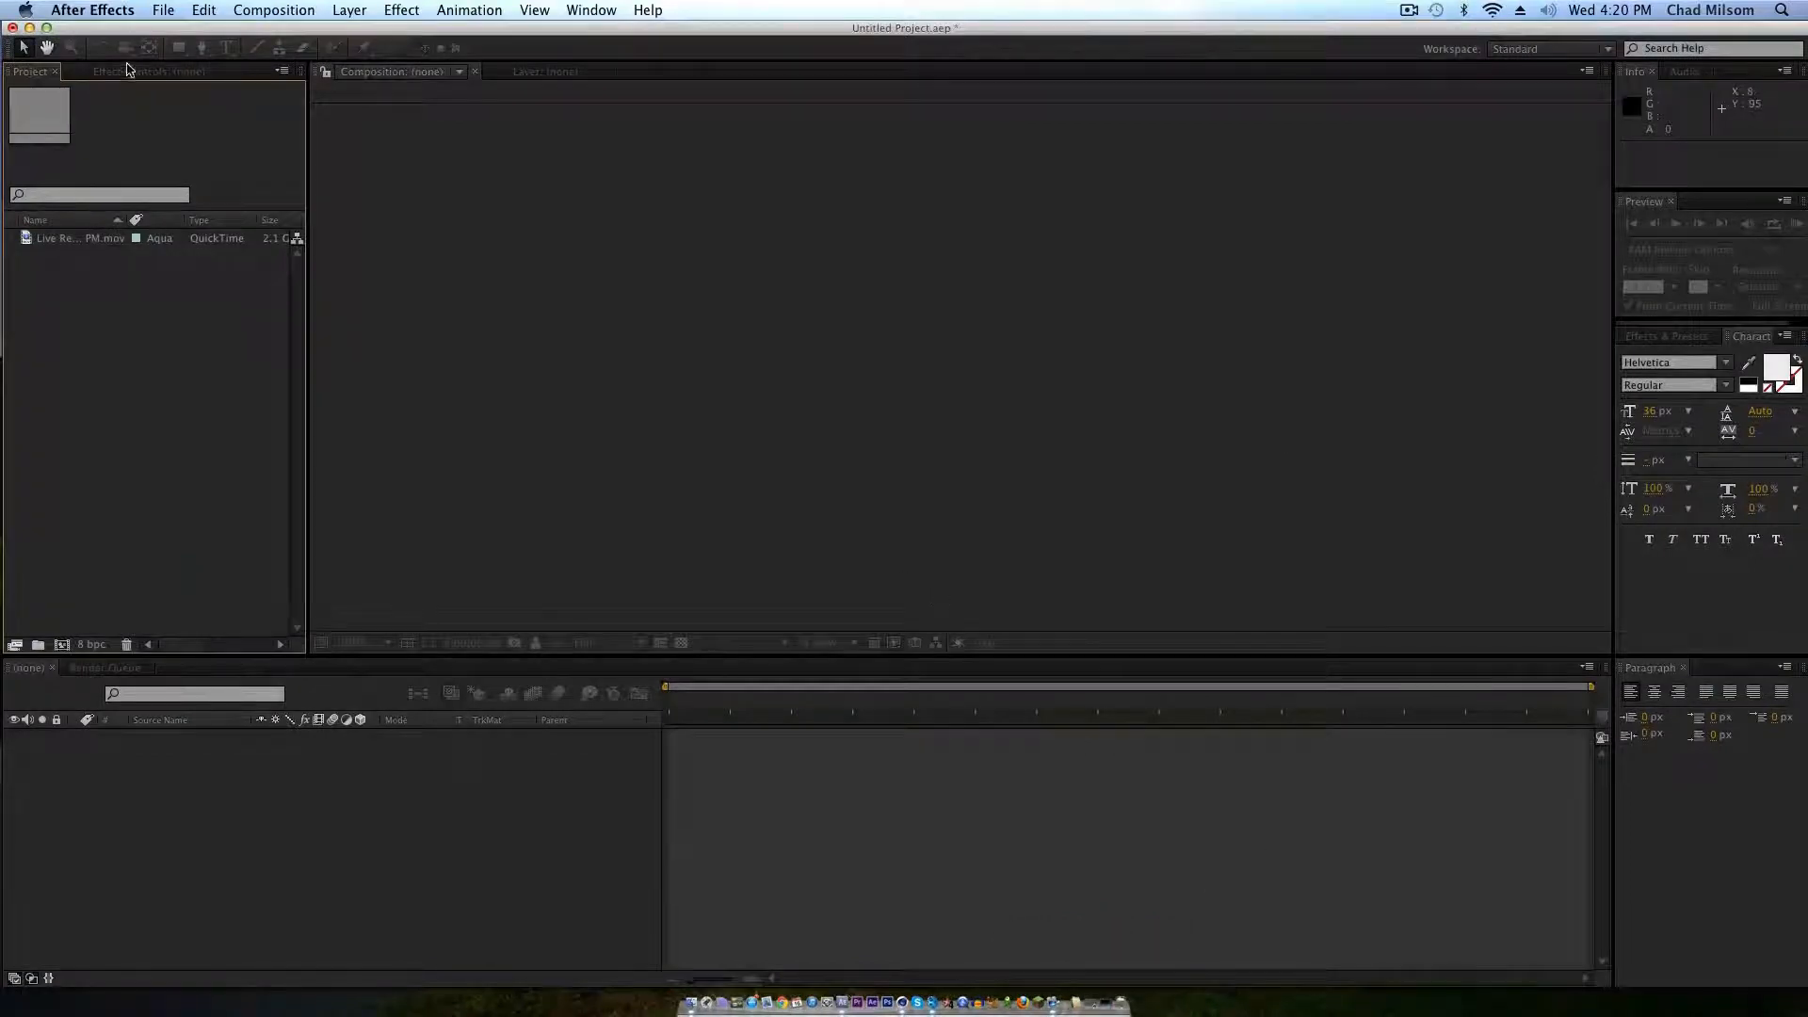
left_click(157, 11)
left_click(151, 11)
left_click(74, 241)
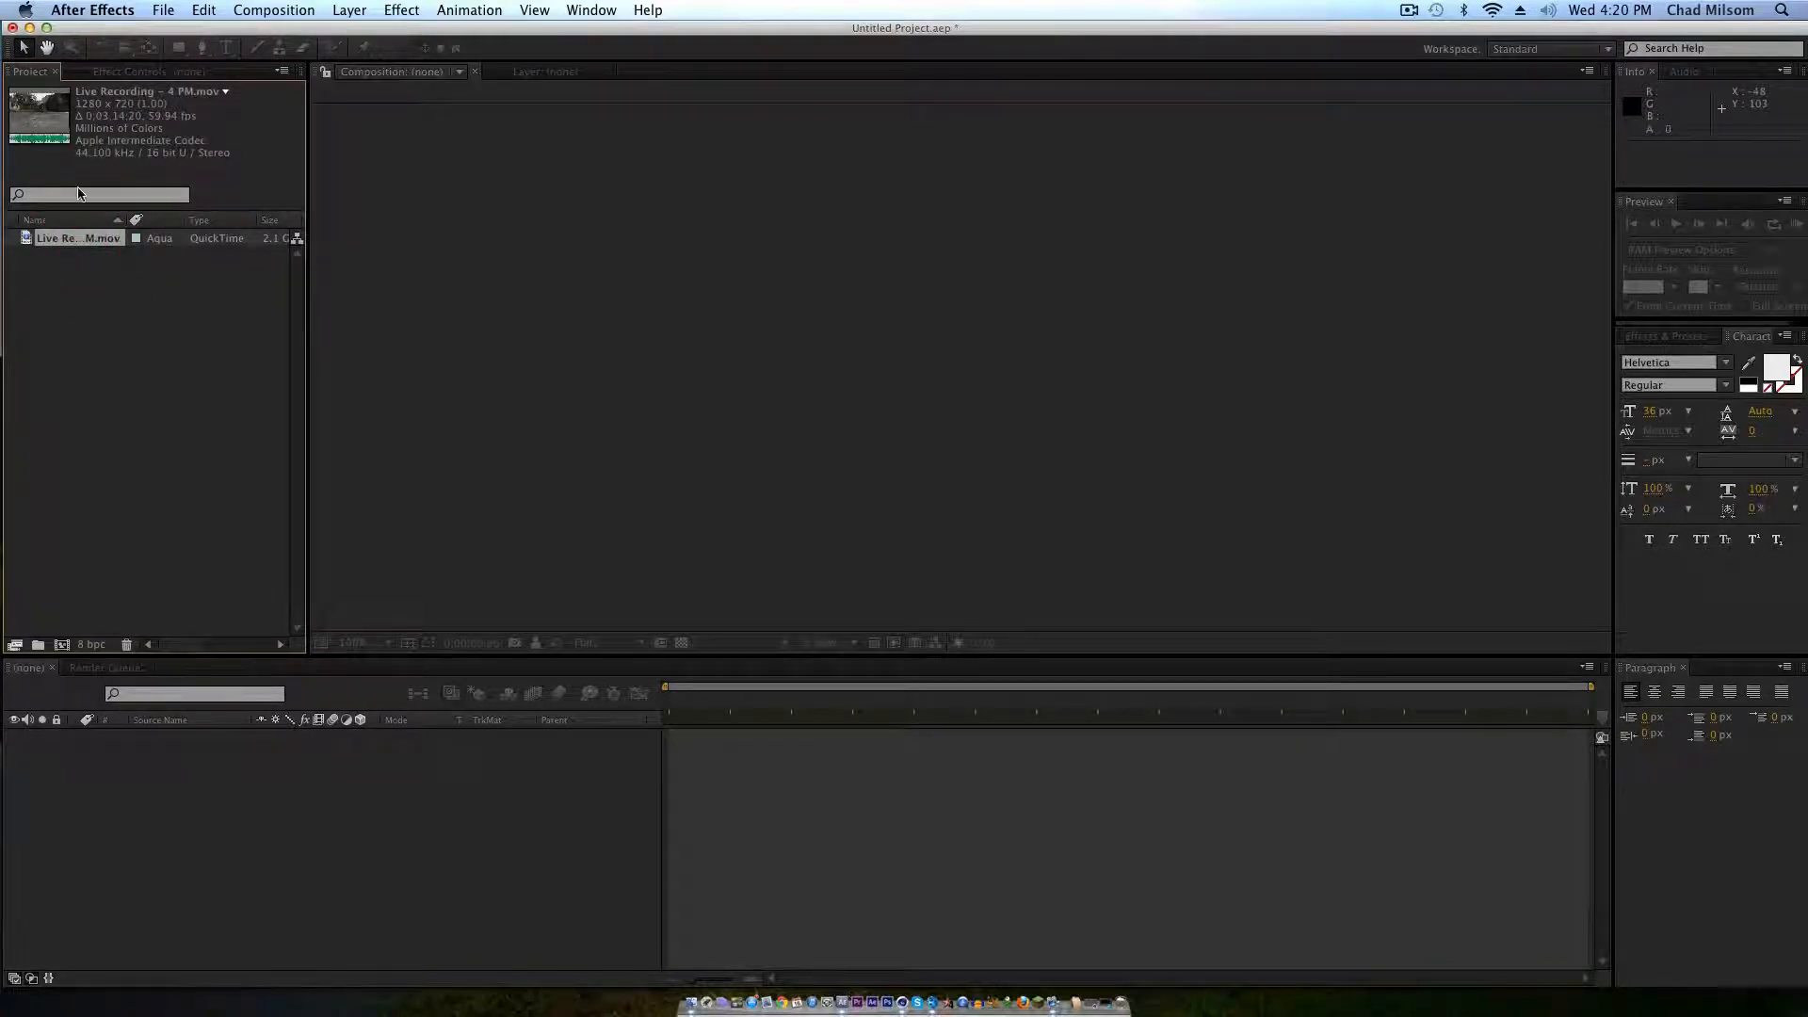
left_click_drag(77, 242, 61, 645)
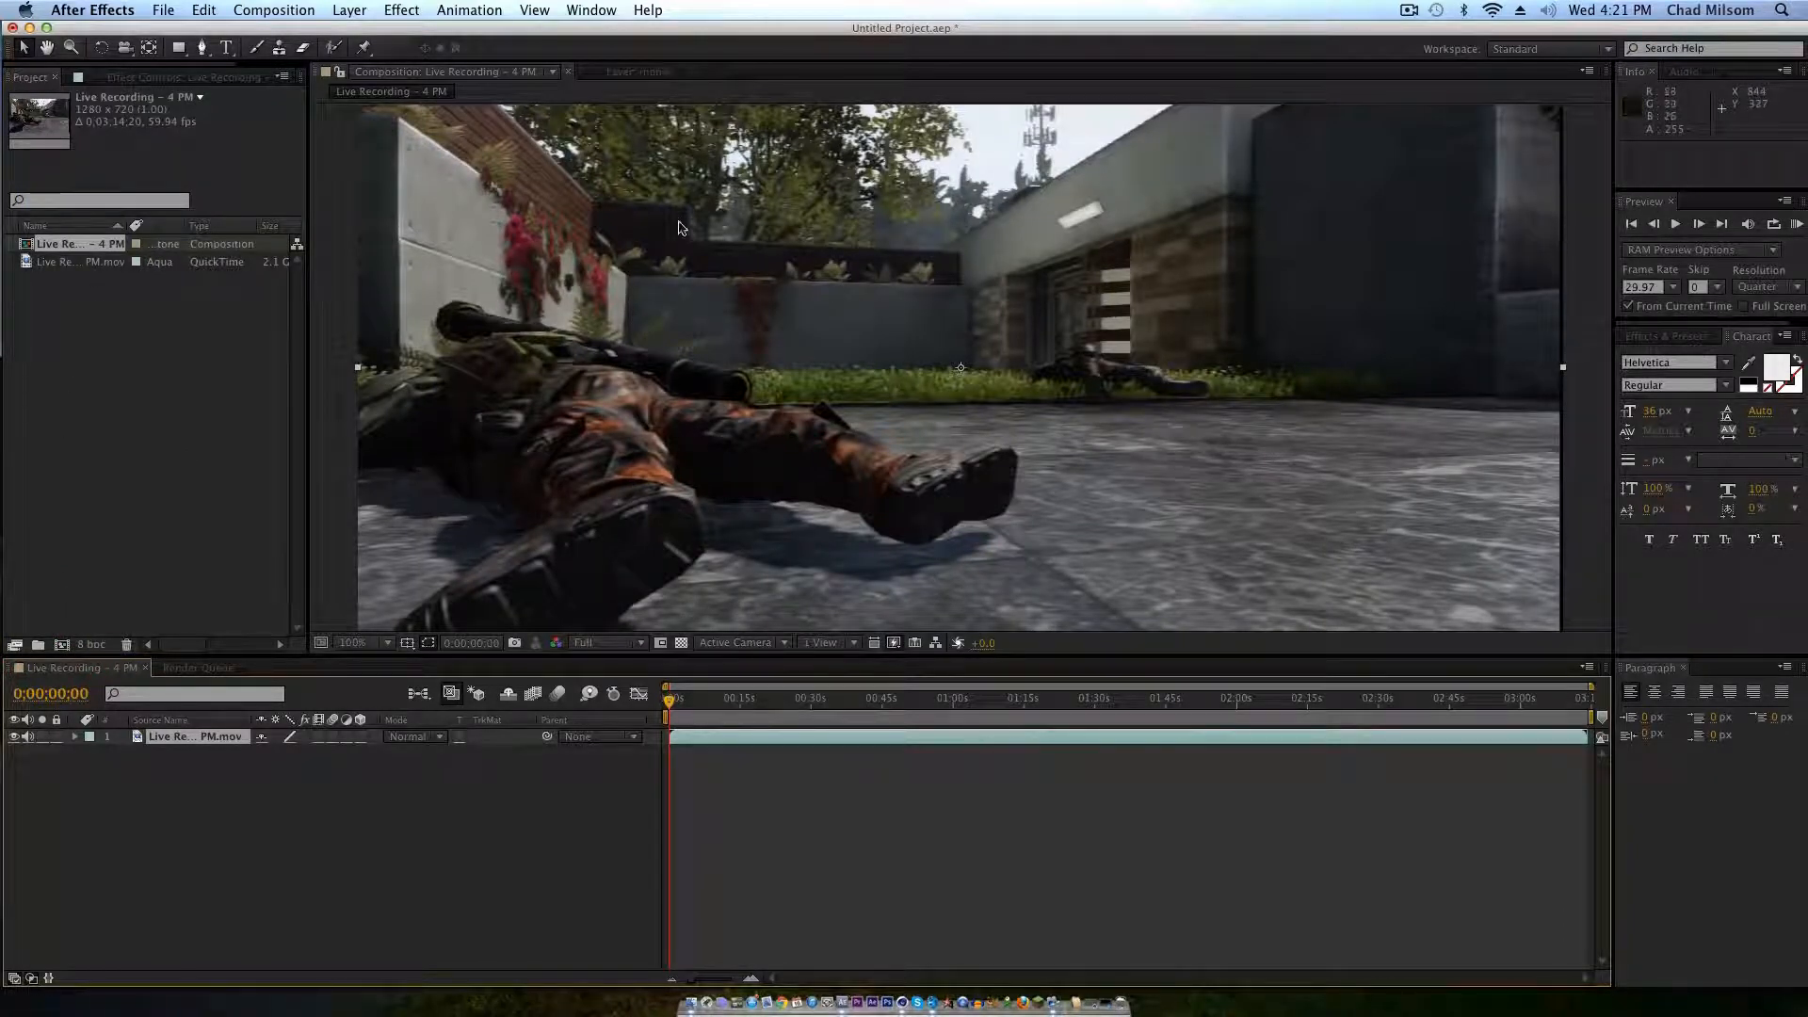
Step: Scrub a few seconds into the composition and check its frame rate in the composition settings
left_click(63, 264)
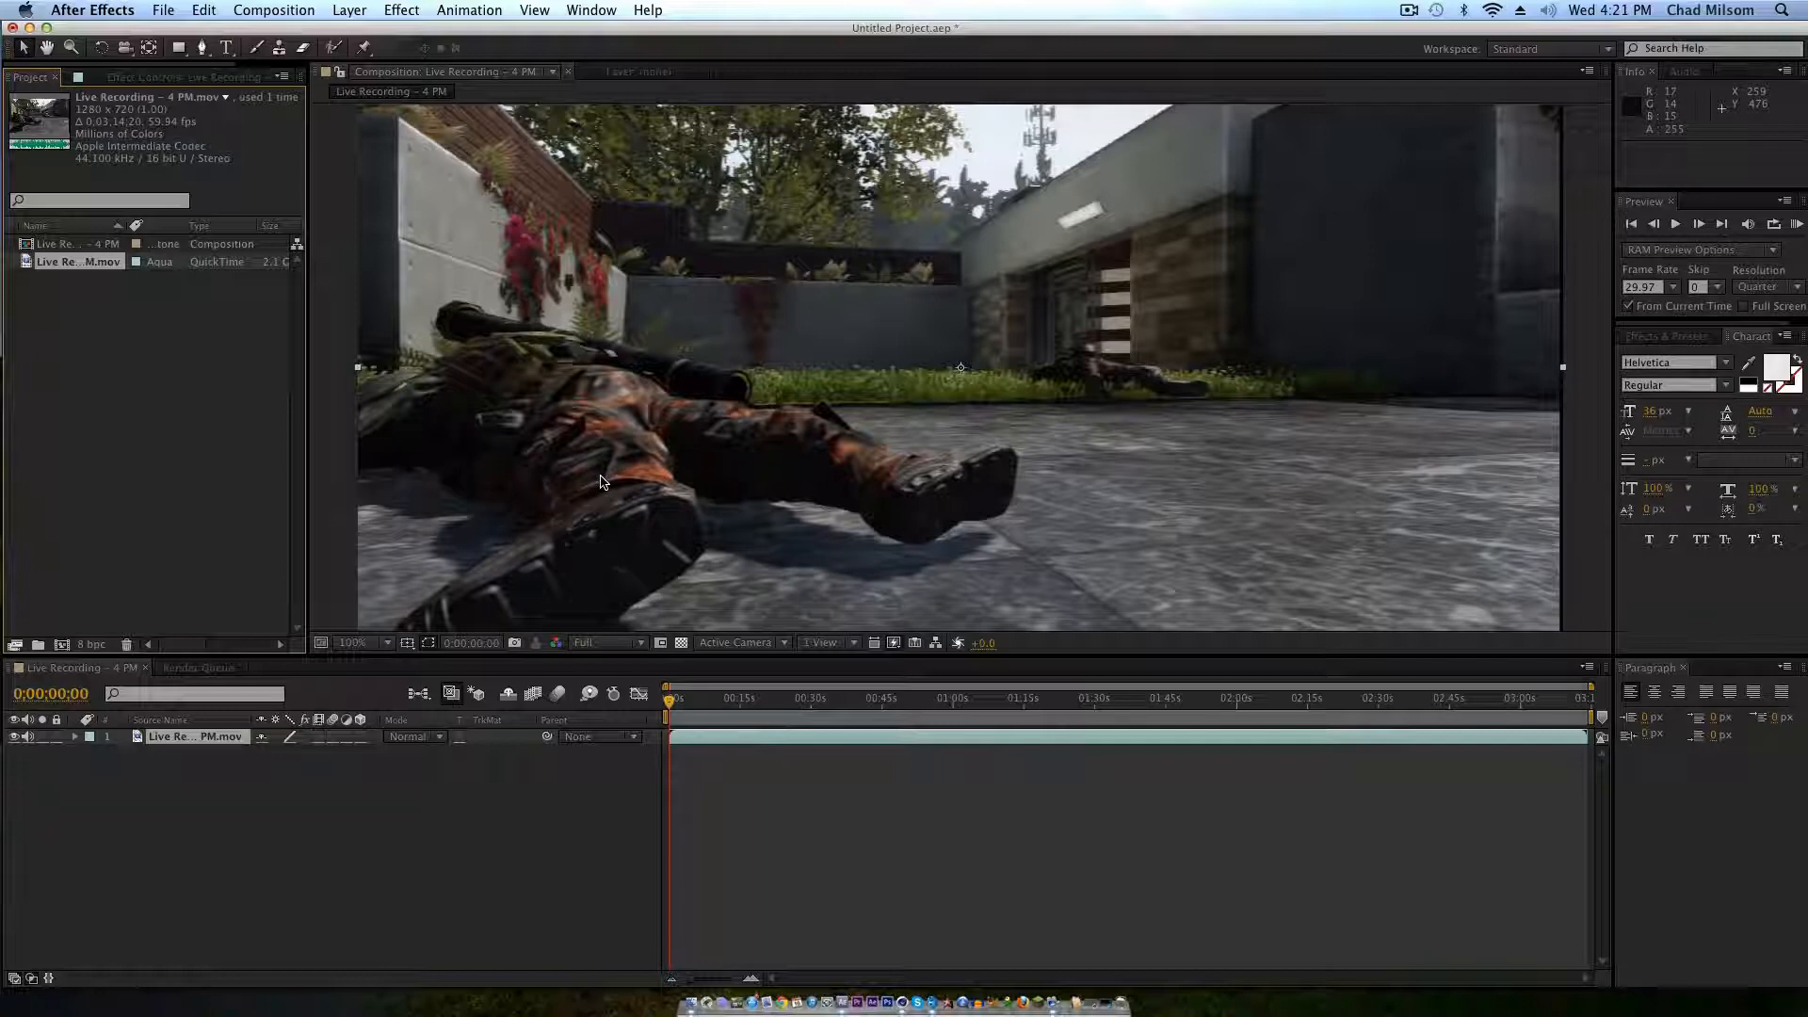
left_click_drag(678, 714, 694, 708)
left_click(727, 750)
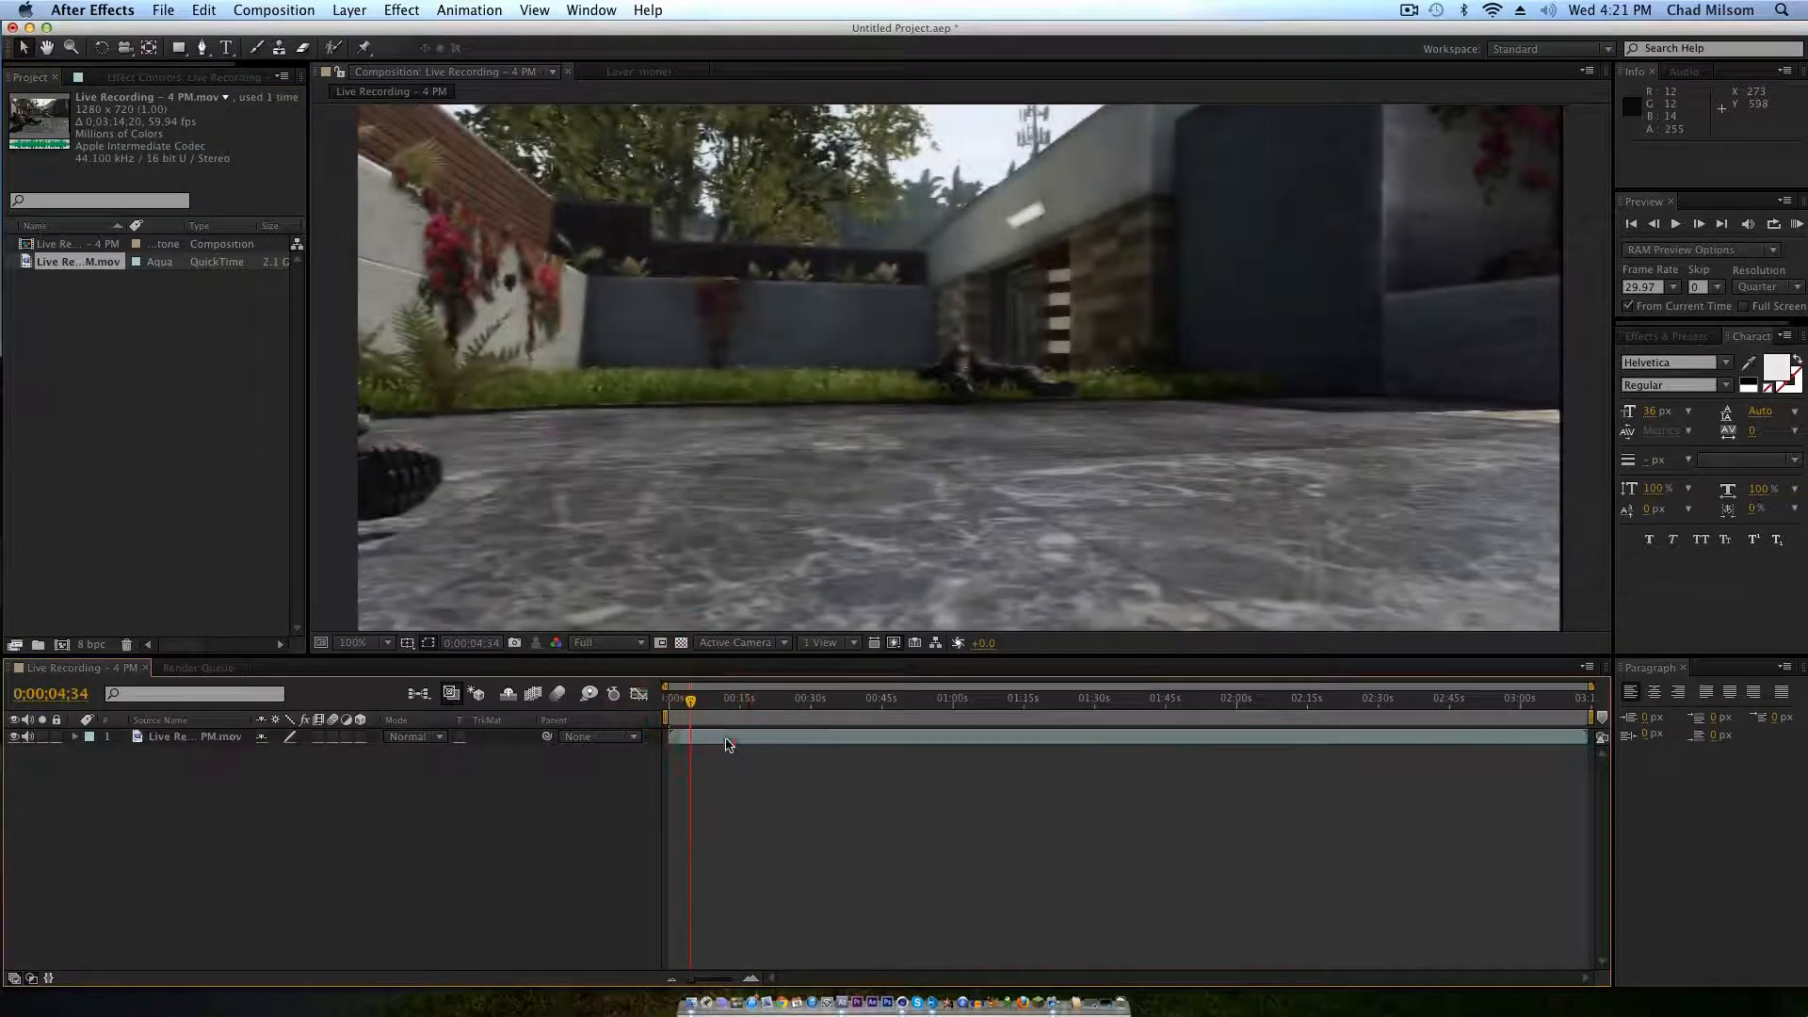
left_click(214, 10)
mouse_move(273, 12)
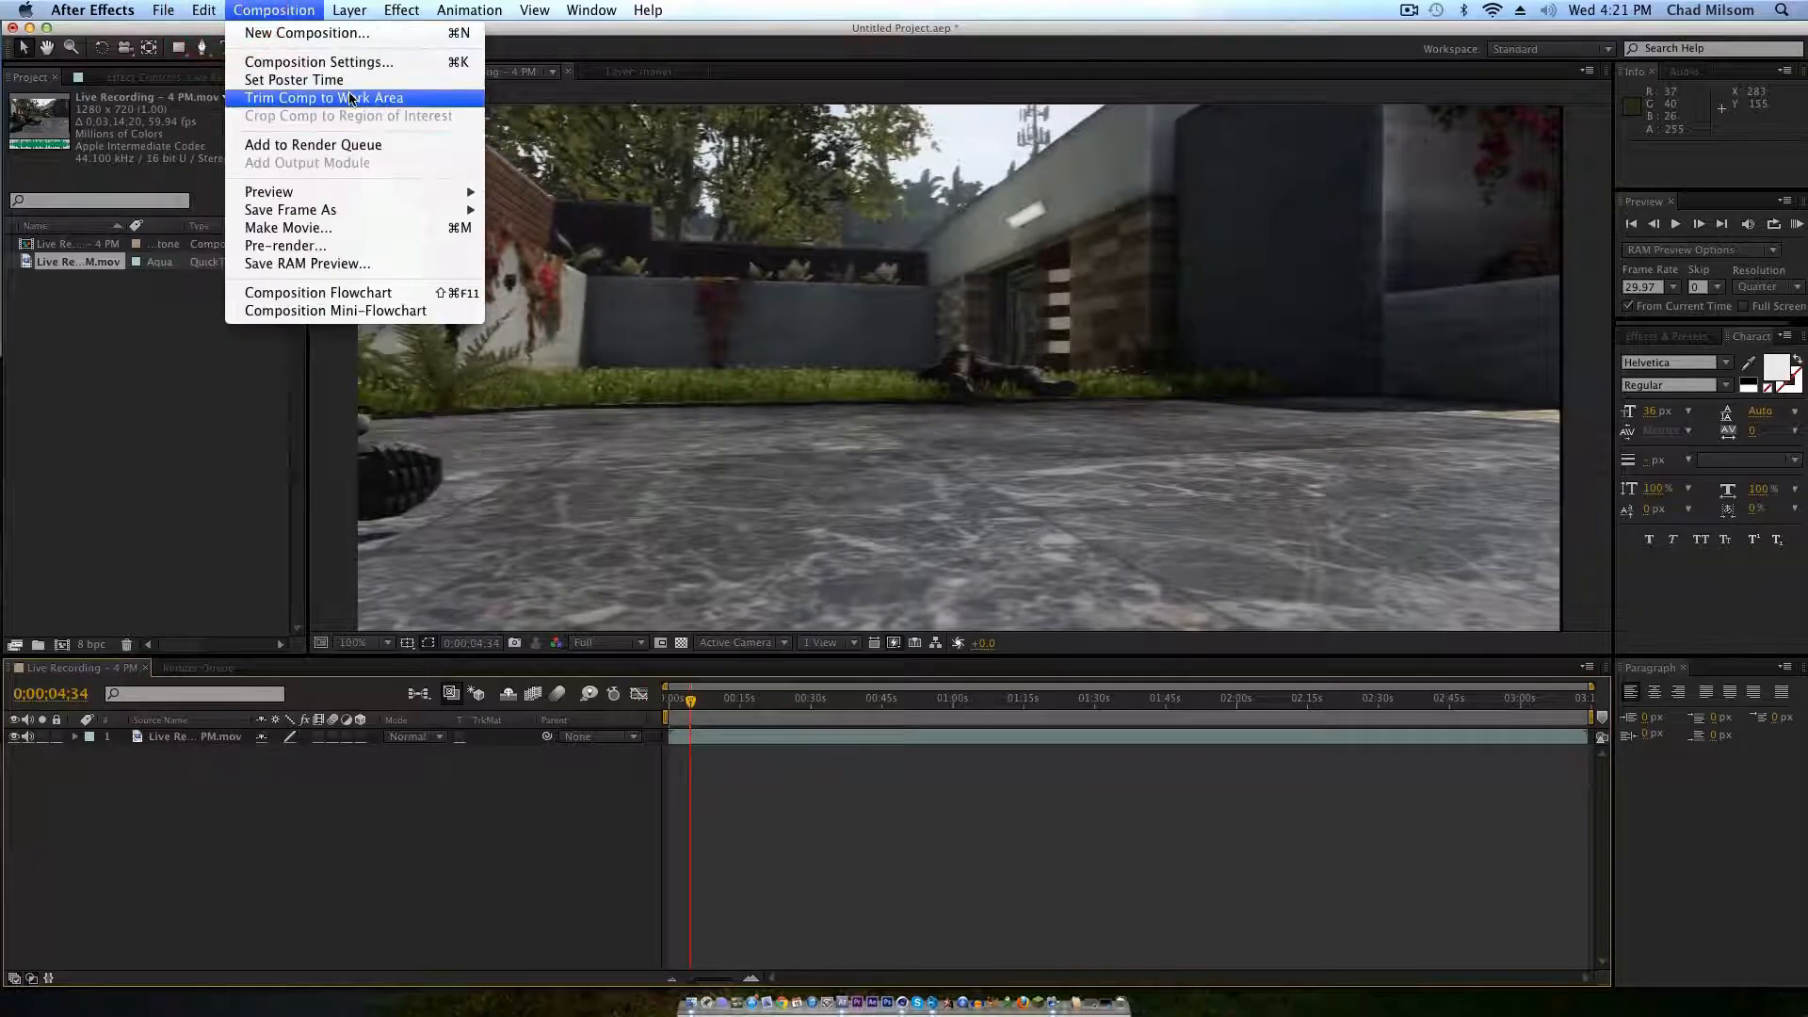
left_click(335, 62)
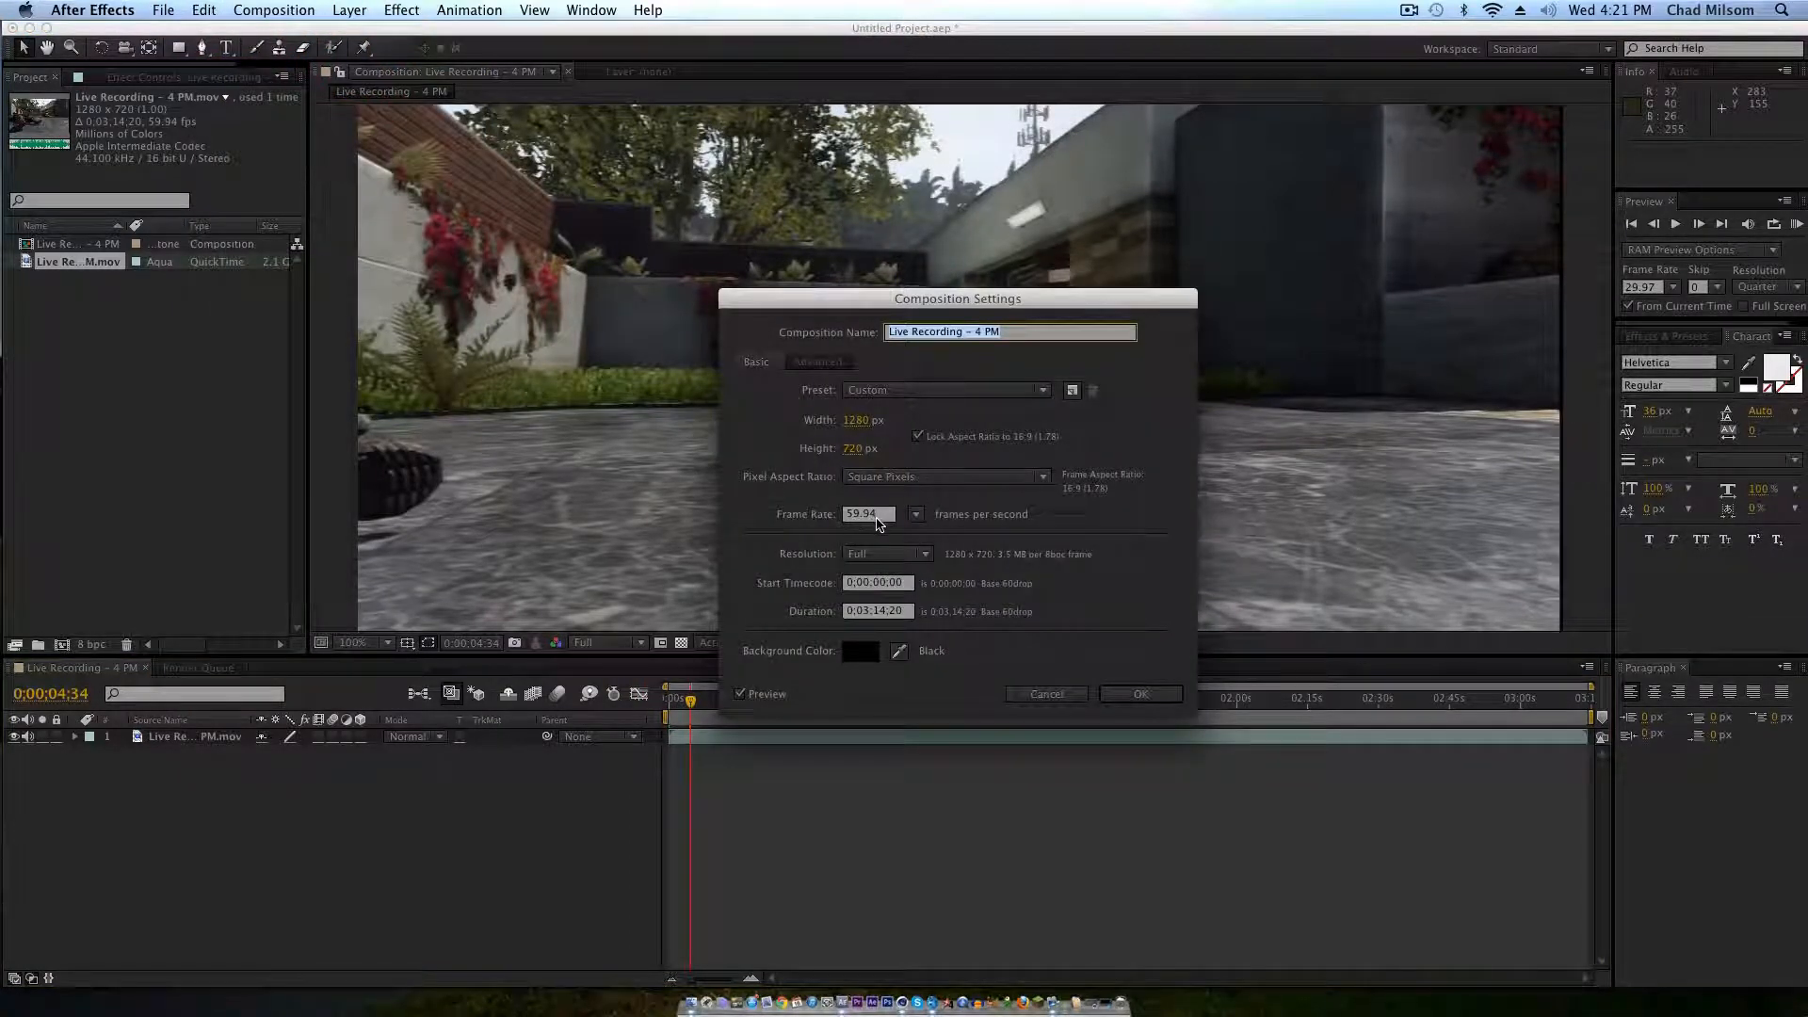
left_click(1177, 694)
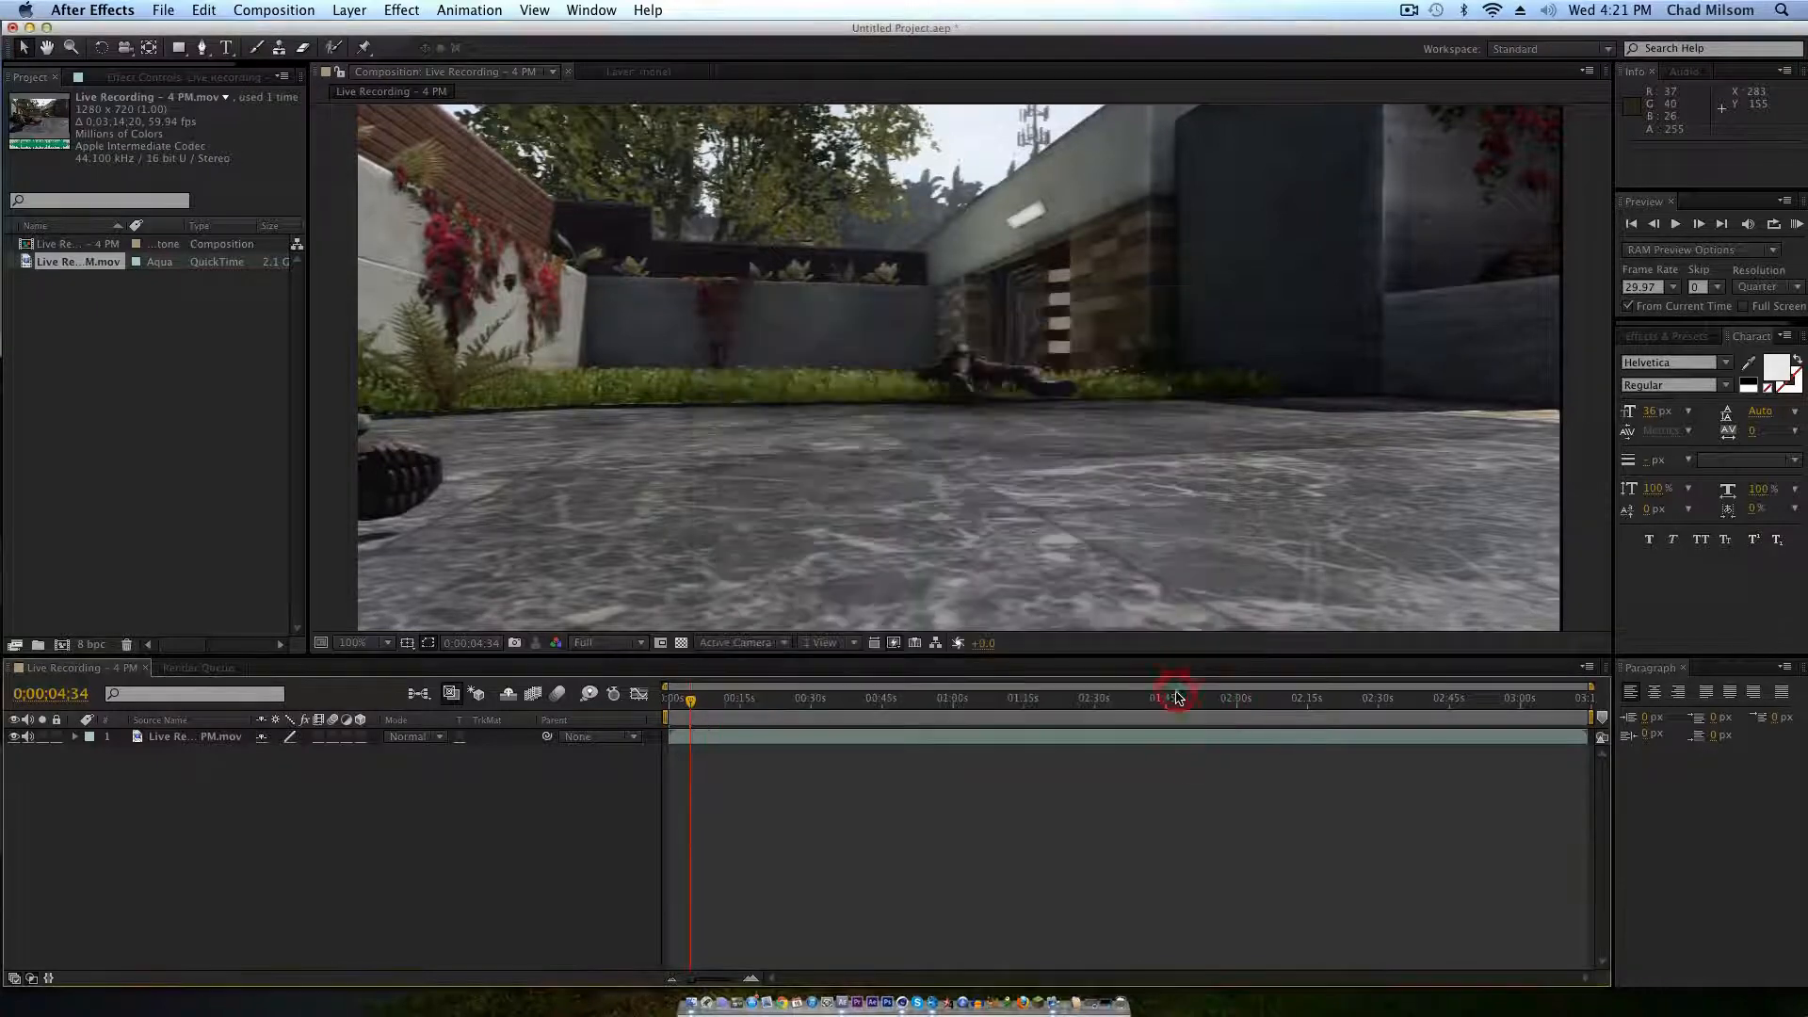
Step: Set the end of the composition's work area at 0;00;06;22
mouse_move(690, 705)
left_mouse_down()
mouse_move(670, 704)
mouse_move(700, 703)
left_mouse_up()
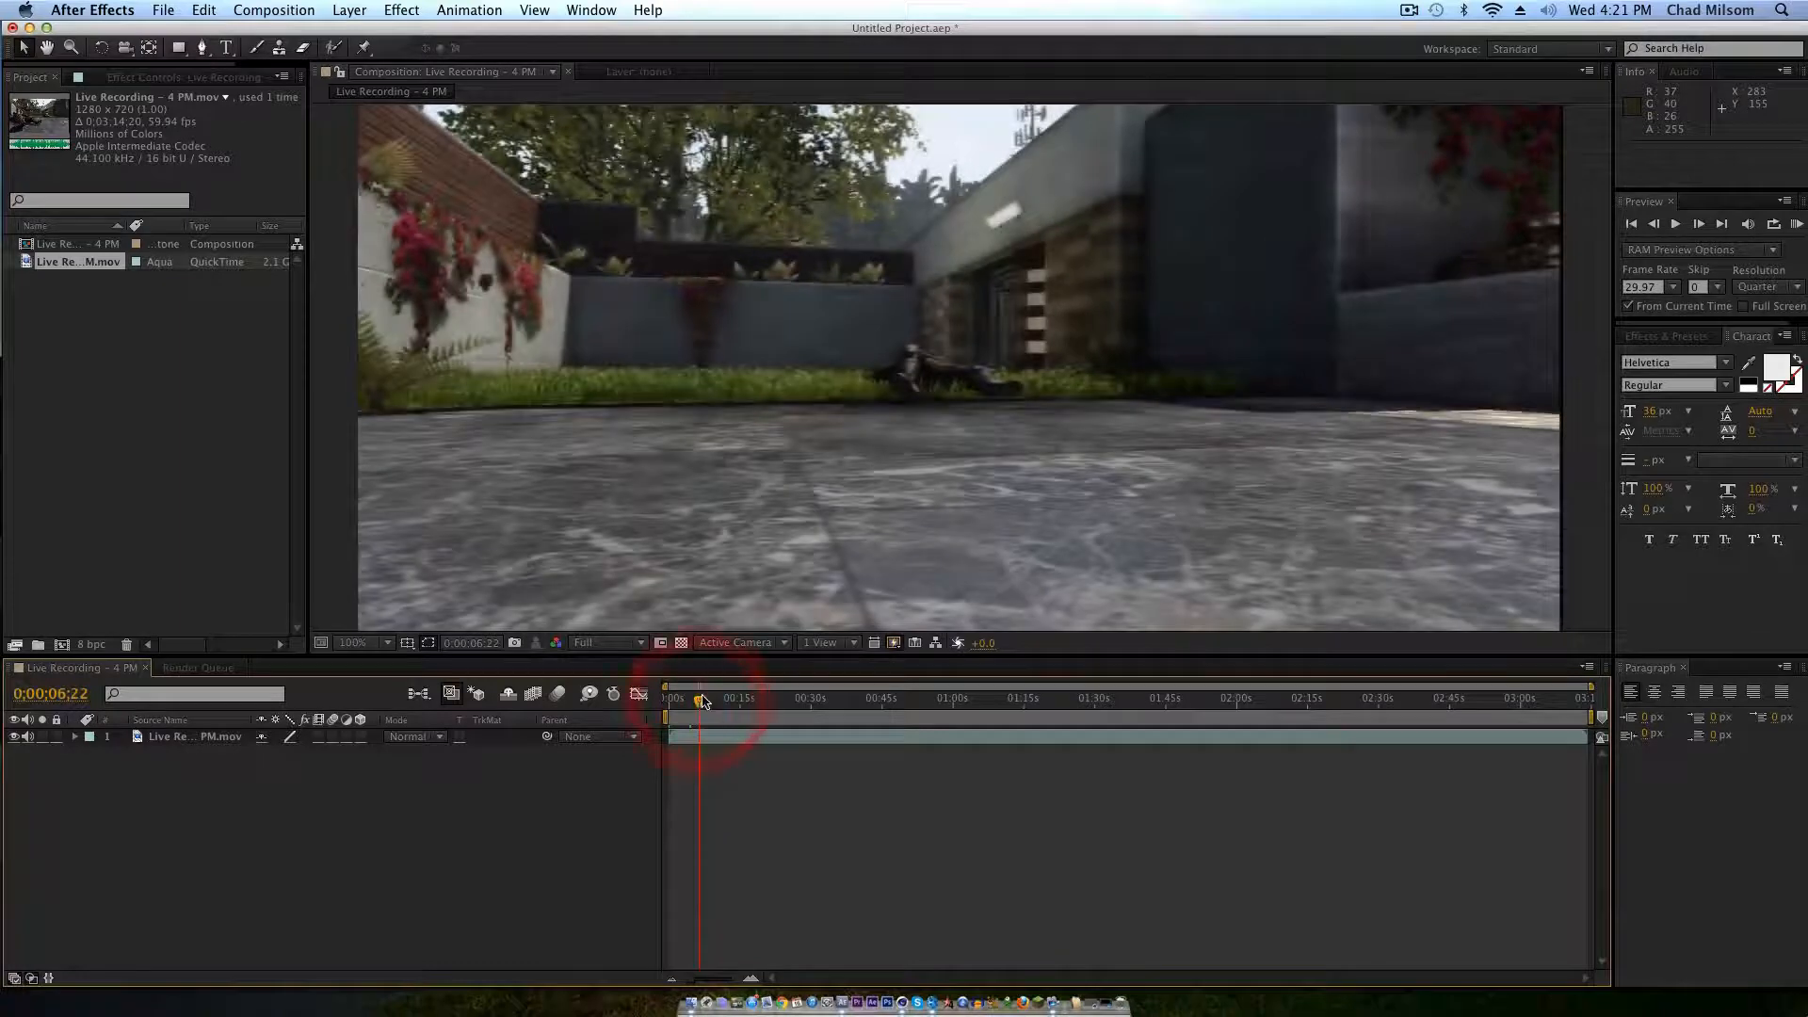
key("n")
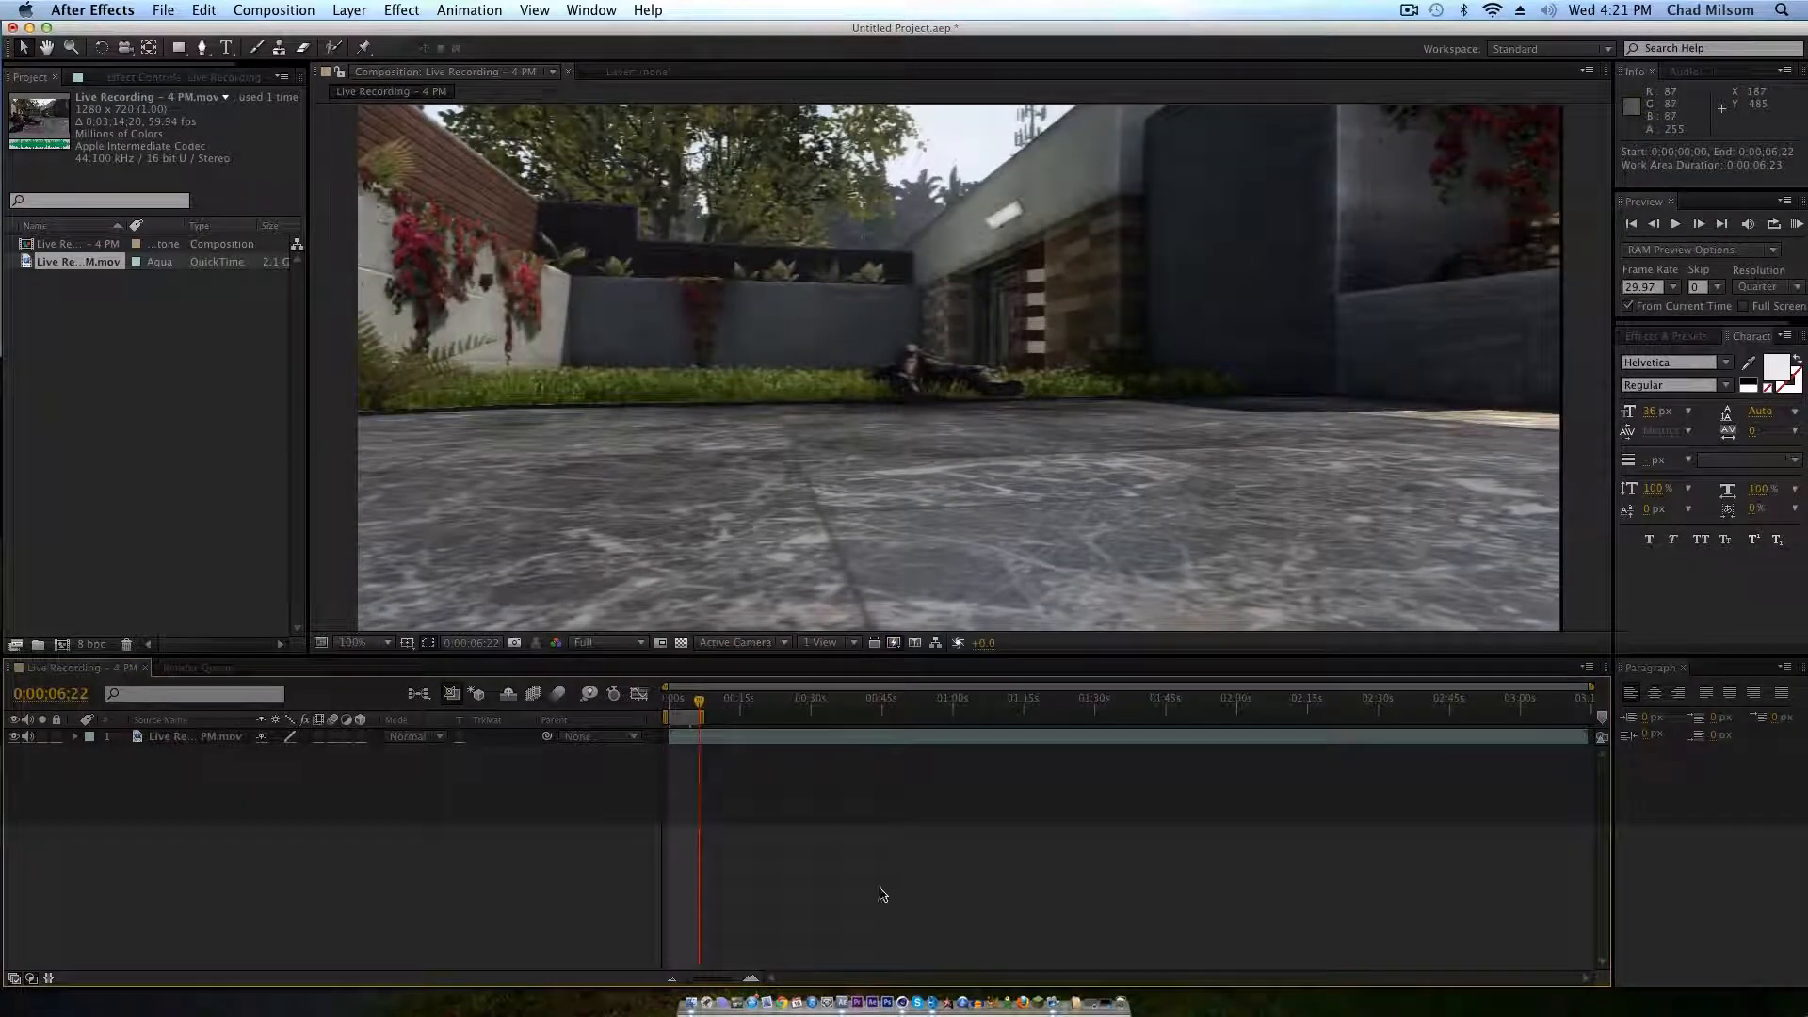
mouse_move(699, 706)
left_mouse_down()
mouse_move(670, 704)
mouse_move(692, 705)
left_mouse_up()
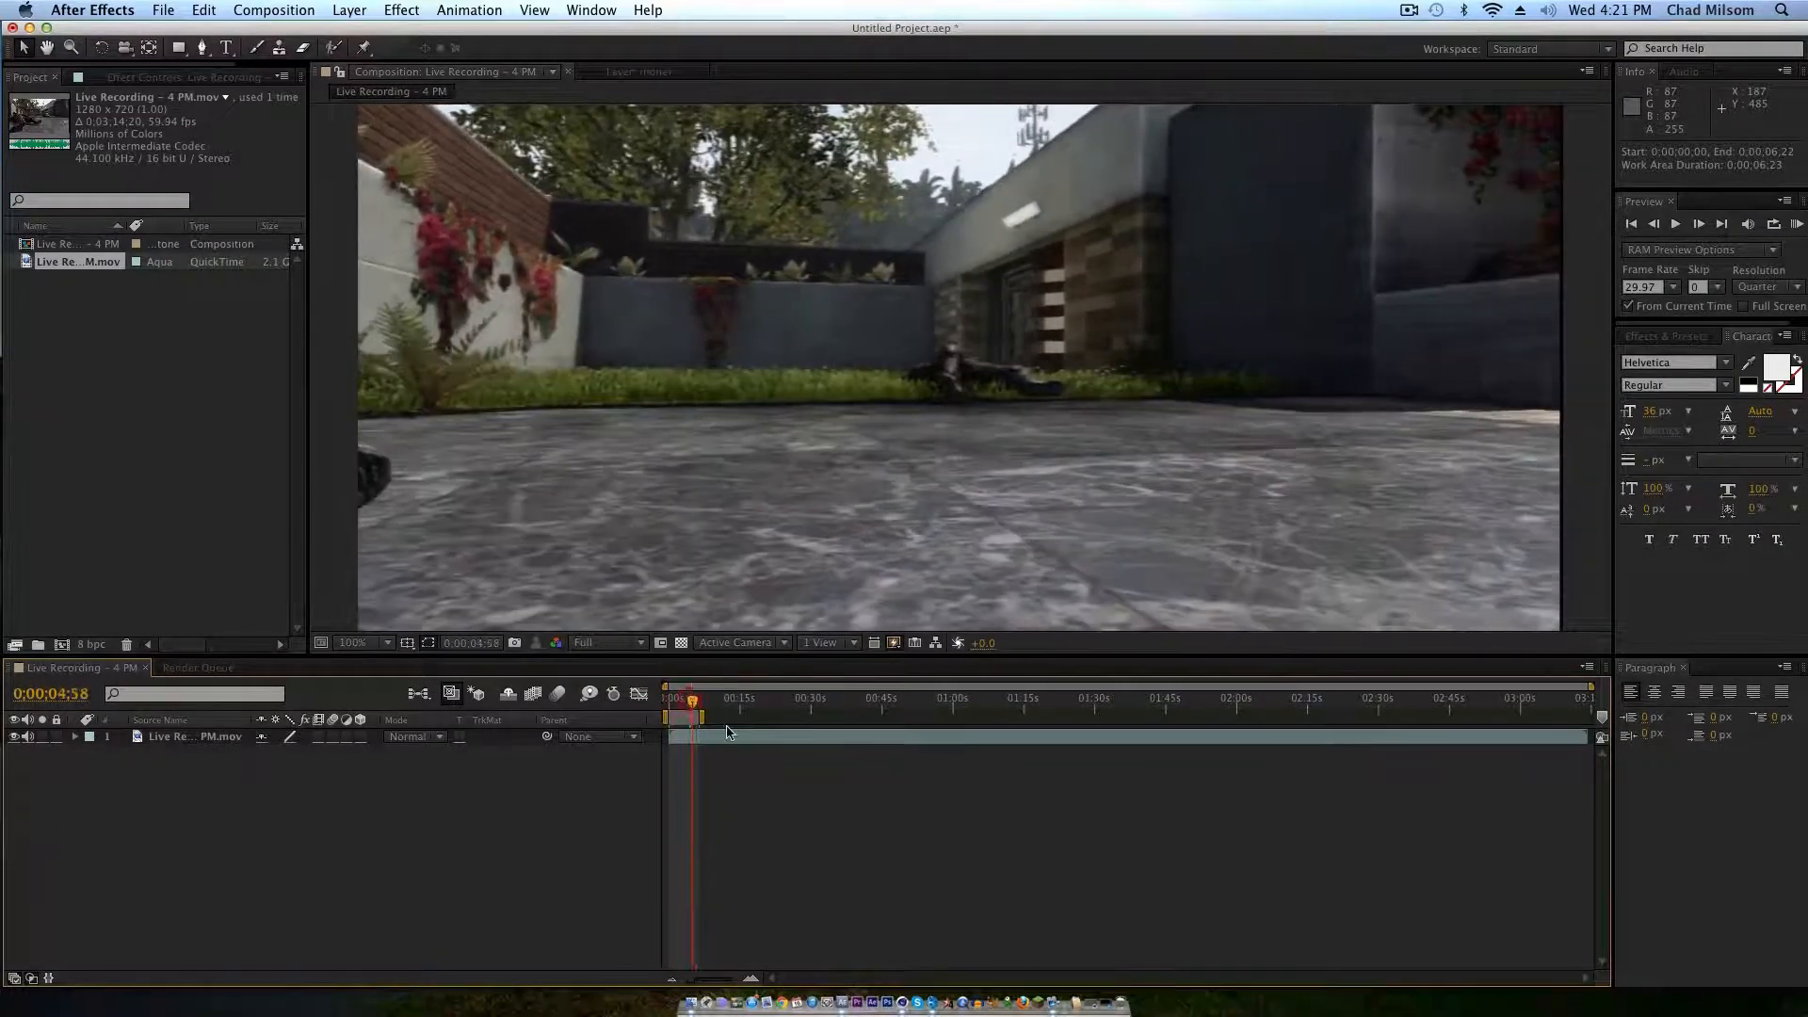
Step: Add the composition to the render queue and set its output module format to JPEG Sequence
left_click(295, 12)
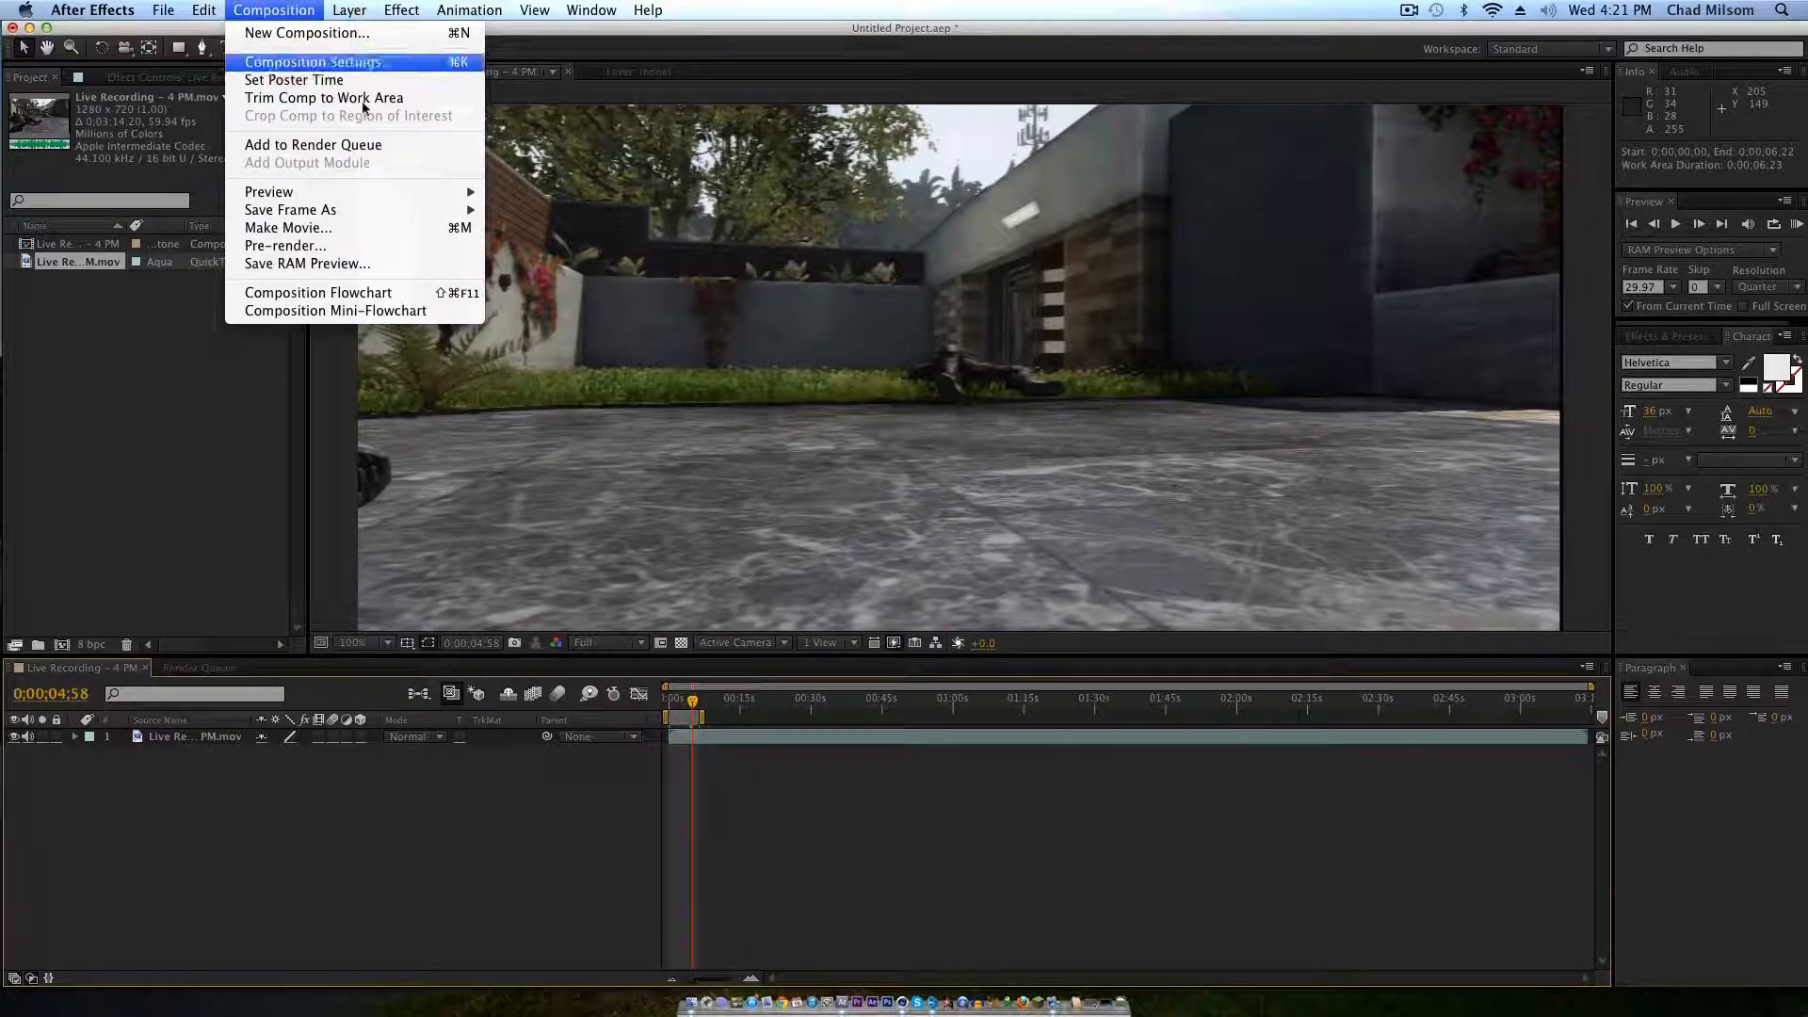
left_click(367, 145)
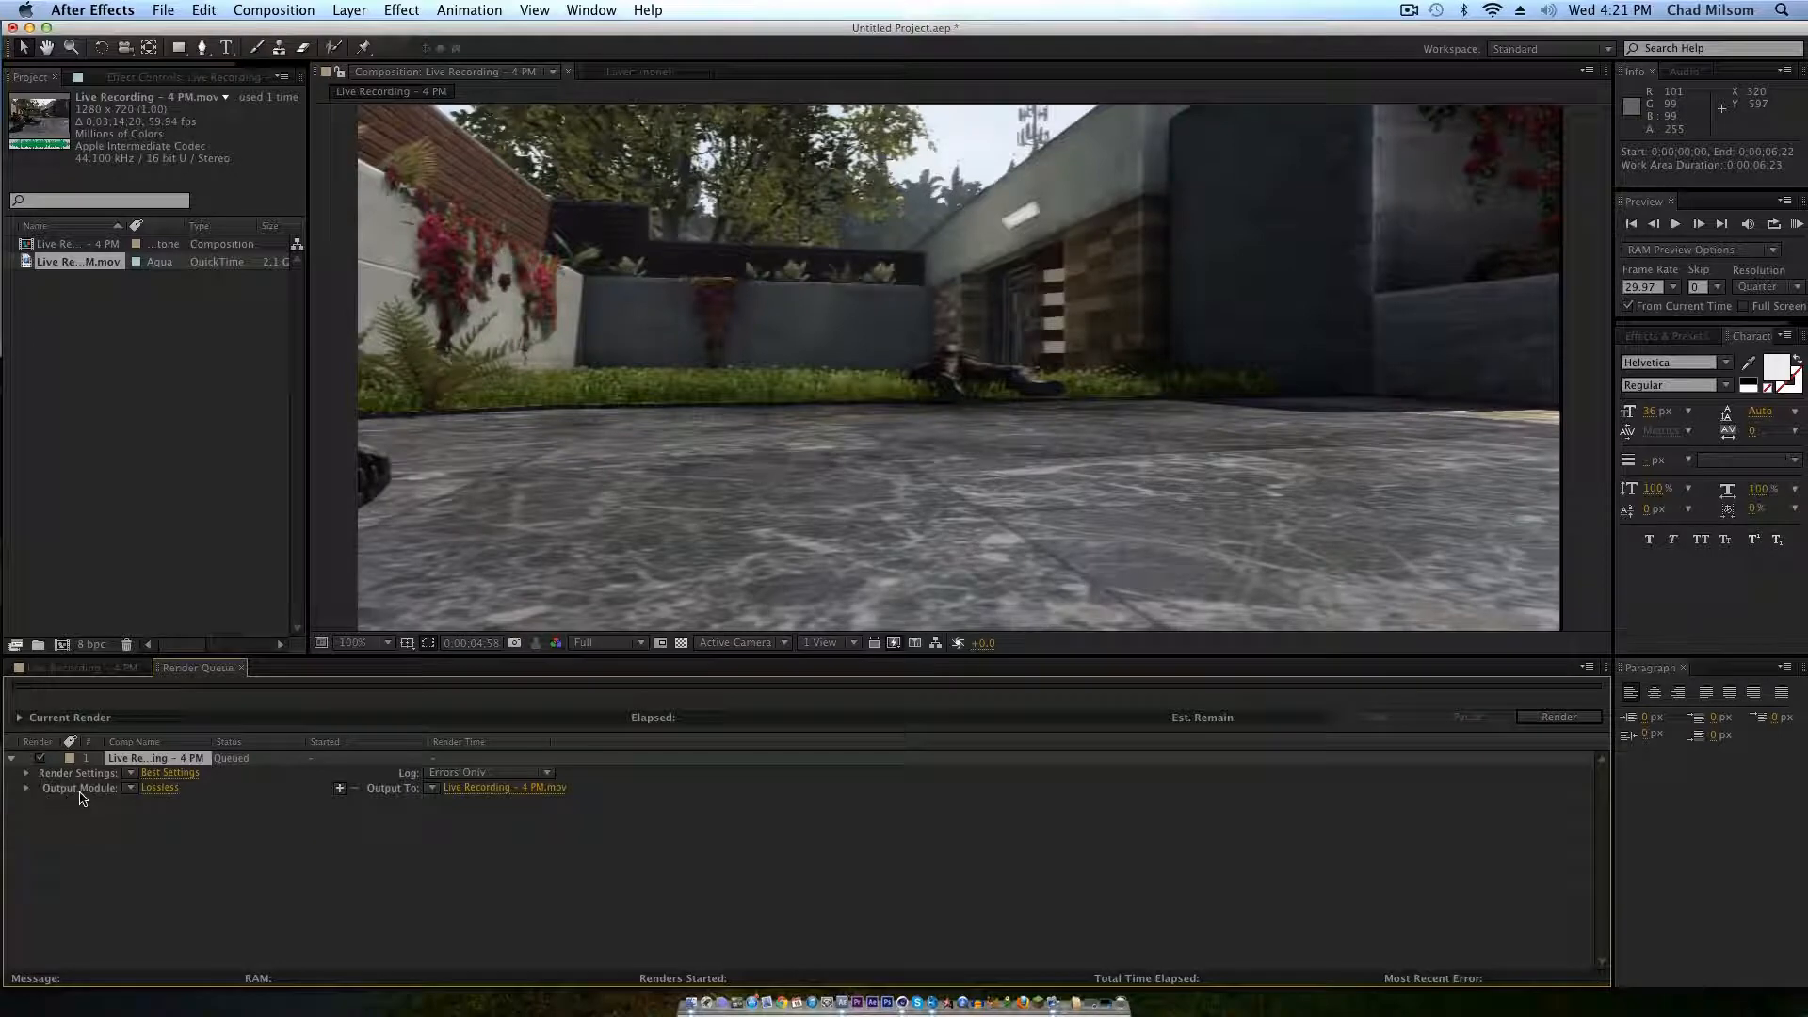
left_click(159, 788)
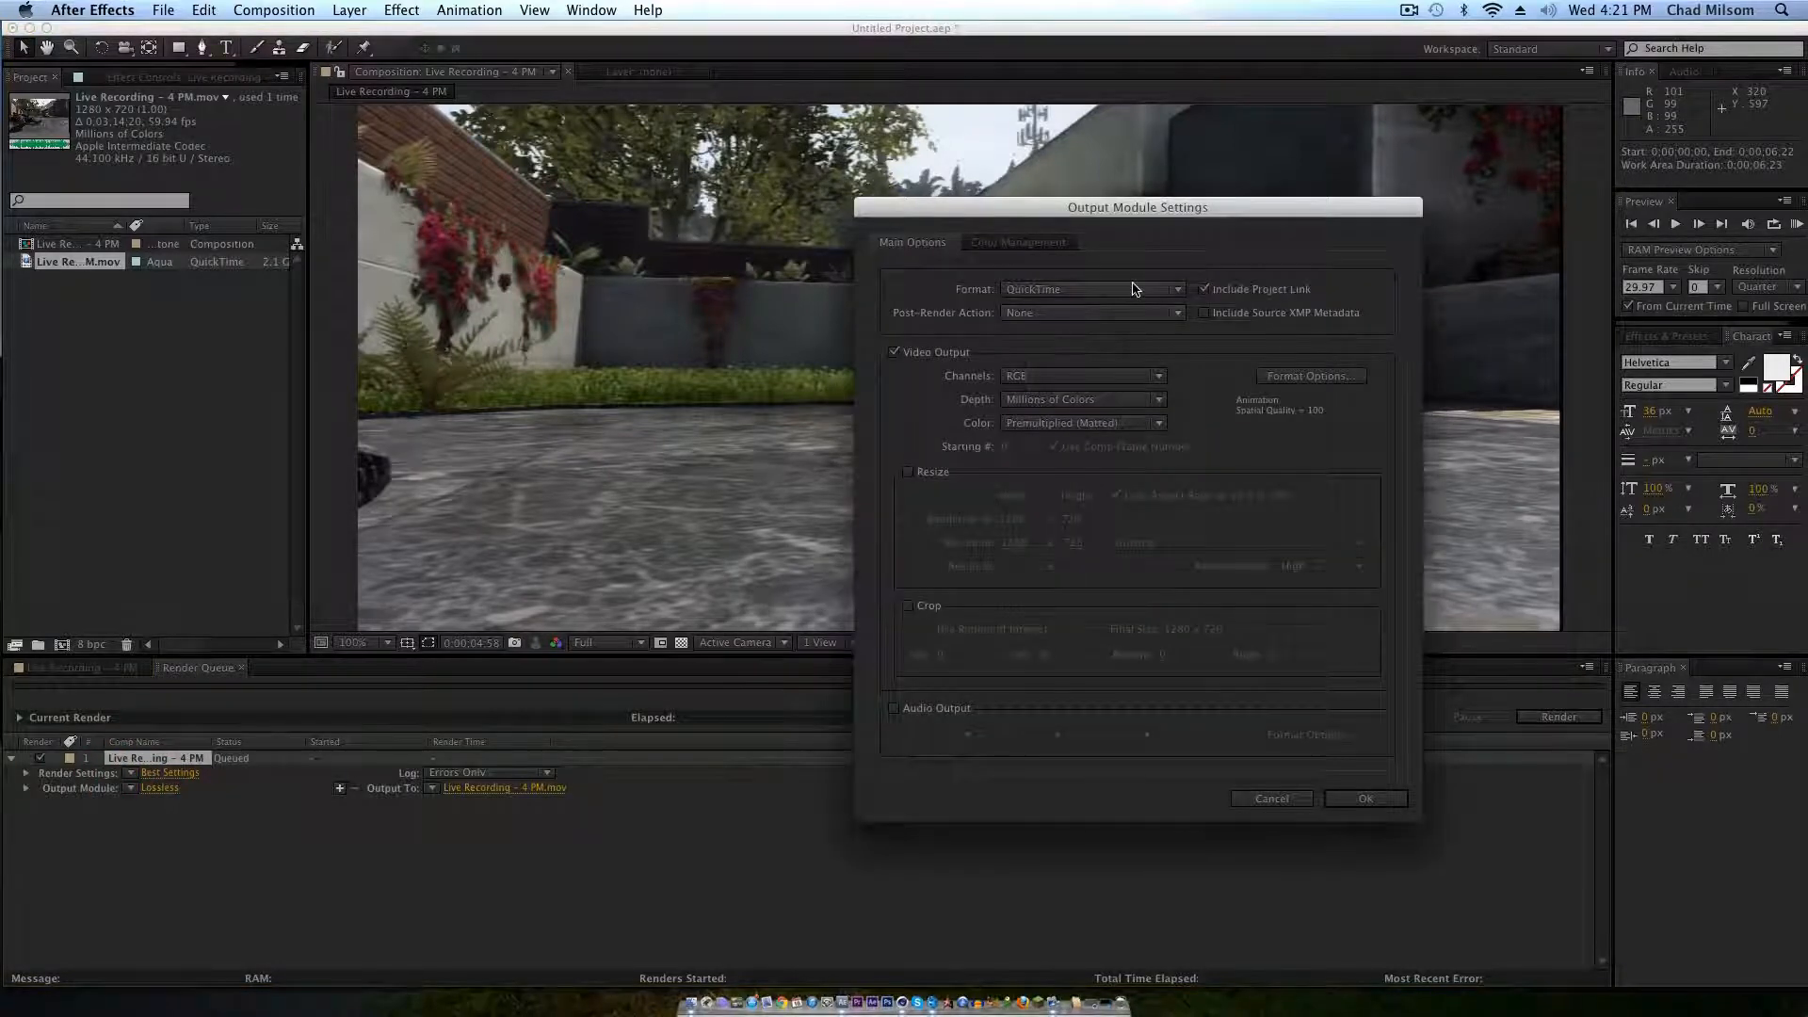
left_click(1133, 290)
left_click(1094, 436)
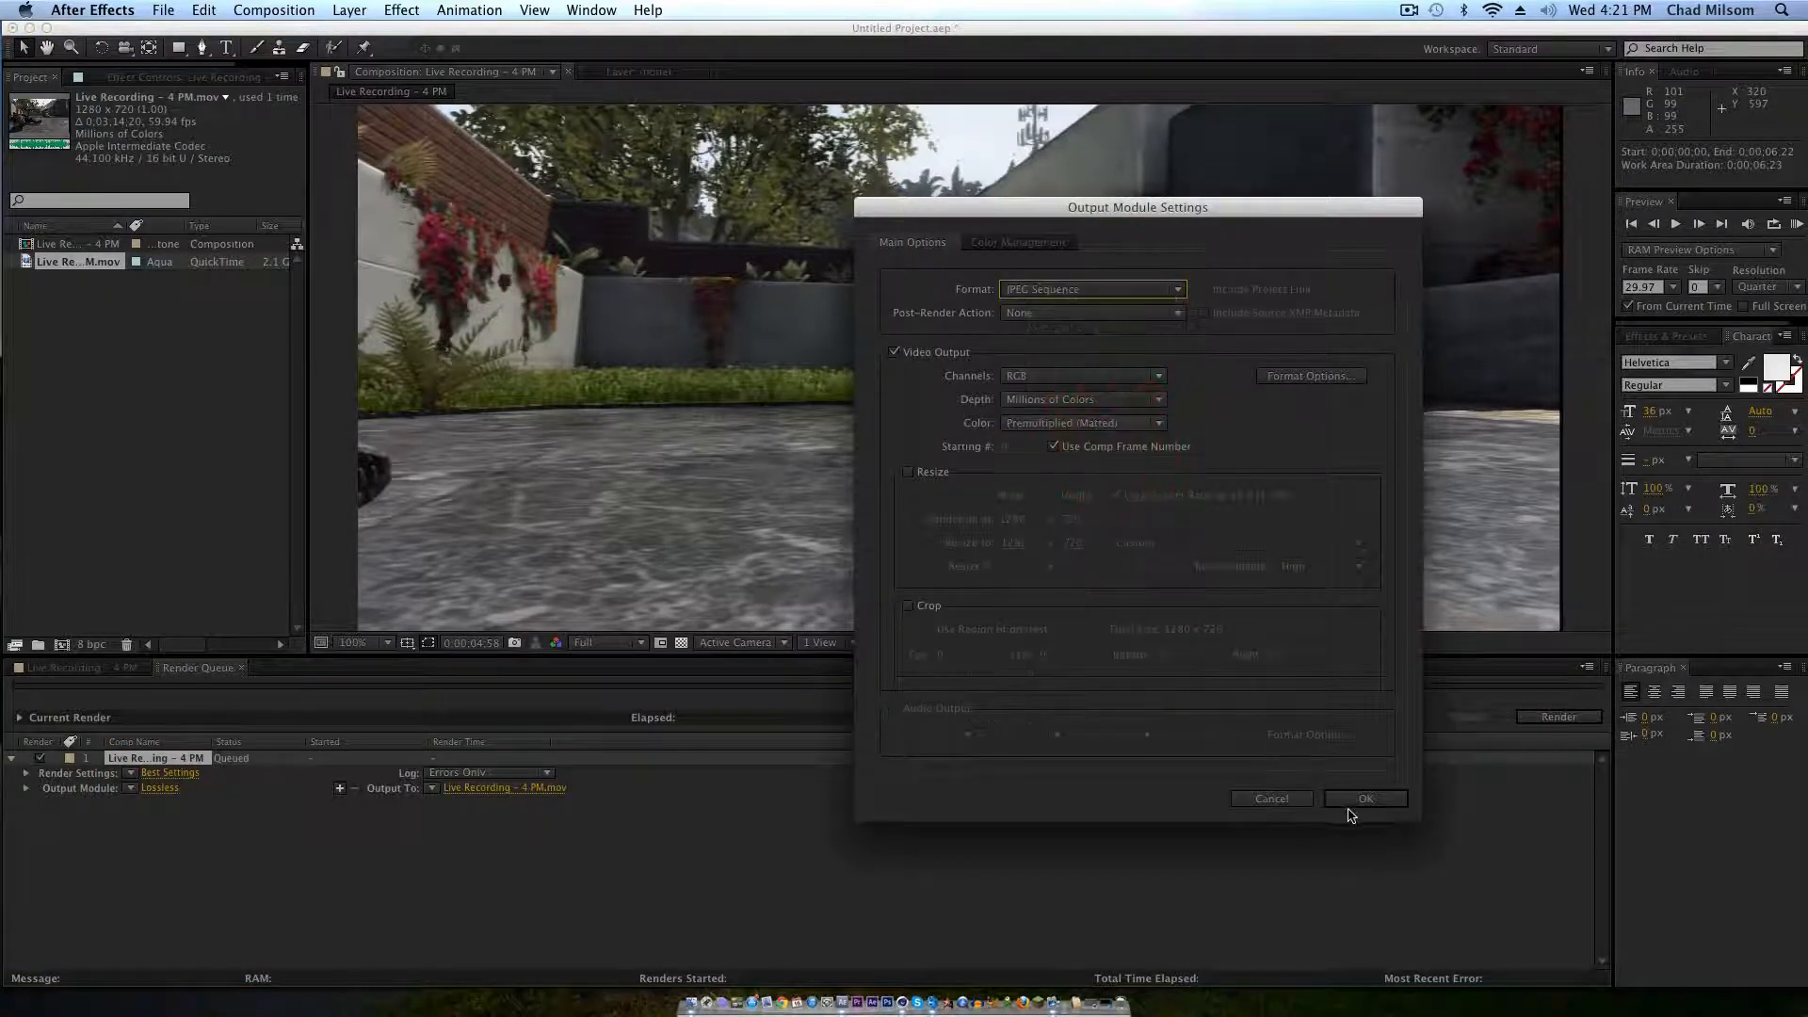
left_click(1364, 799)
Step: Name the output after the tut platonics WAV file on the Desktop and save it to a new folder named tut inside footy
left_click(536, 791)
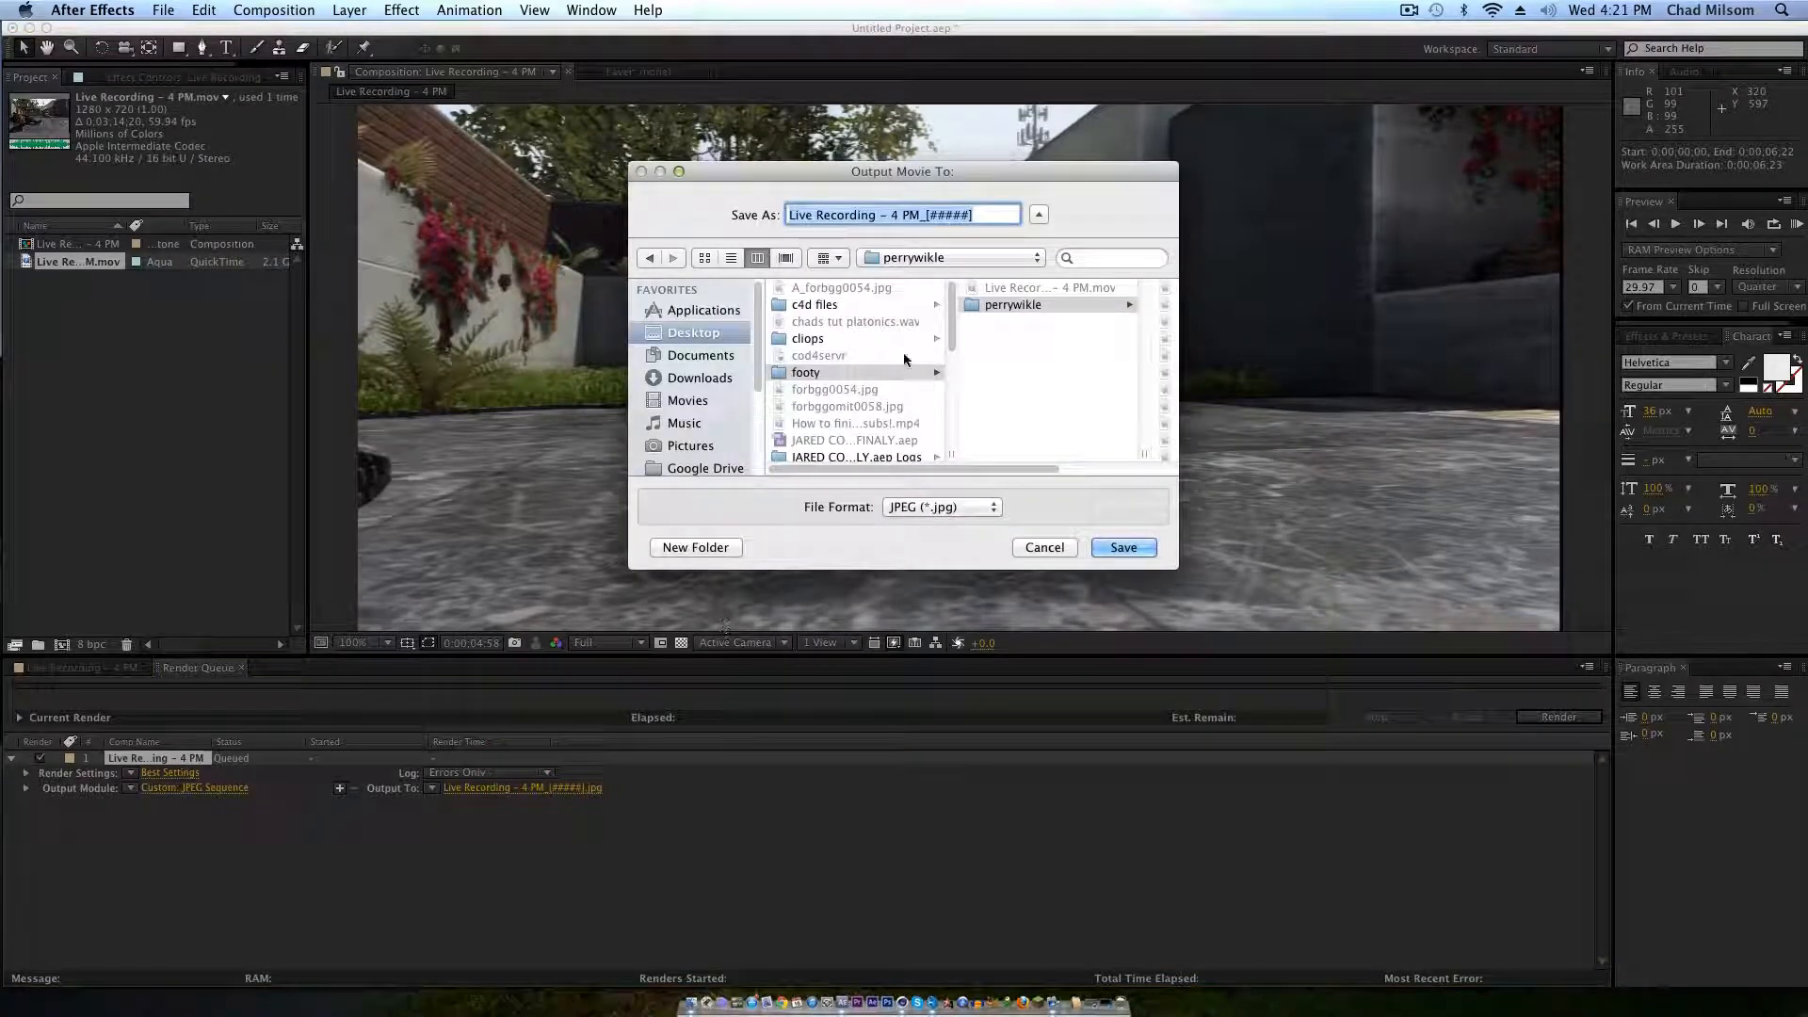
left_click(829, 341)
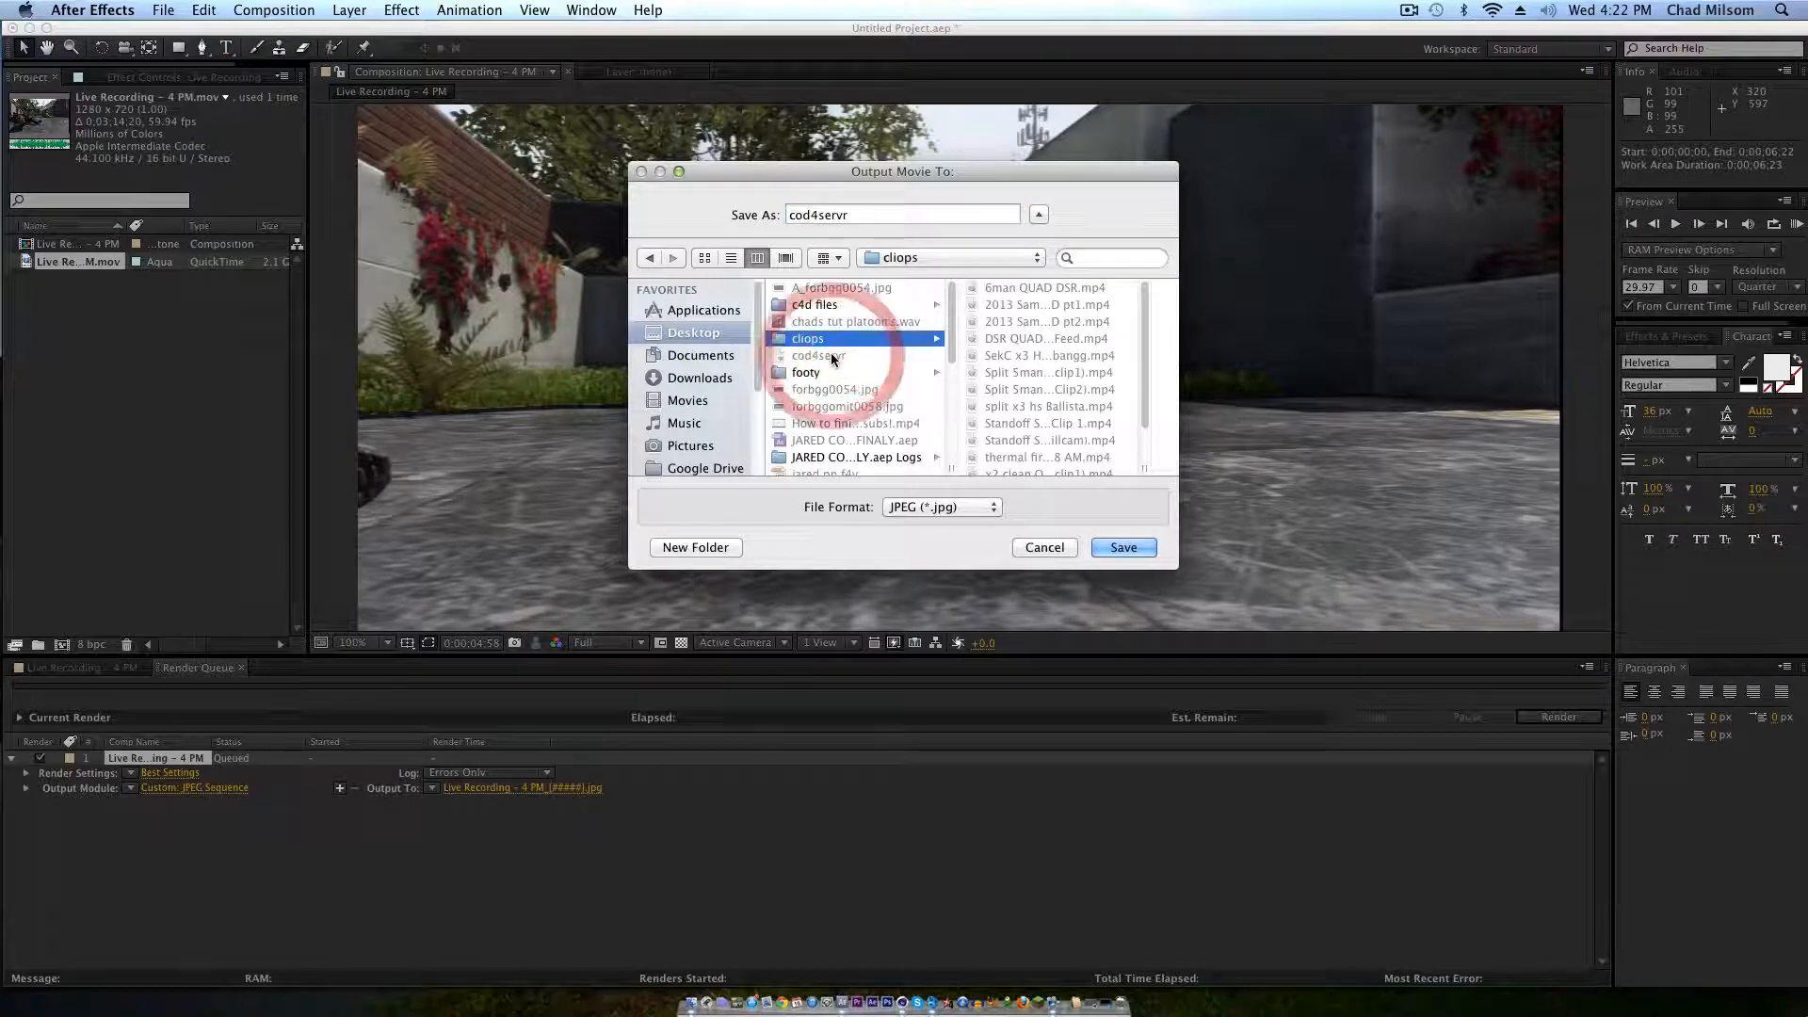
left_click(828, 322)
left_click(827, 371)
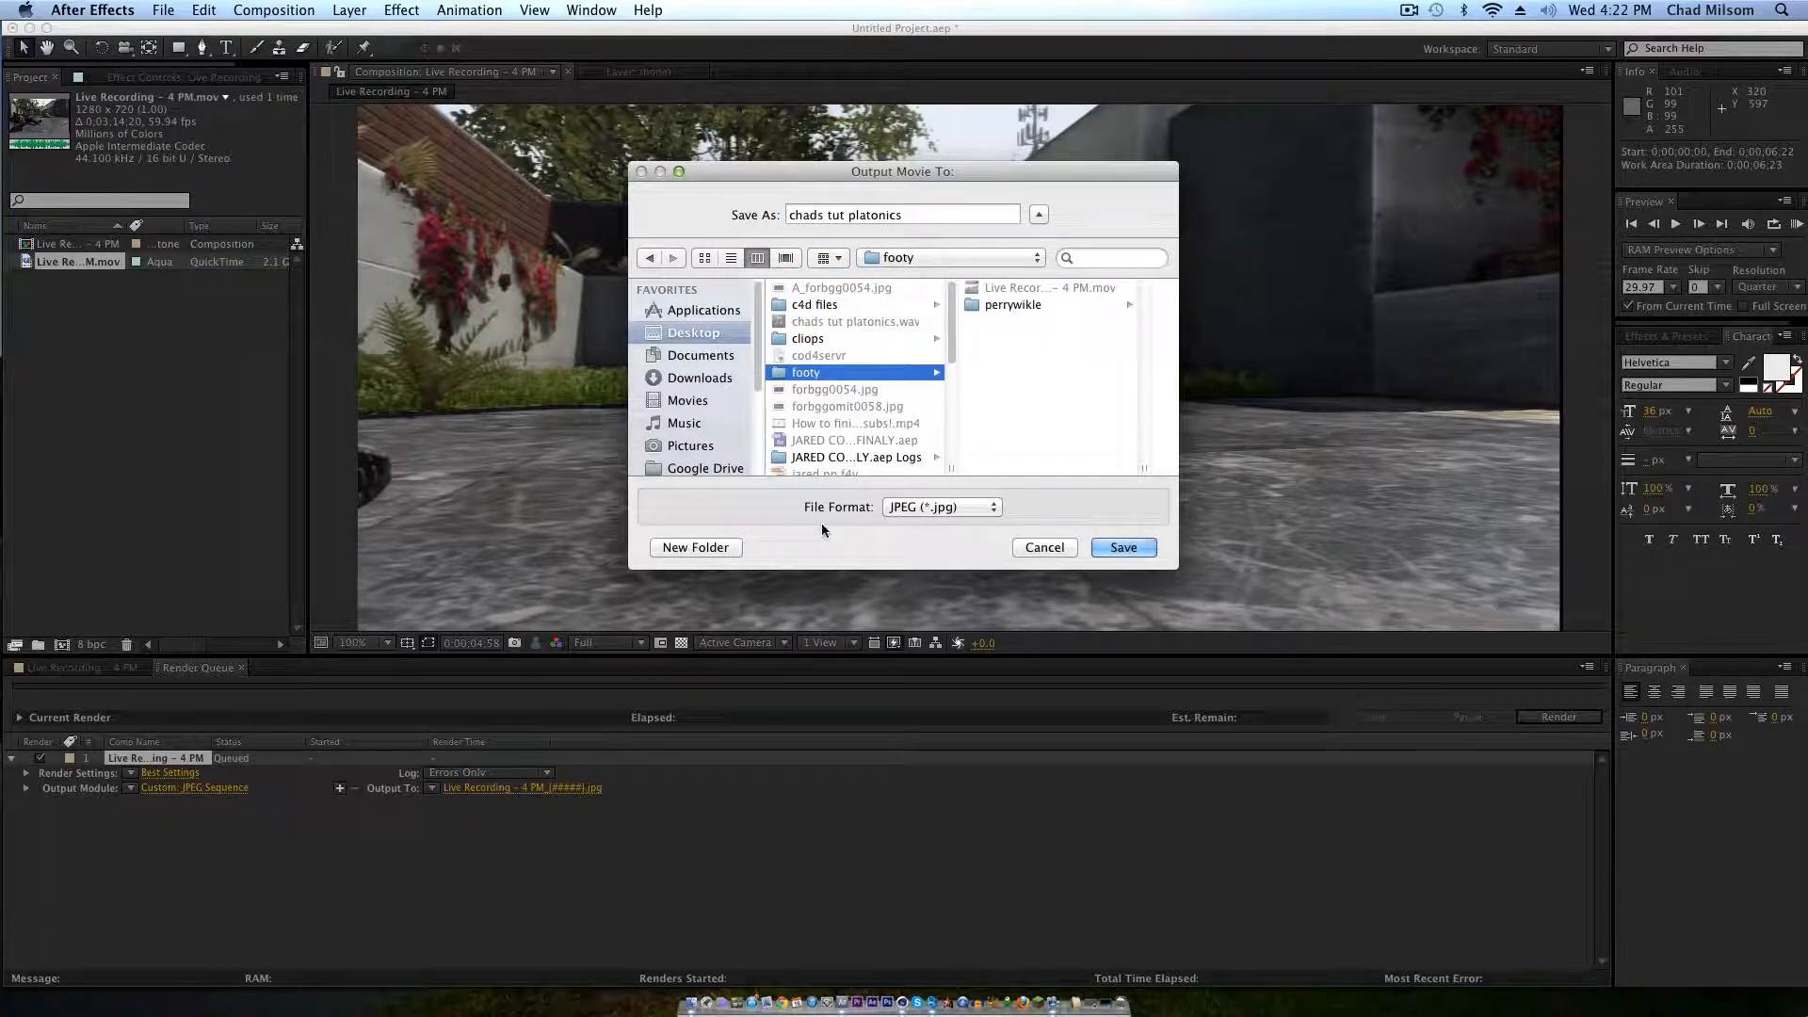
left_click(696, 547)
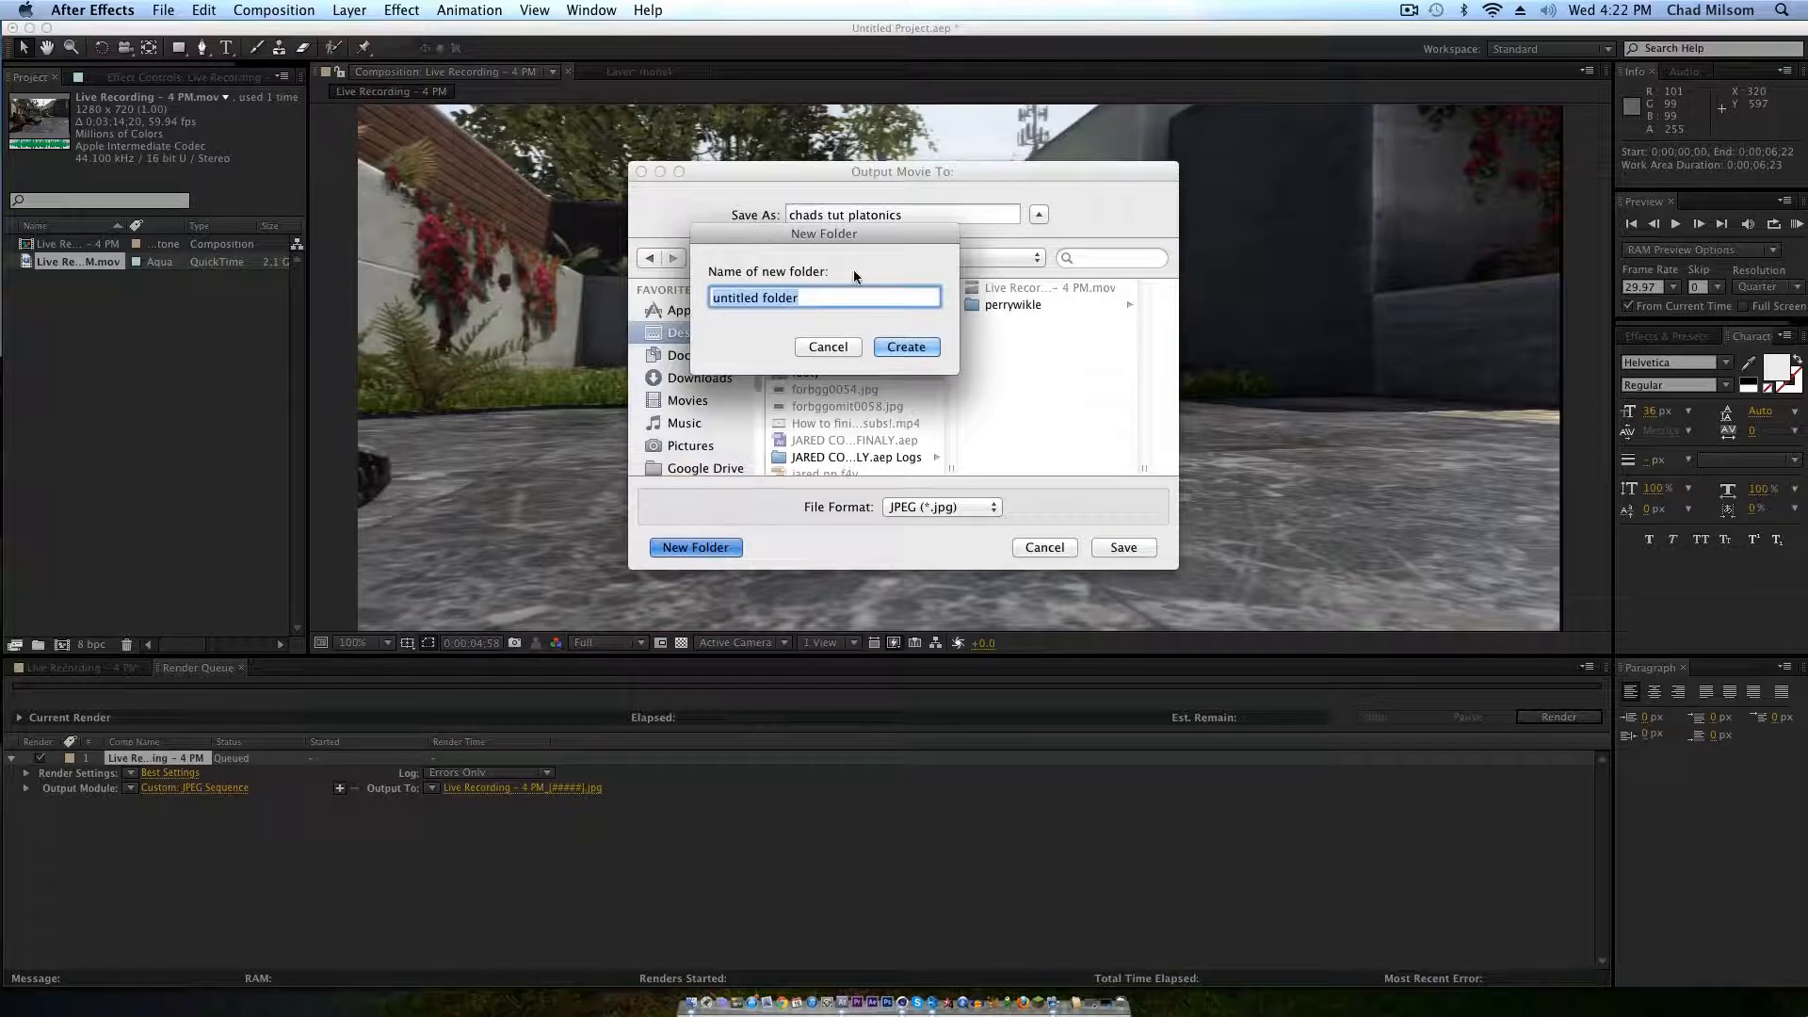
type("tut")
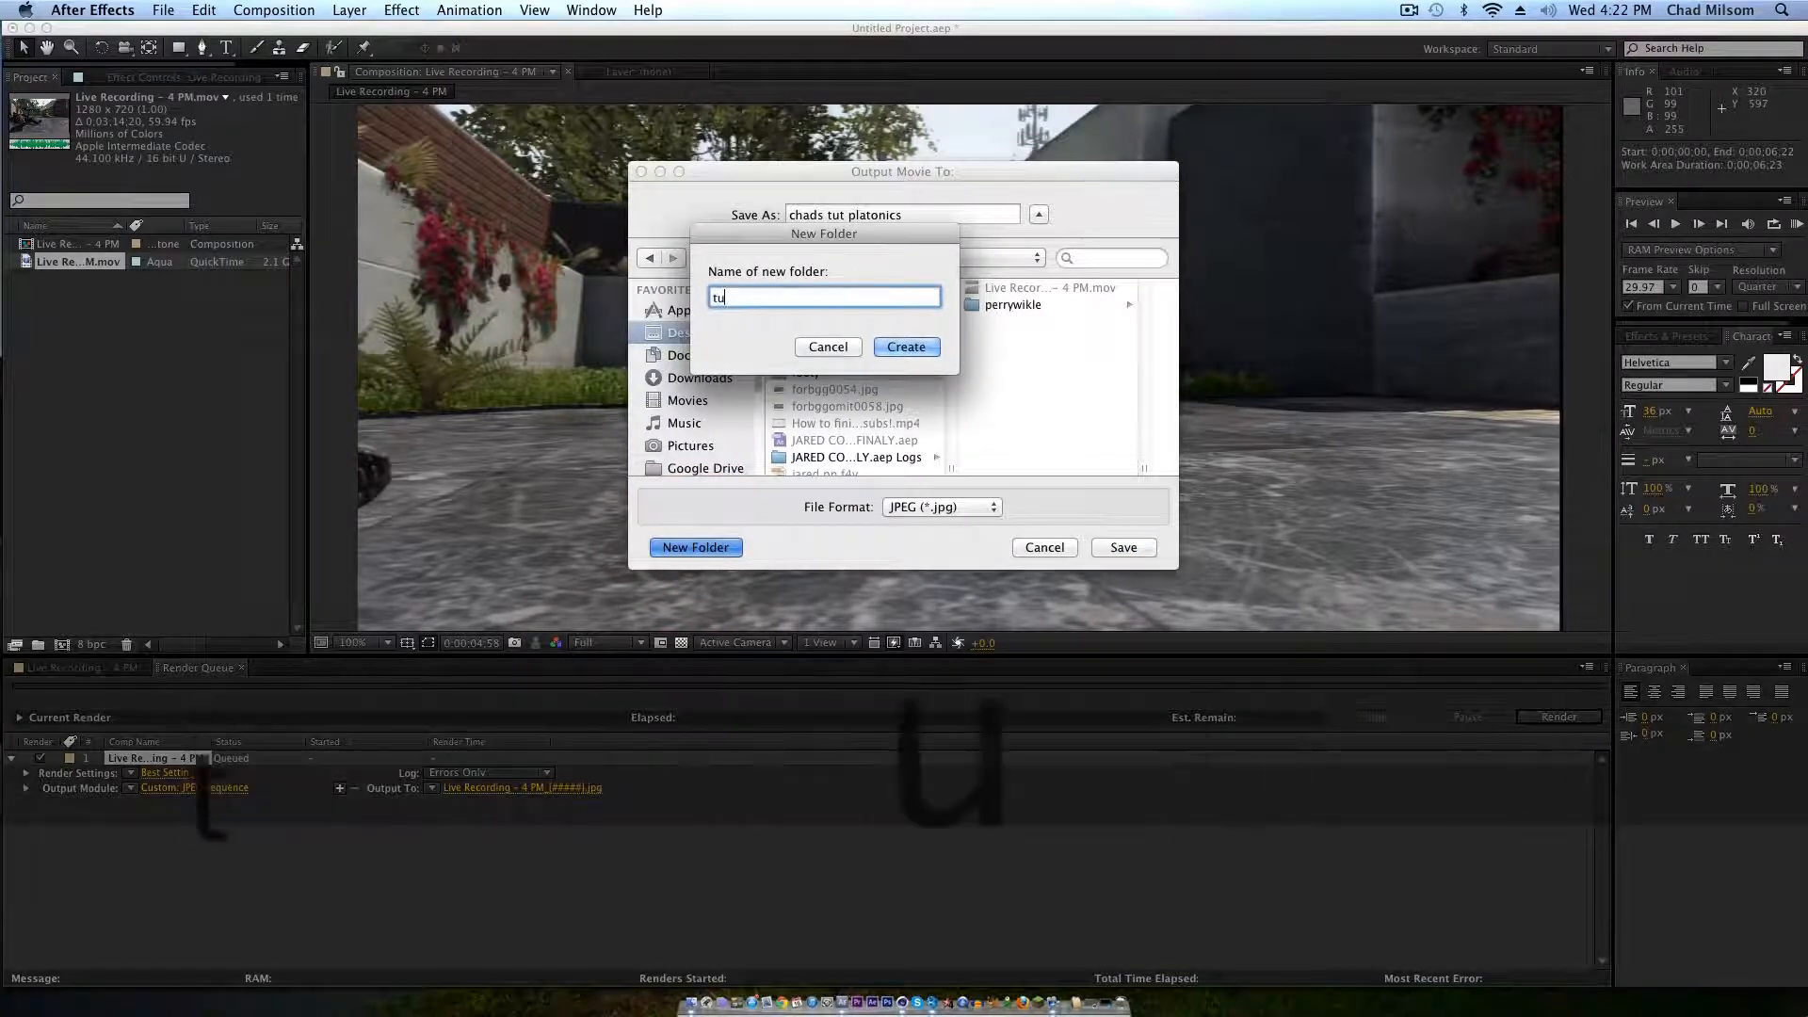
left_click(899, 347)
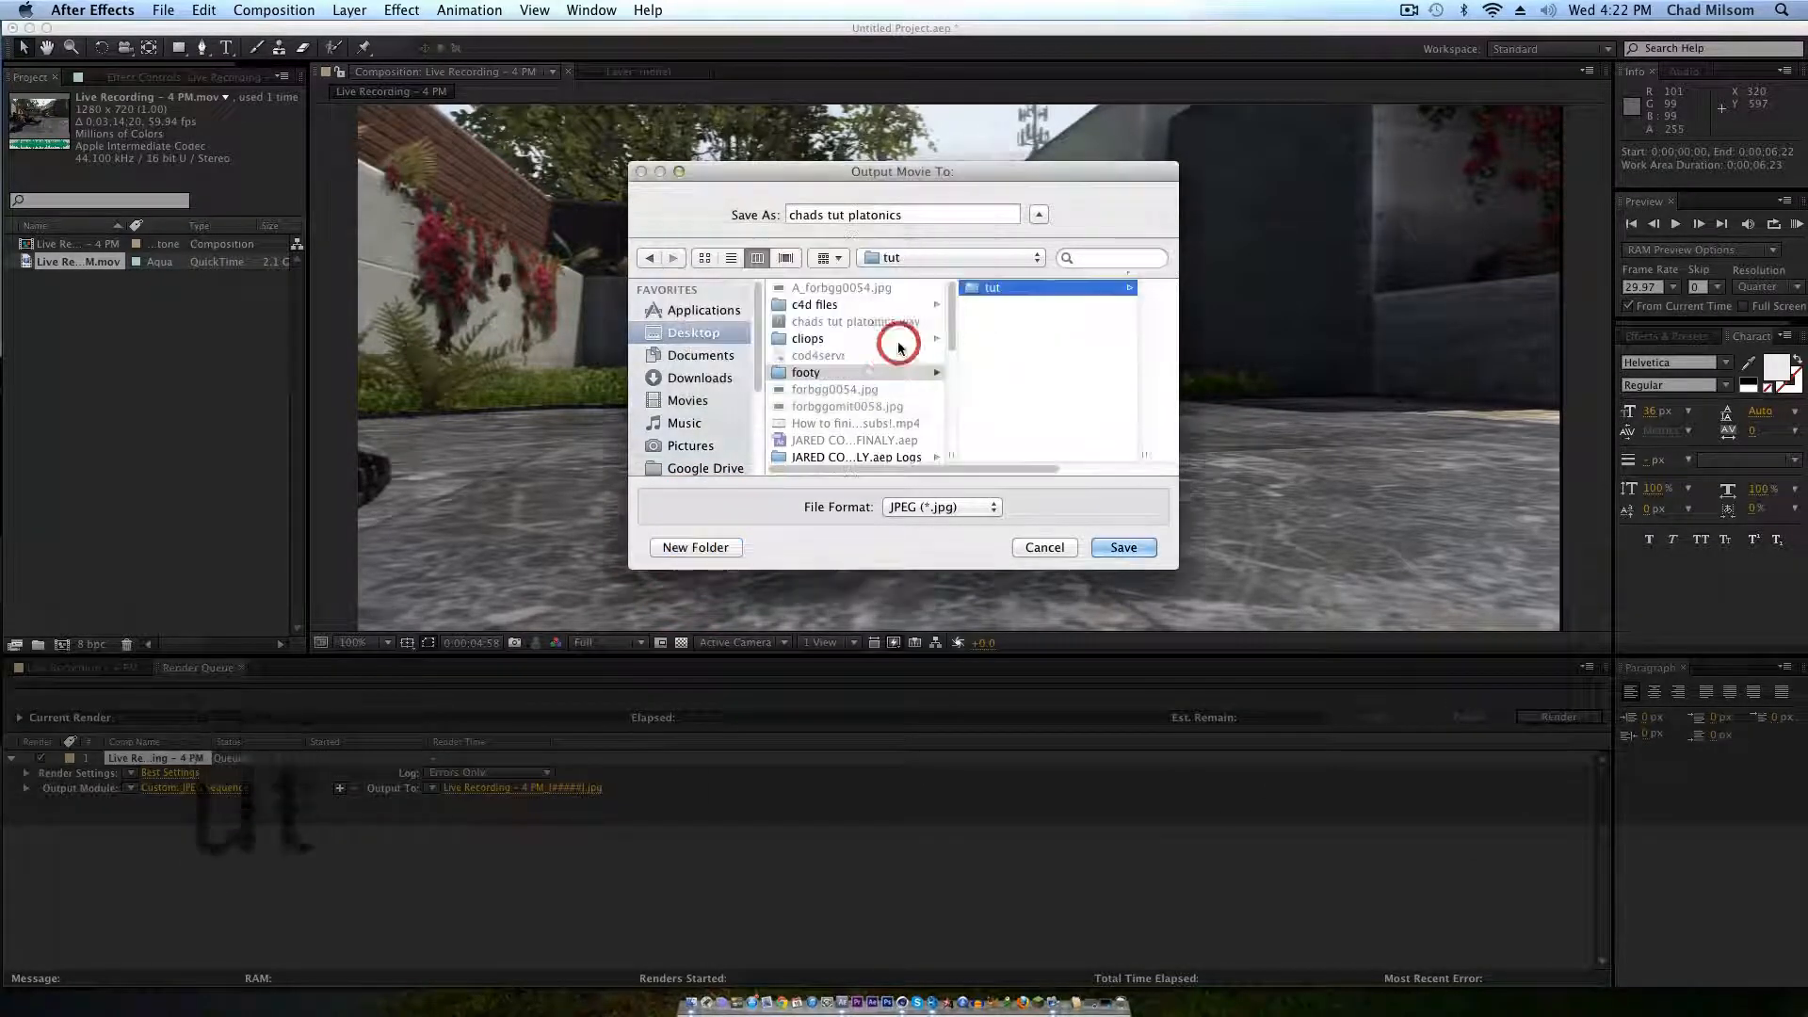
left_click(1119, 549)
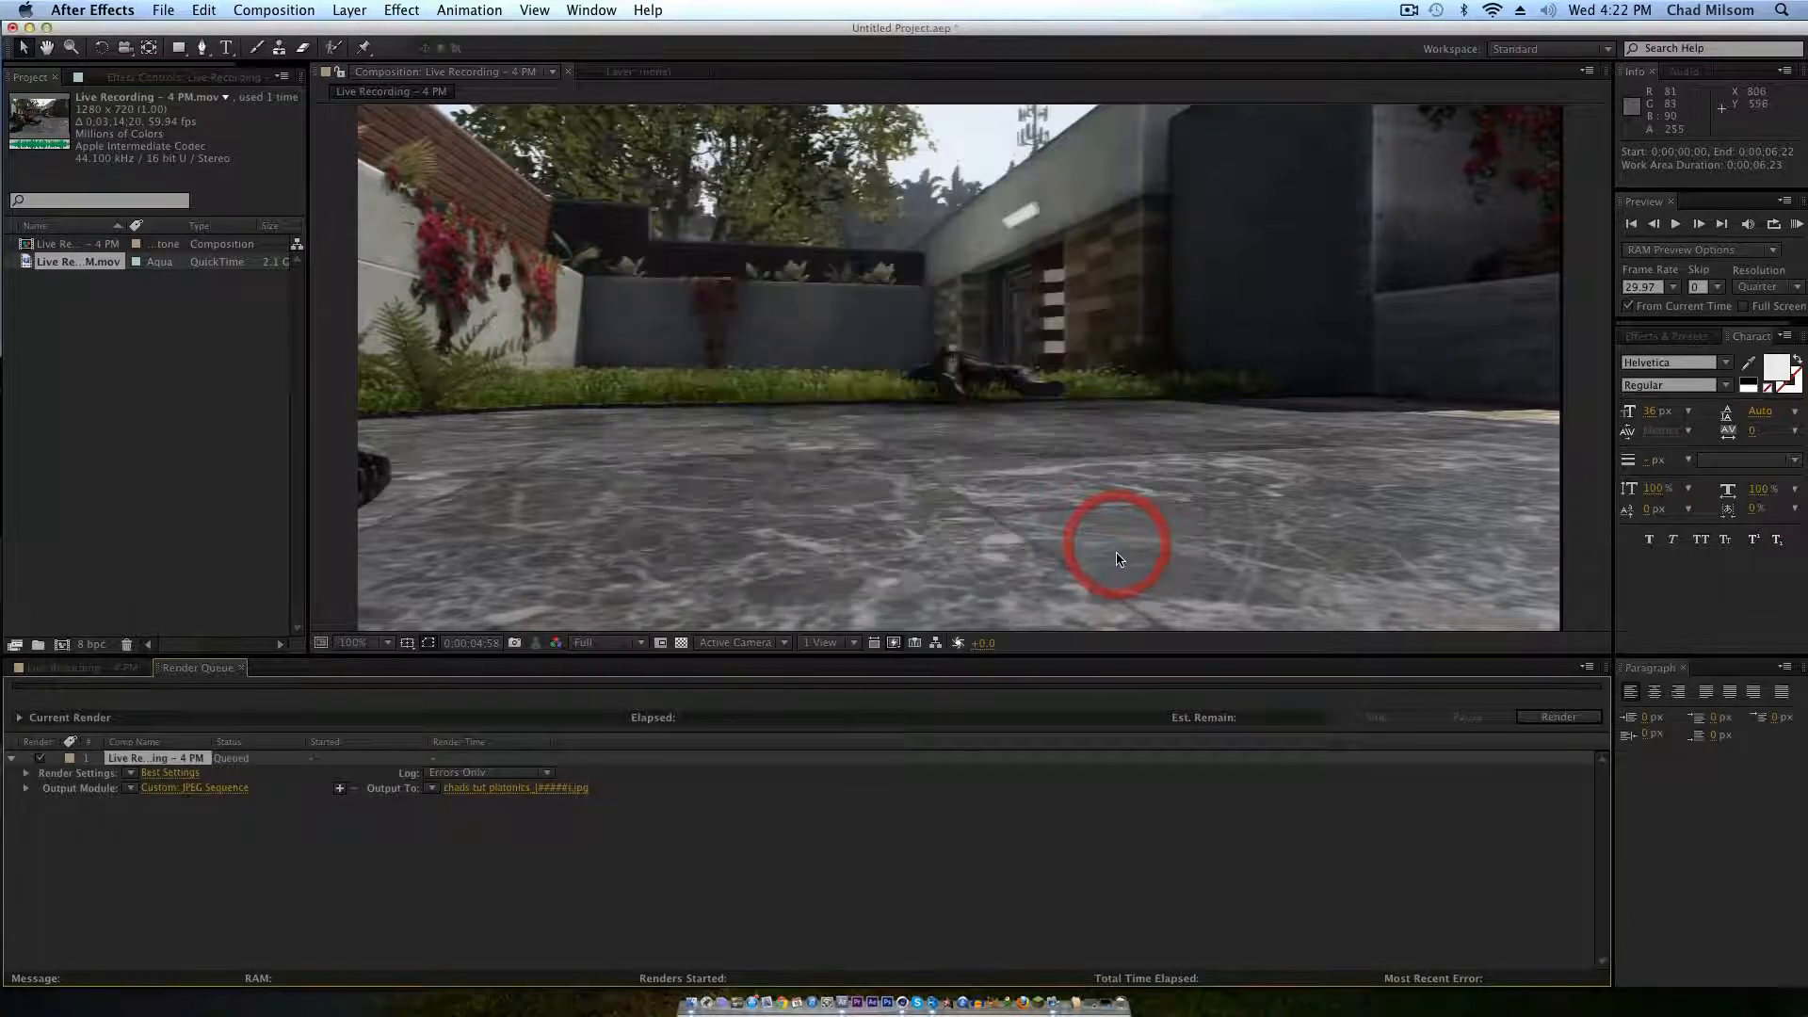
Step: Render the queued JPEG sequence
left_click(1565, 718)
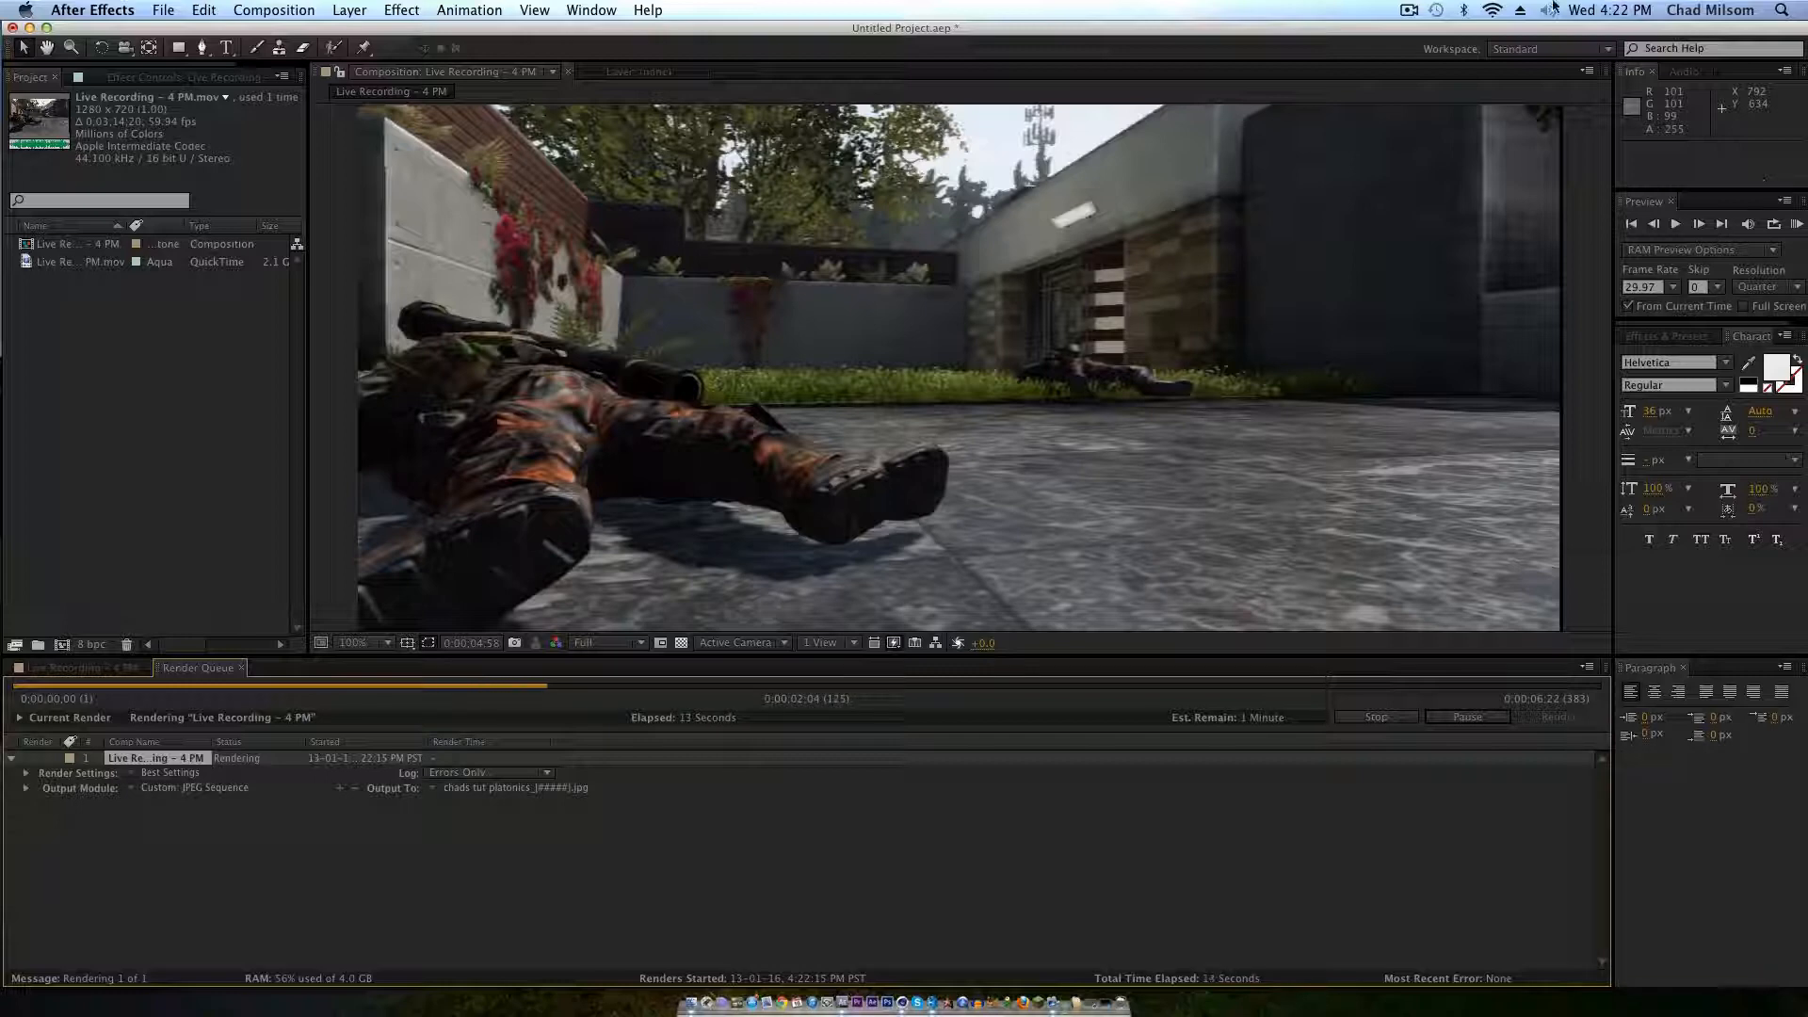
left_click(1407, 11)
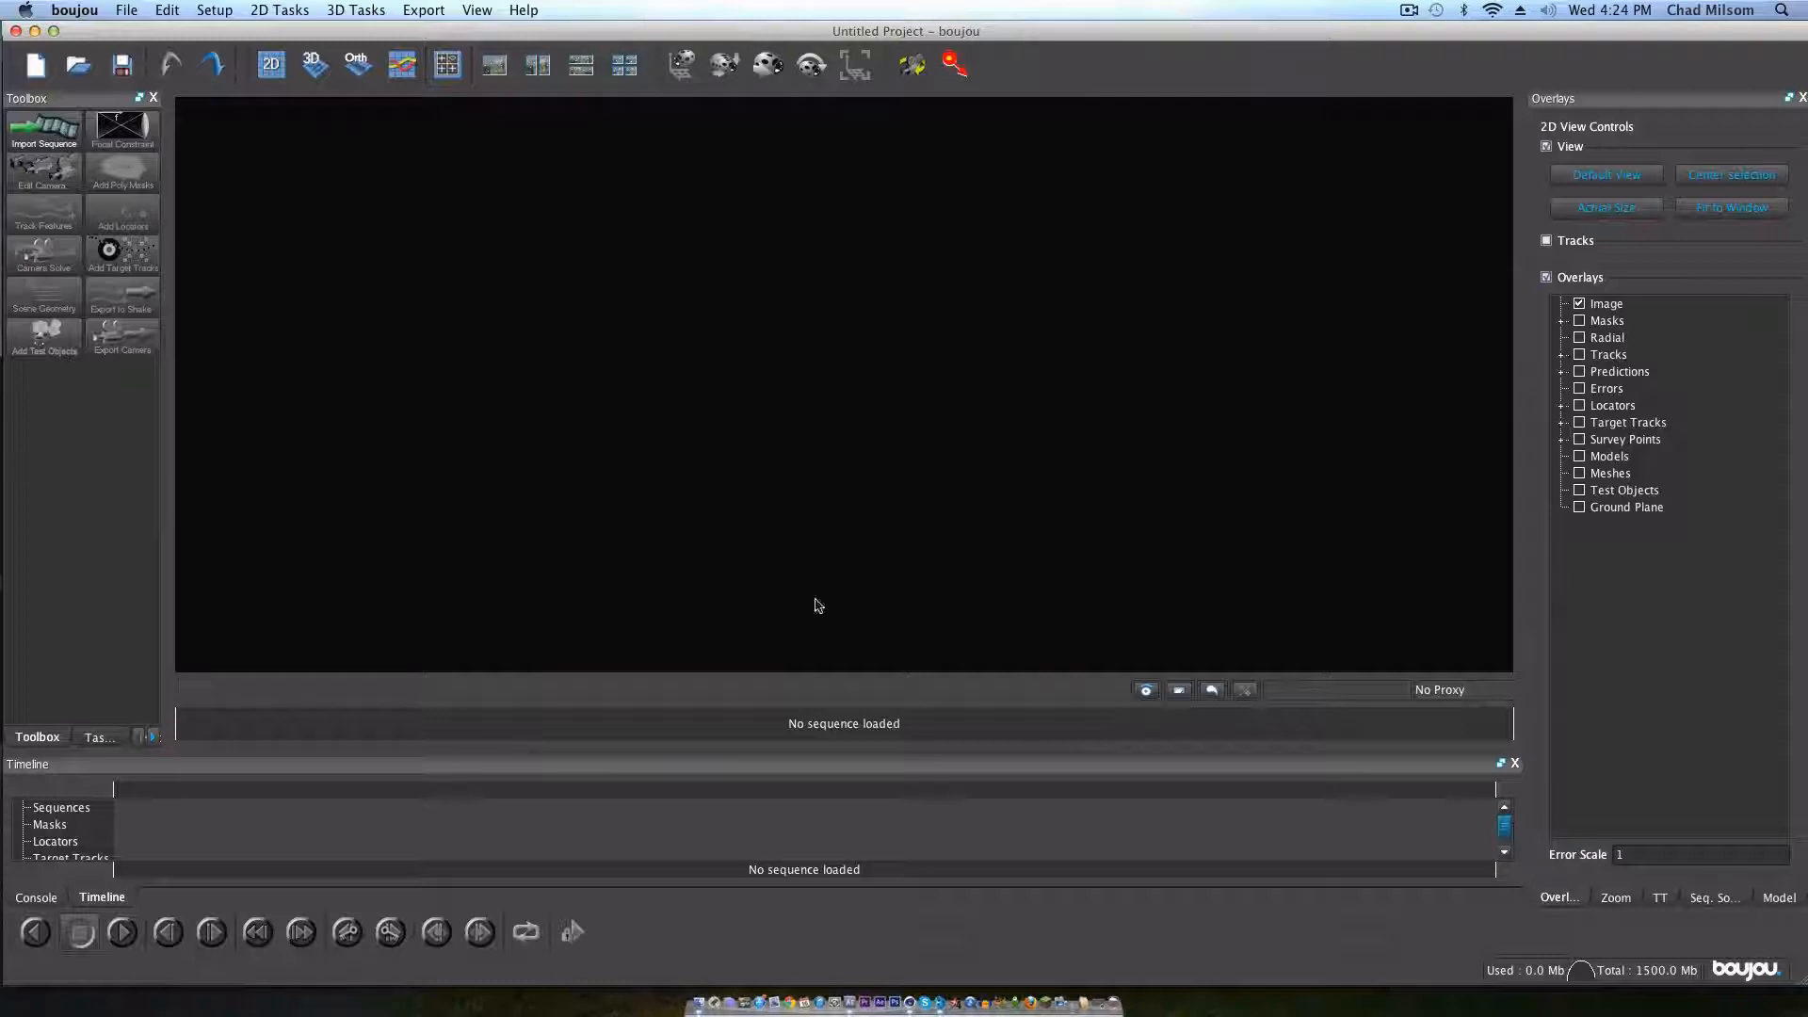
Step: In boujou, start a sequence import and load the rendered JPEG sequence from Desktop/footy/tut, beginning with frame 00000
left_click(33, 139)
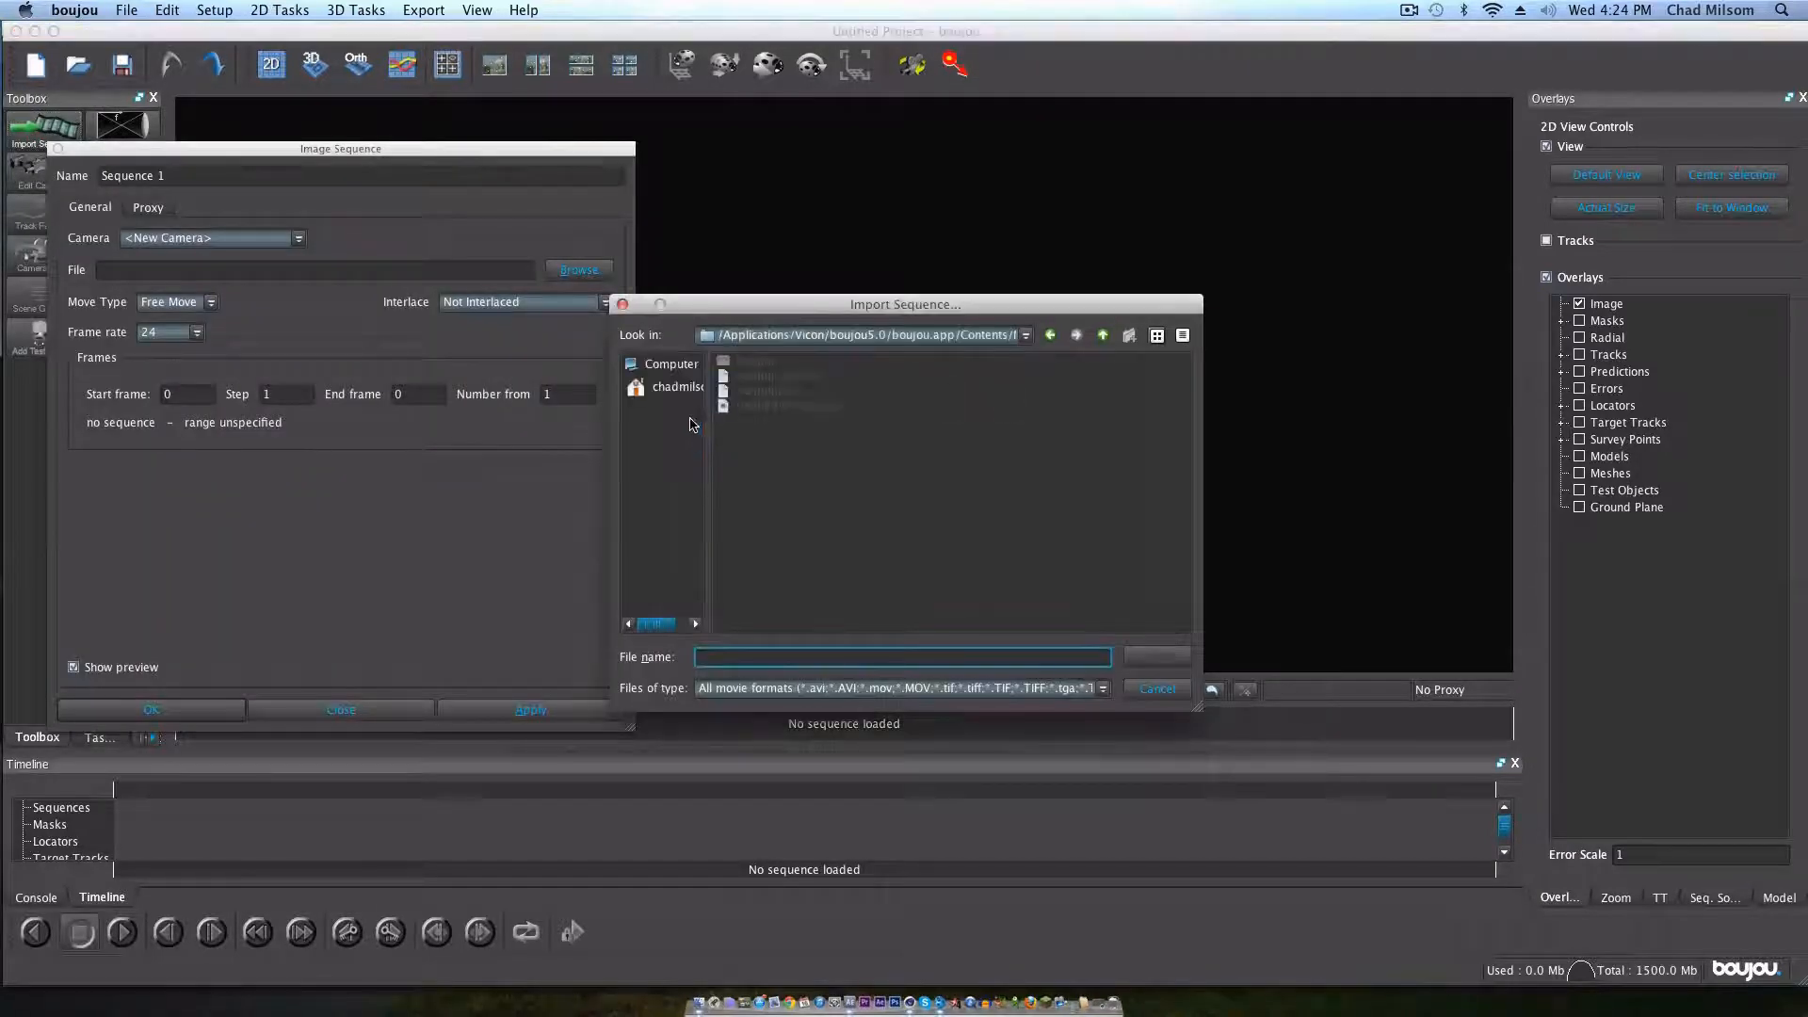
left_click(678, 388)
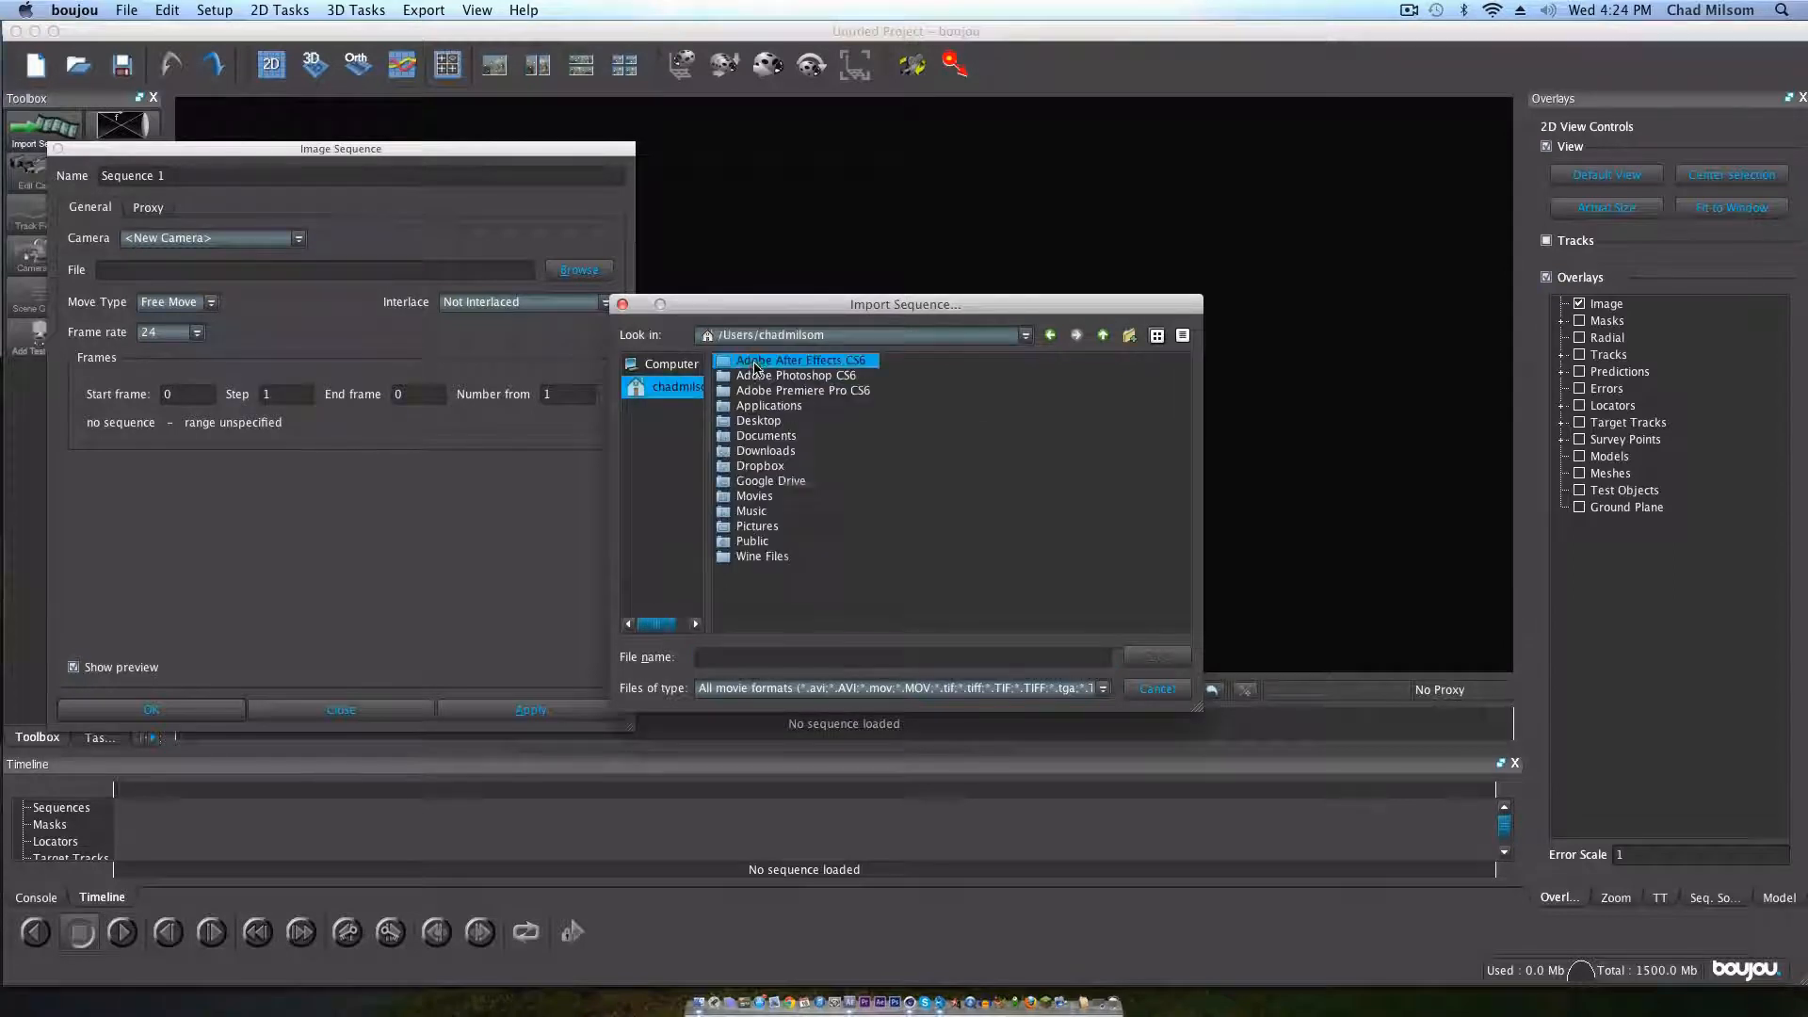
double_click(765, 421)
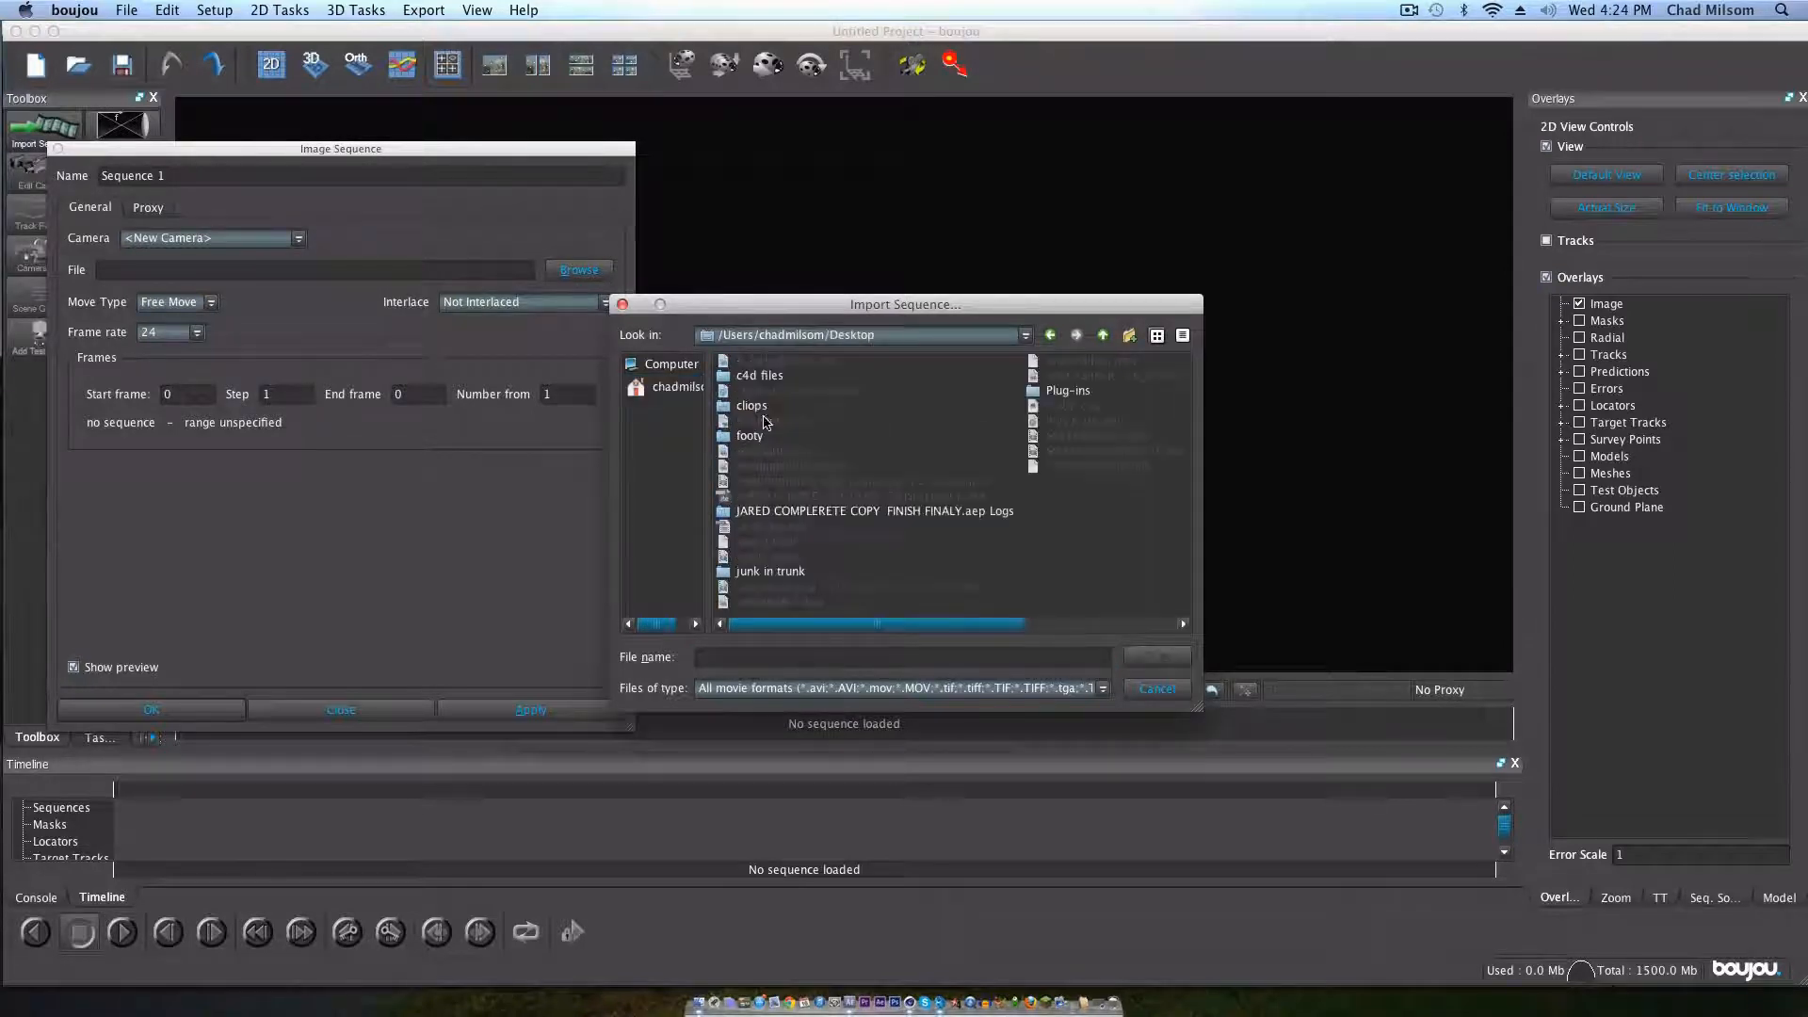
double_click(746, 437)
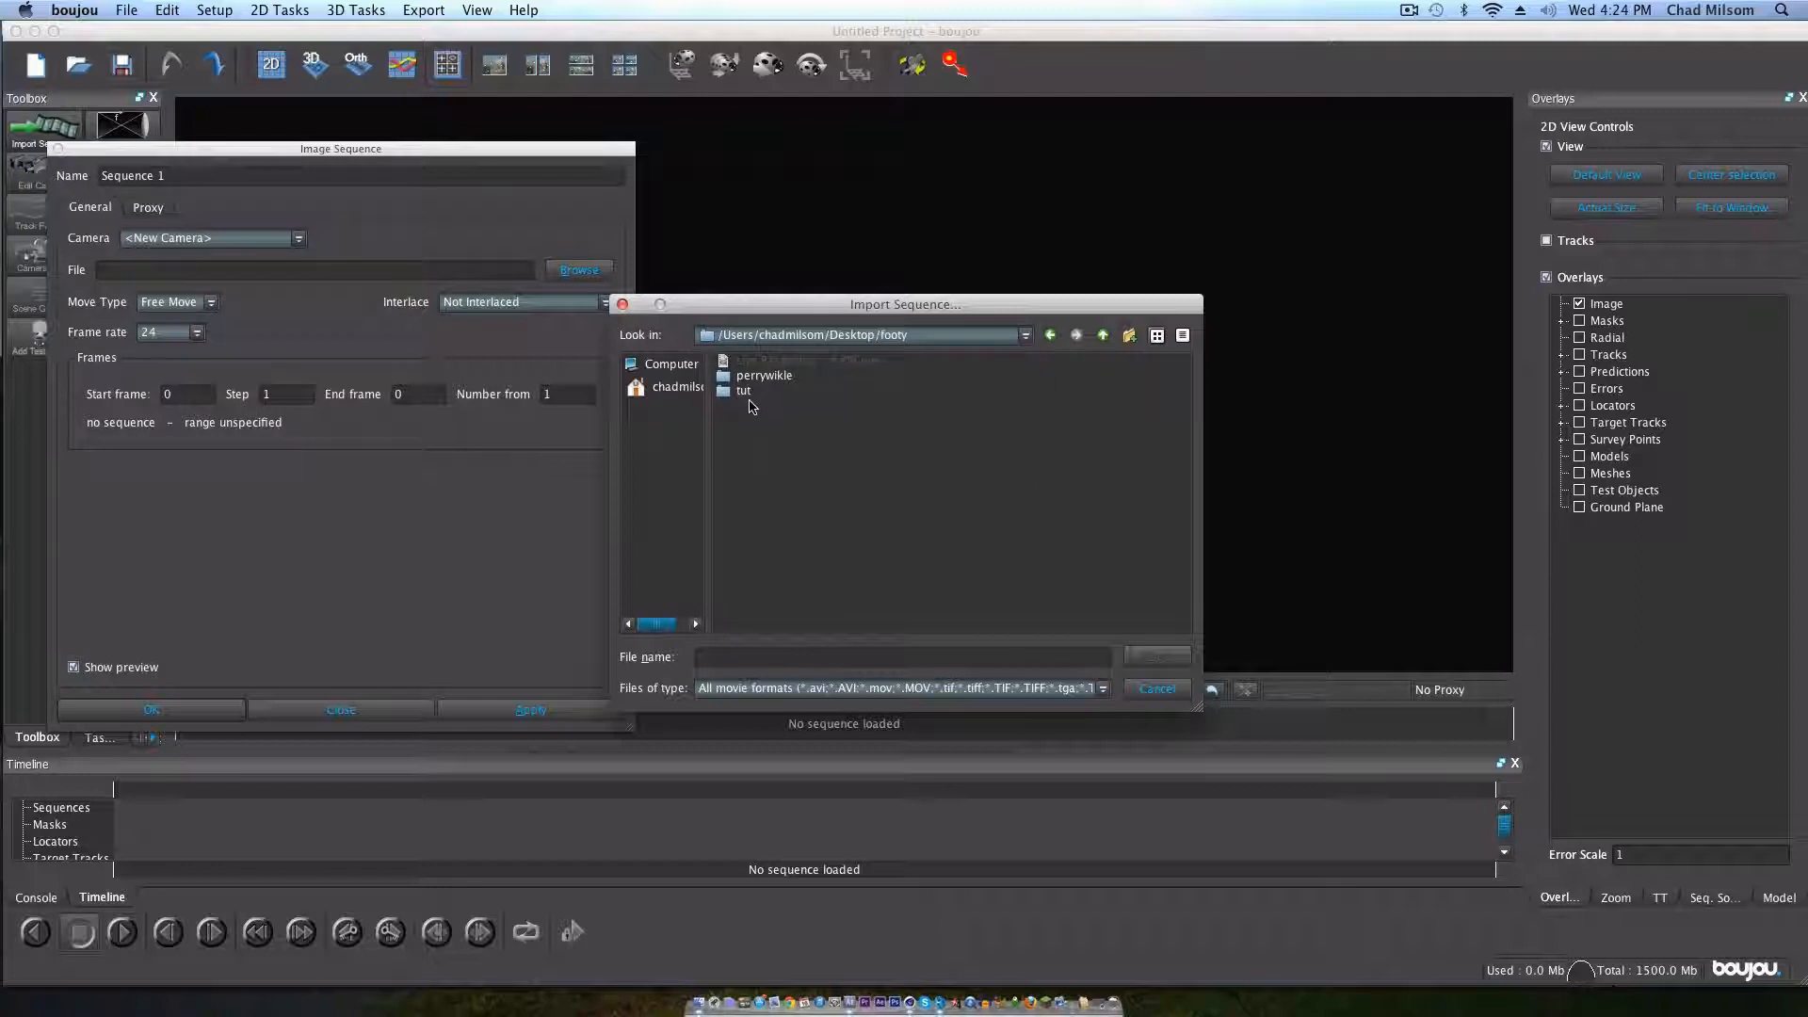
left_click(744, 392)
double_click(744, 392)
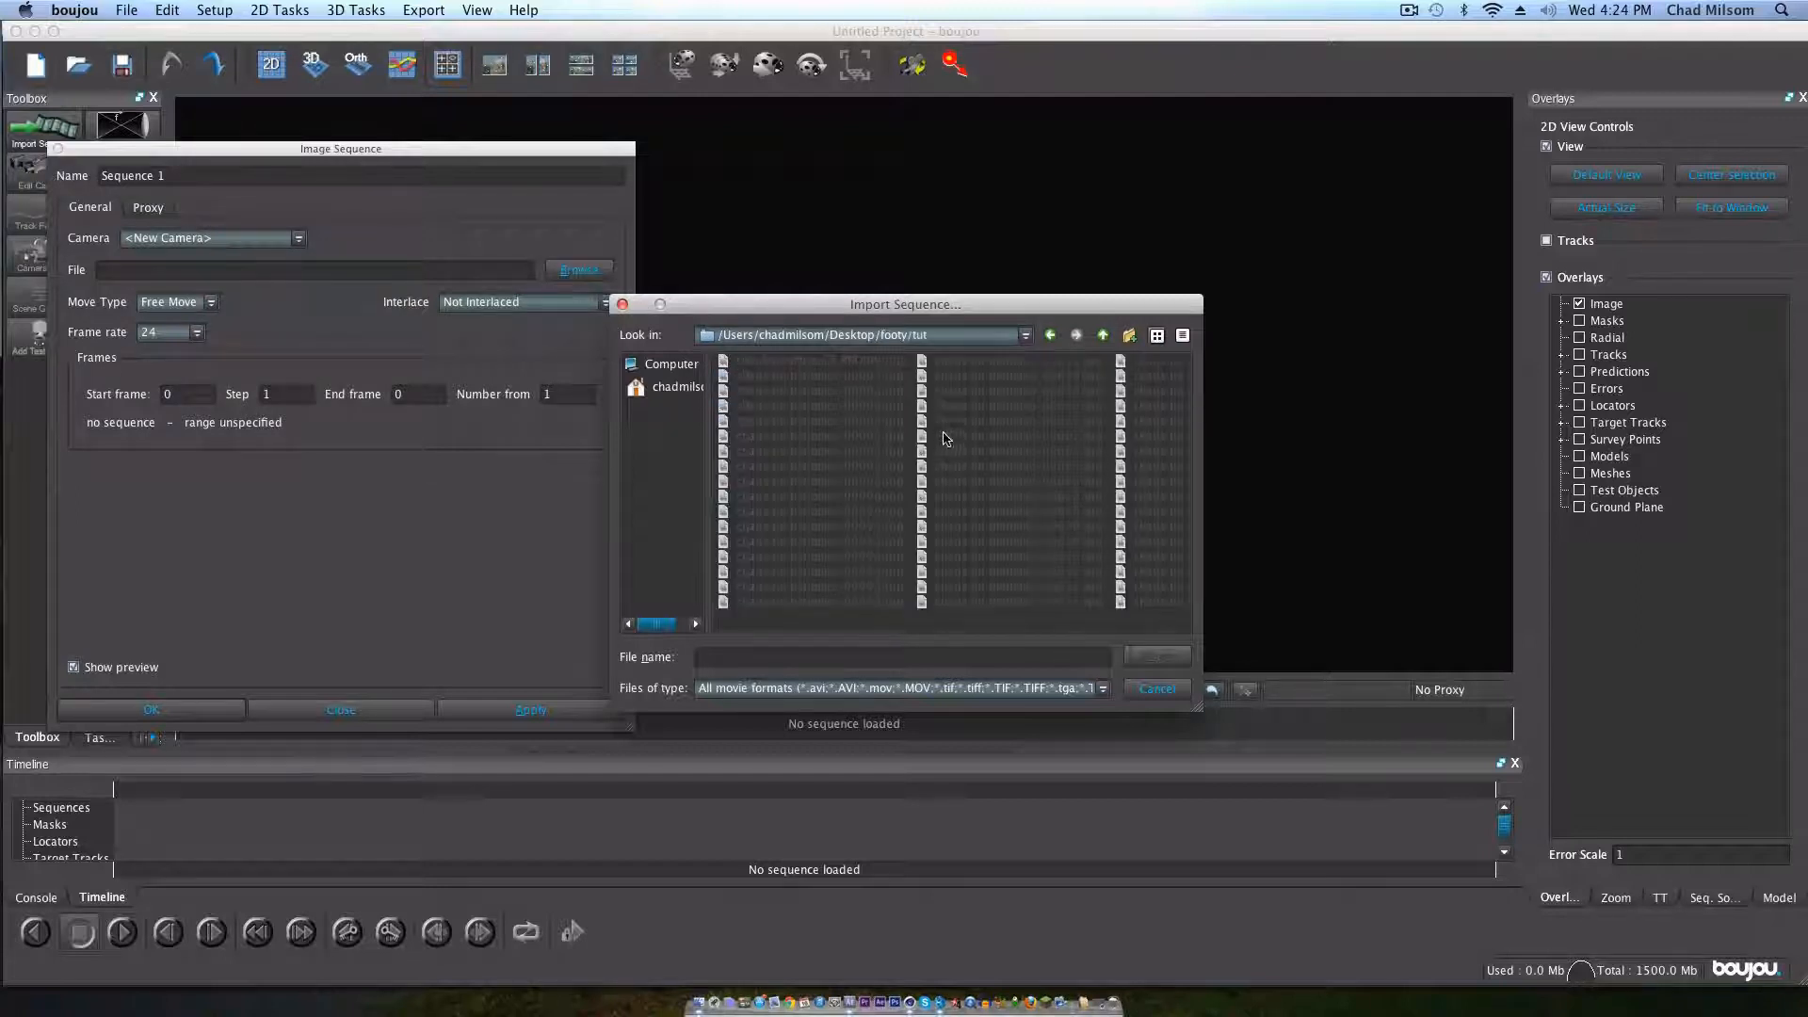
left_click(885, 361)
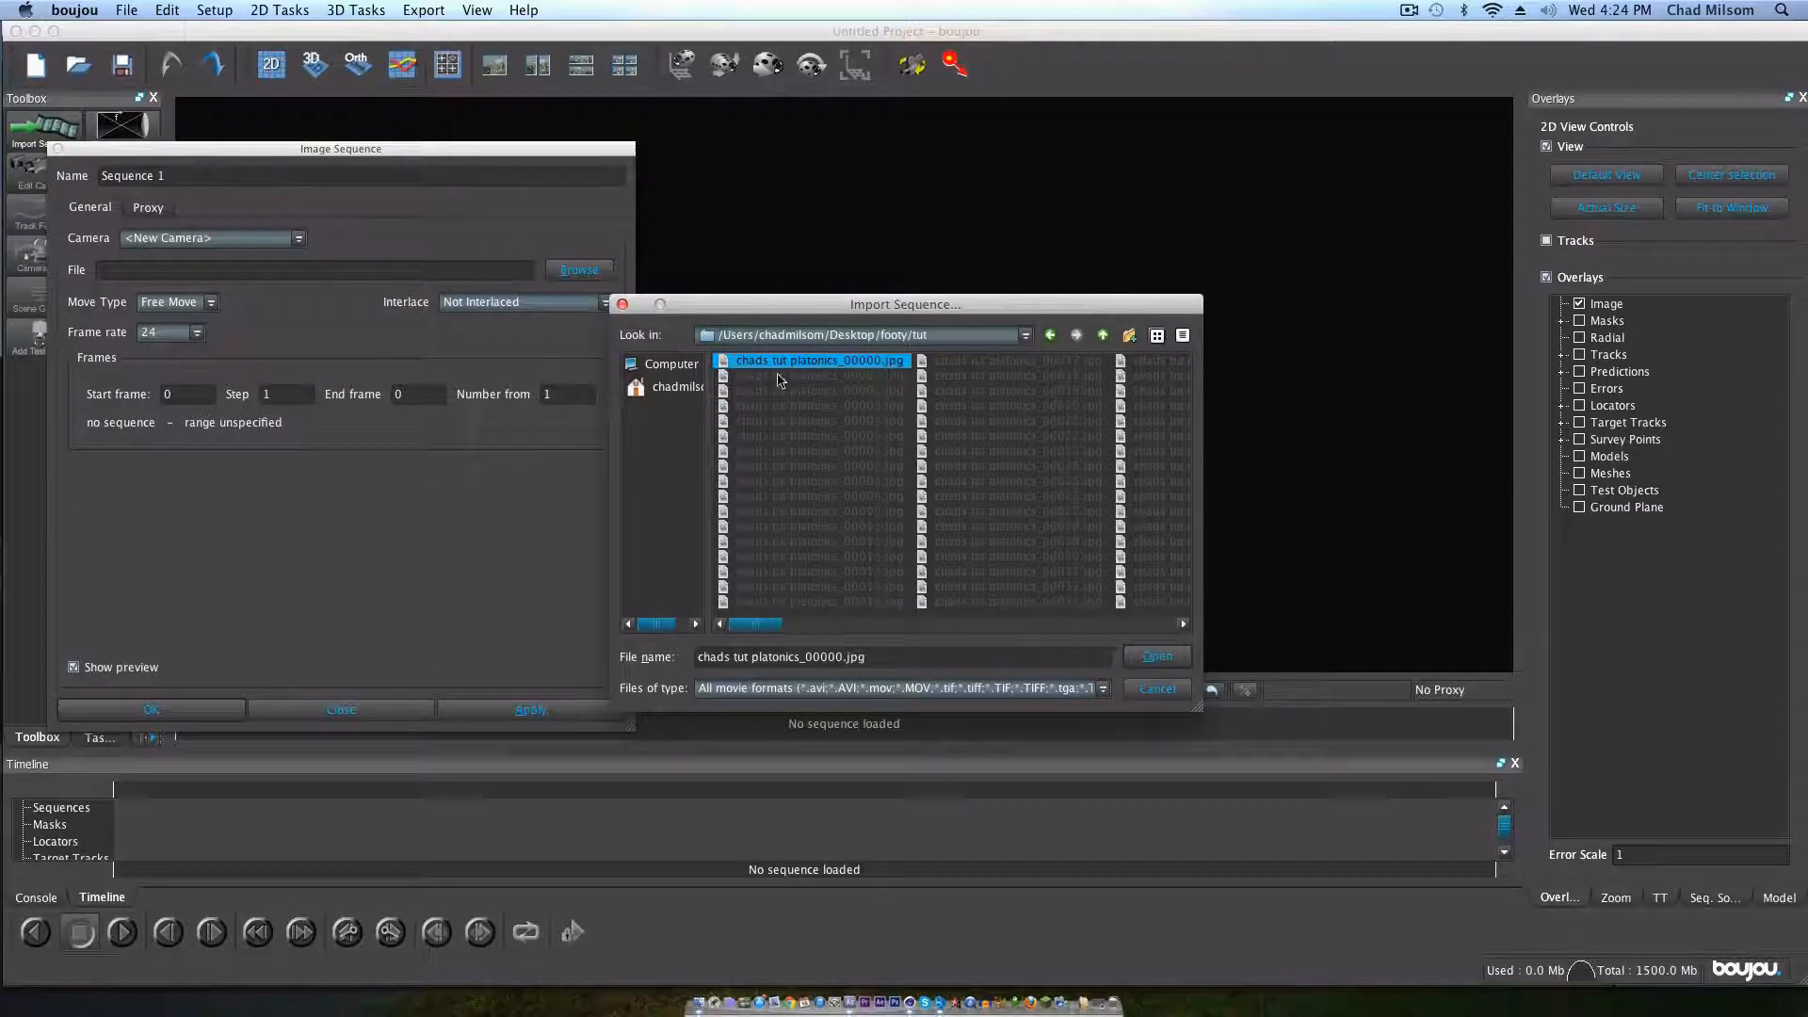
mouse_move(772, 622)
left_mouse_down()
mouse_move(1312, 604)
mouse_move(744, 604)
left_mouse_up()
left_click(1157, 656)
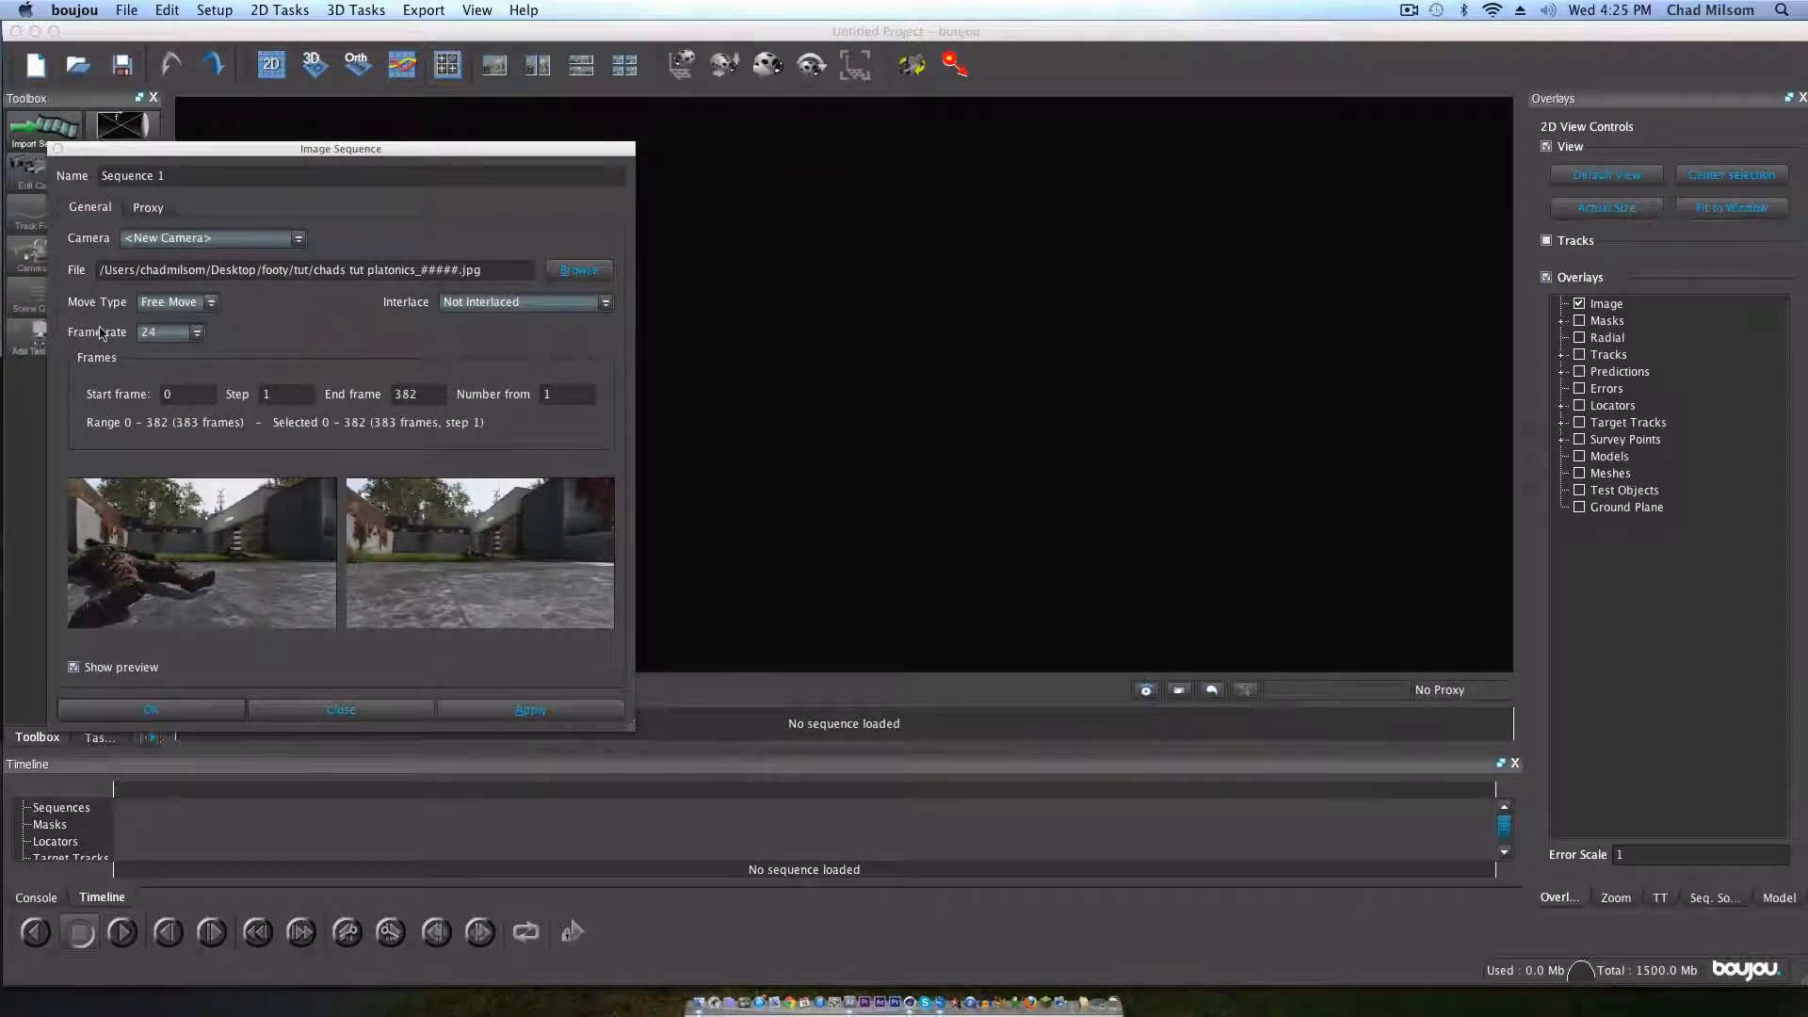
Step: Set the image sequence's frame rate to 59.94, apply the import and close the sequence settings
left_click(168, 332)
left_click(174, 458)
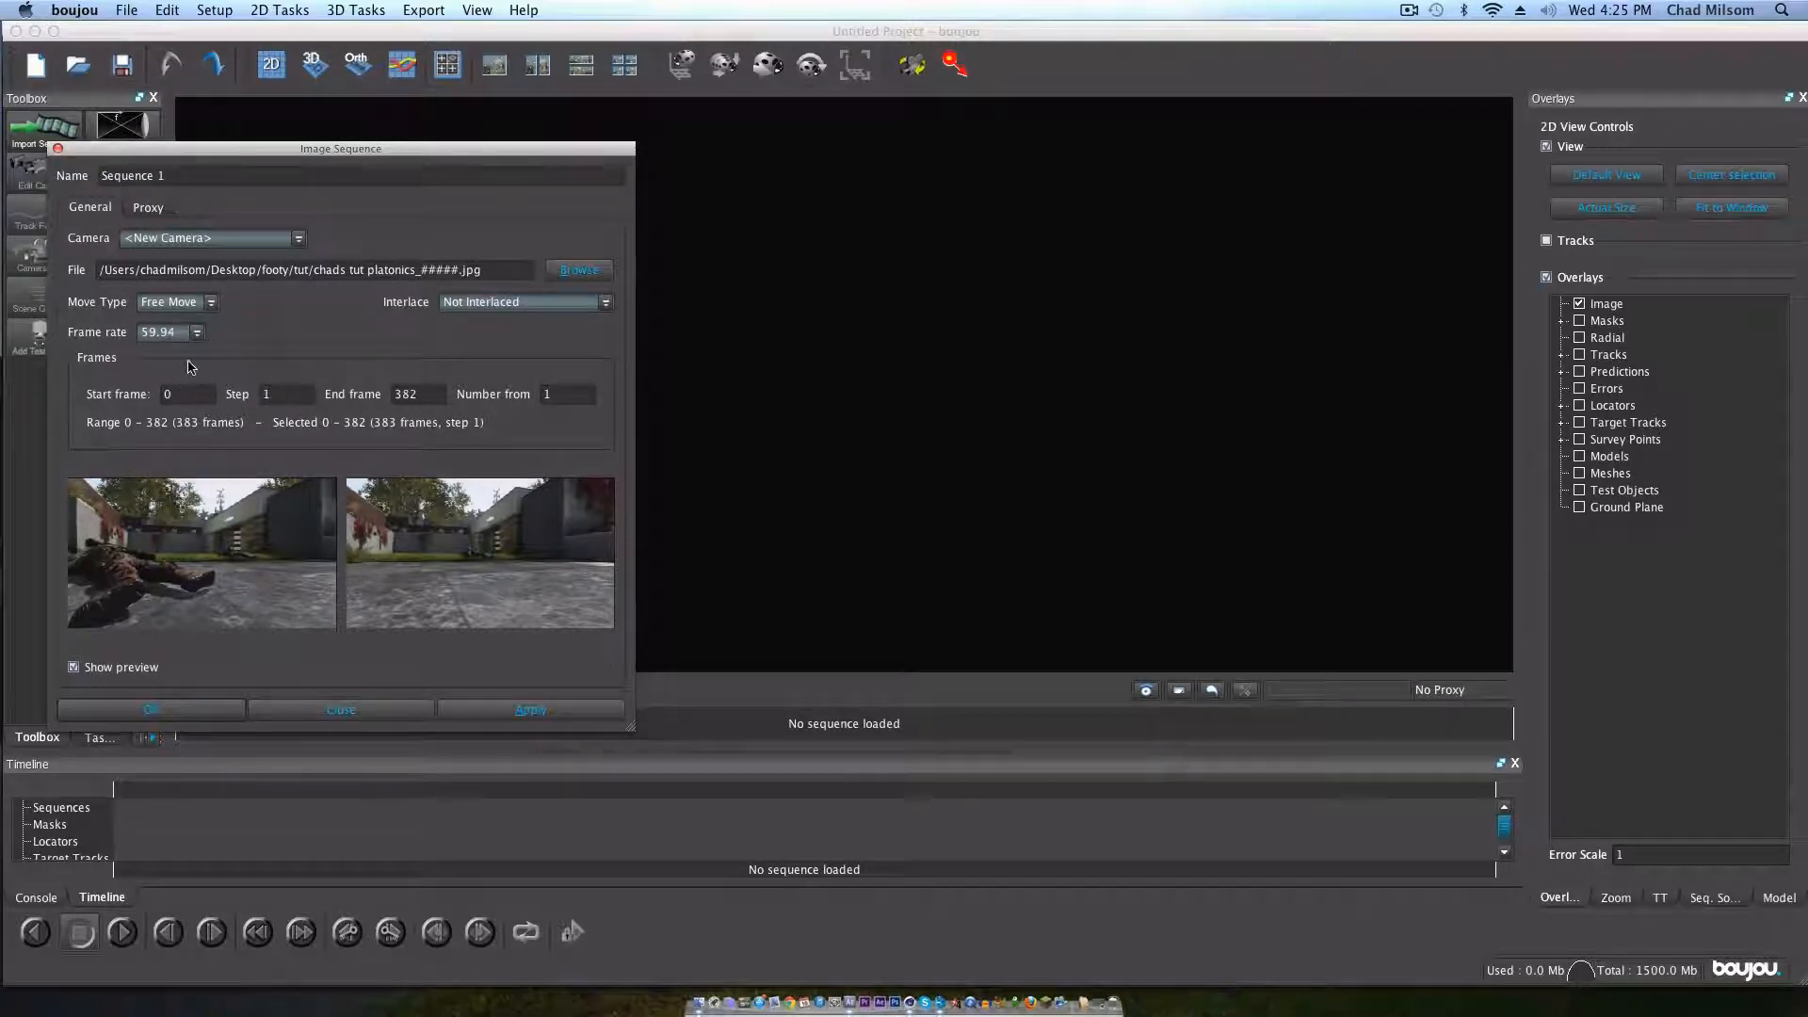
left_click(516, 708)
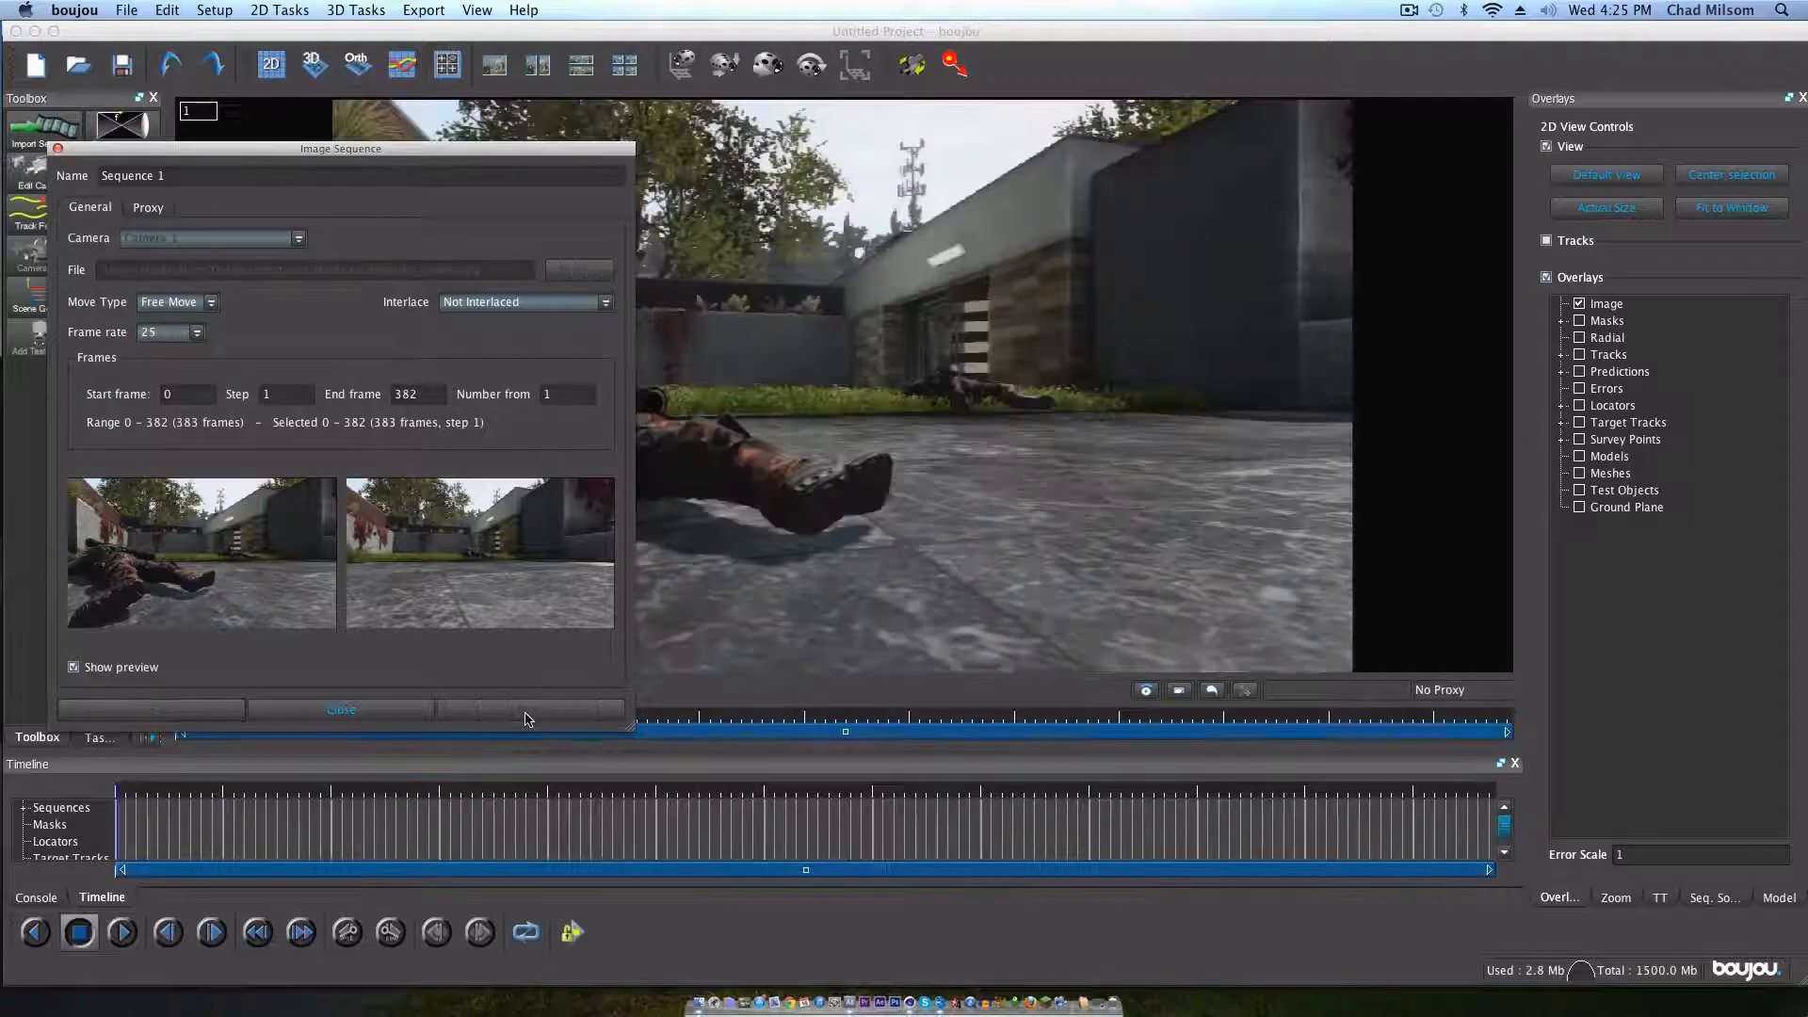
left_click(341, 708)
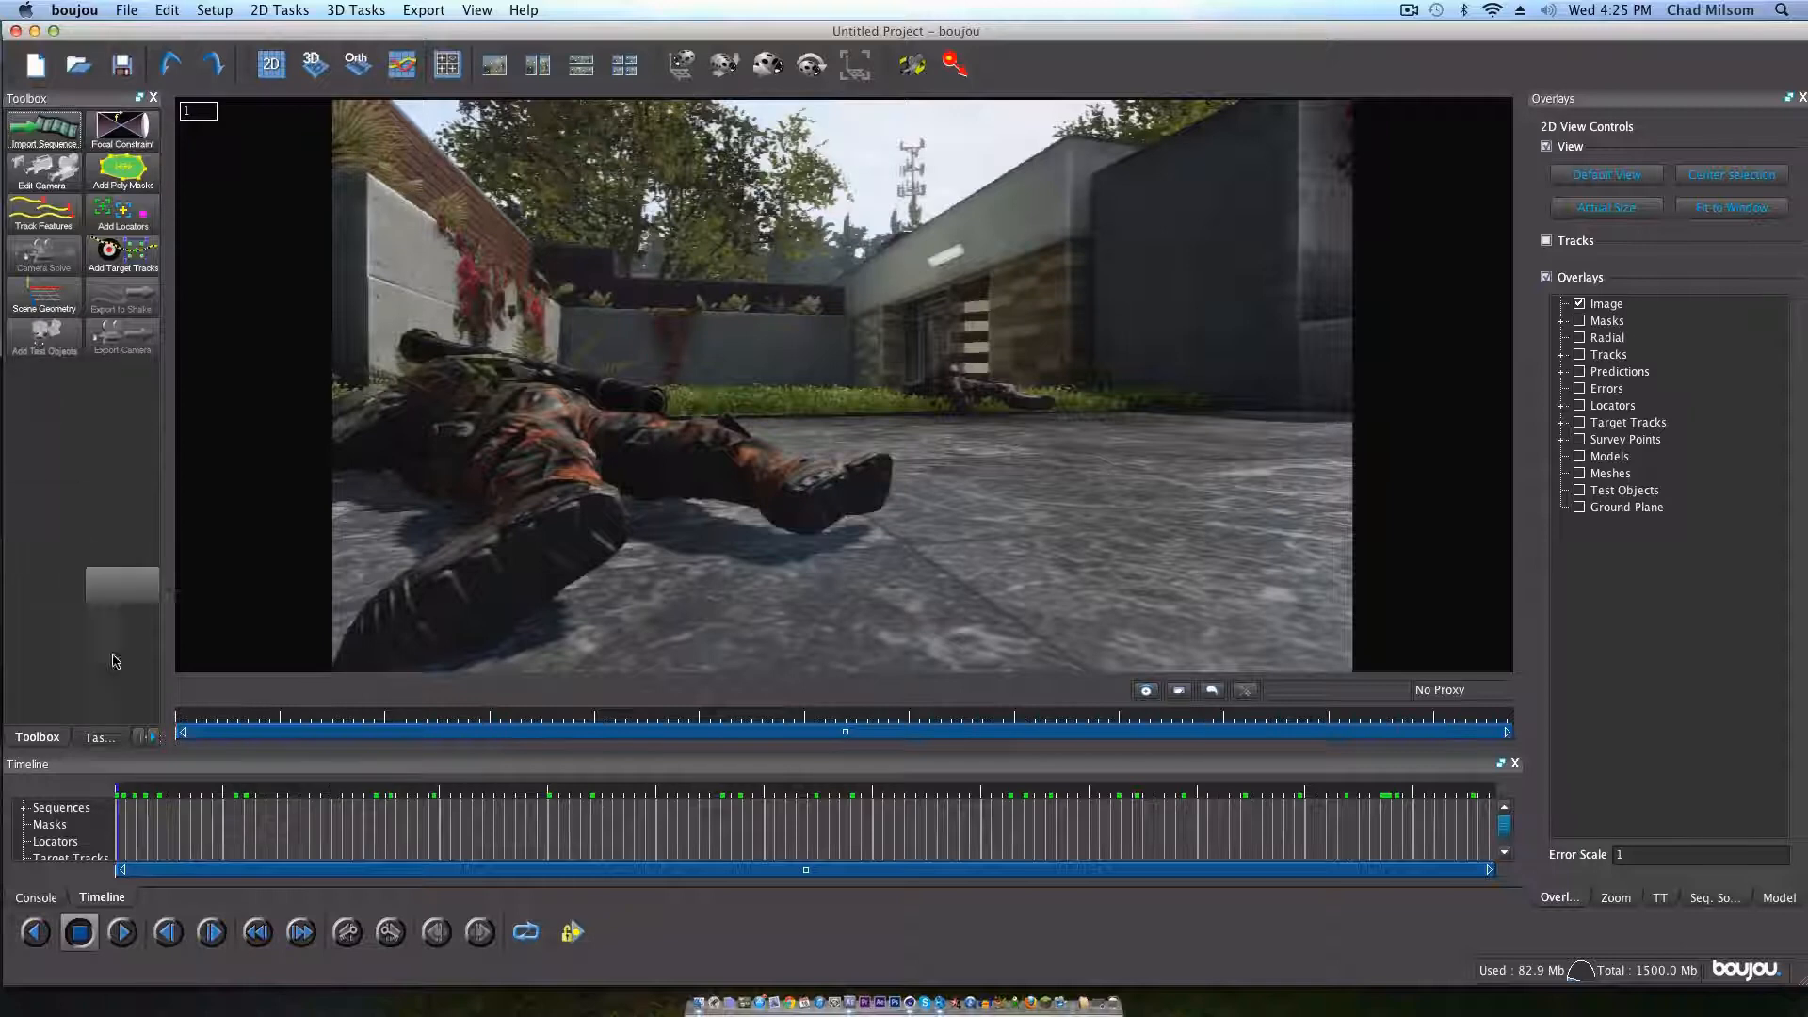
Step: Compare the Toolbox with the Taskview and leave the Taskview list of tracking tasks displayed
left_click(99, 736)
left_click(47, 736)
left_click(85, 737)
left_click(43, 737)
left_click(82, 737)
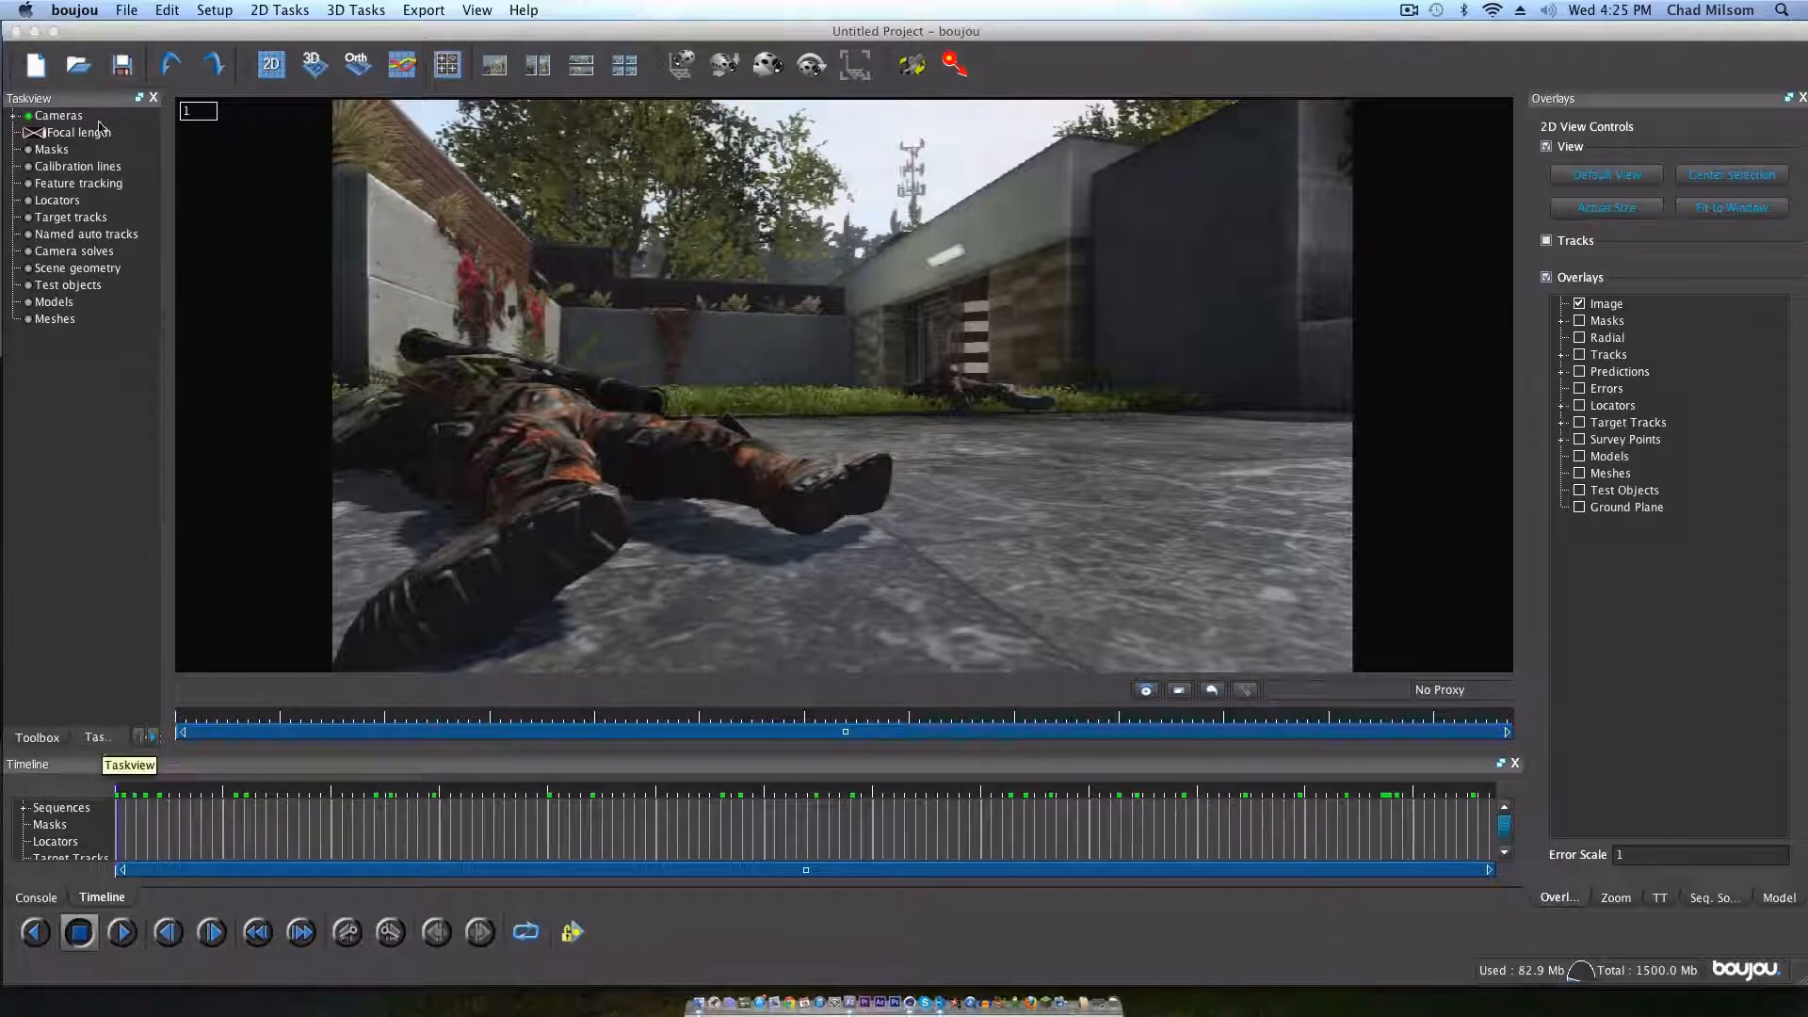
Step: Open the settings of Sequence 1 under Camera 1, set its frame rate to 59.94 and close them
left_click(14, 116)
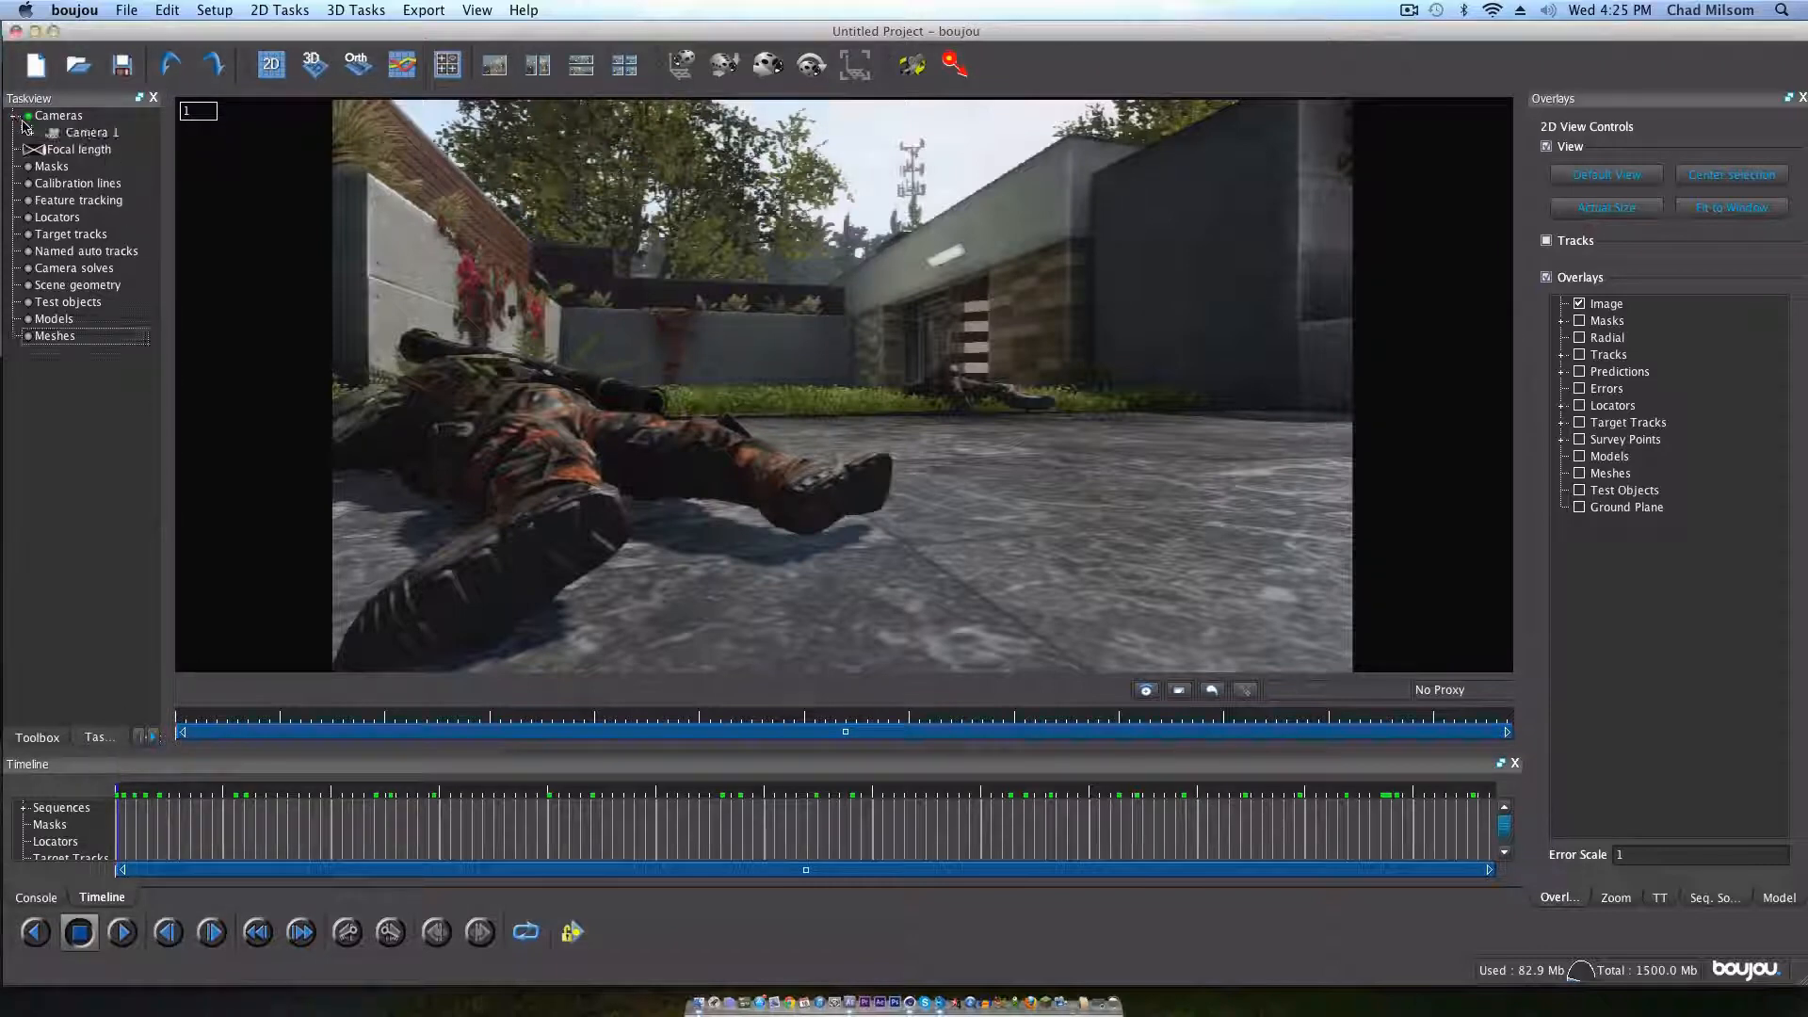
left_click(38, 134)
left_click(113, 149)
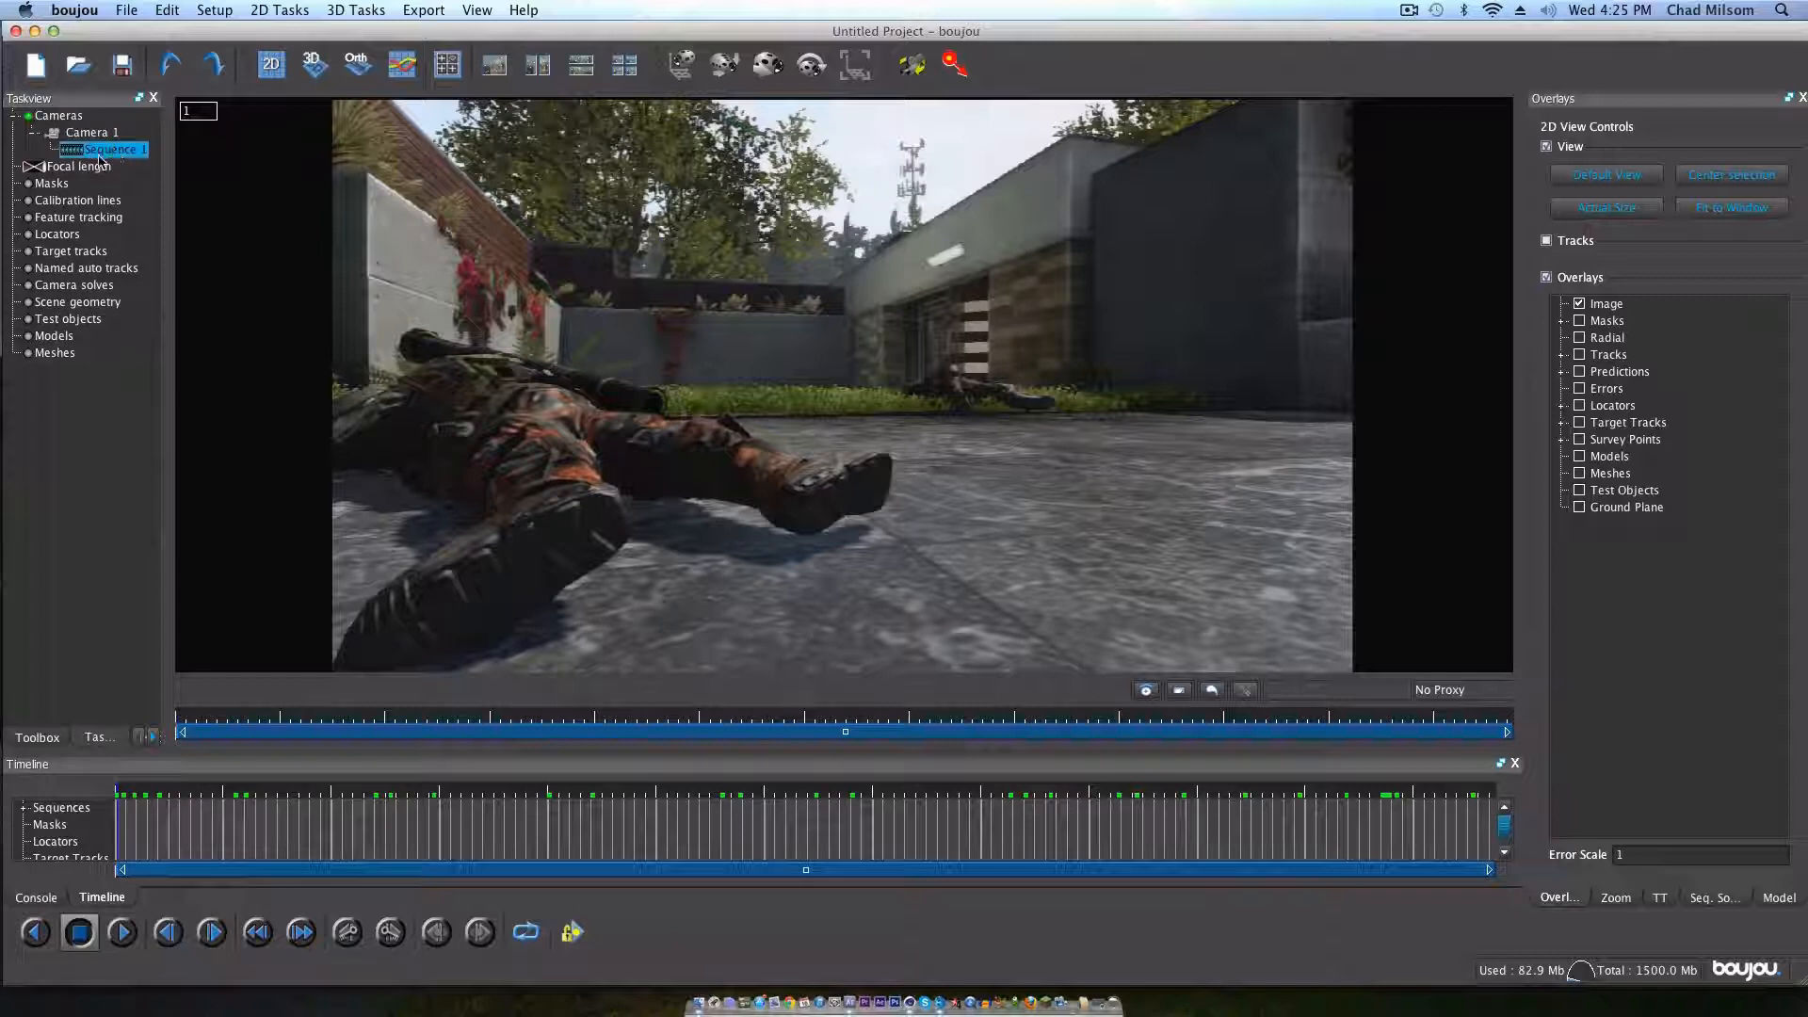
double_click(102, 152)
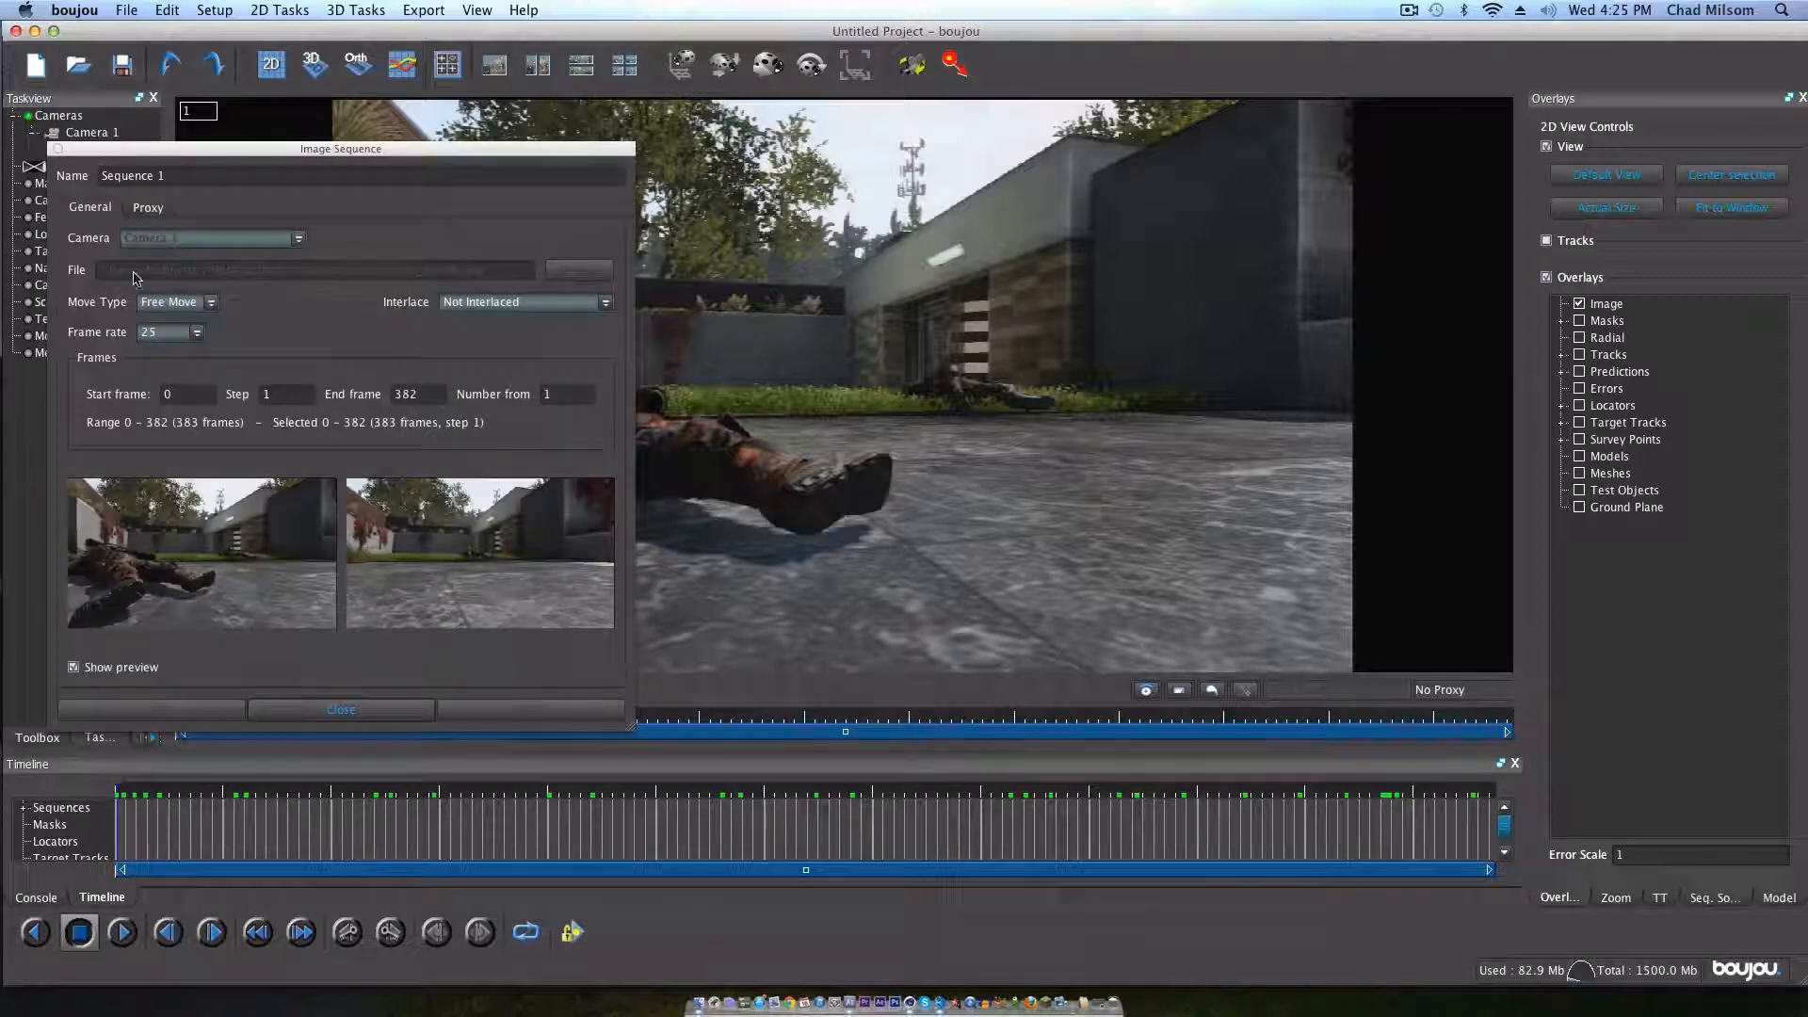
left_click(162, 333)
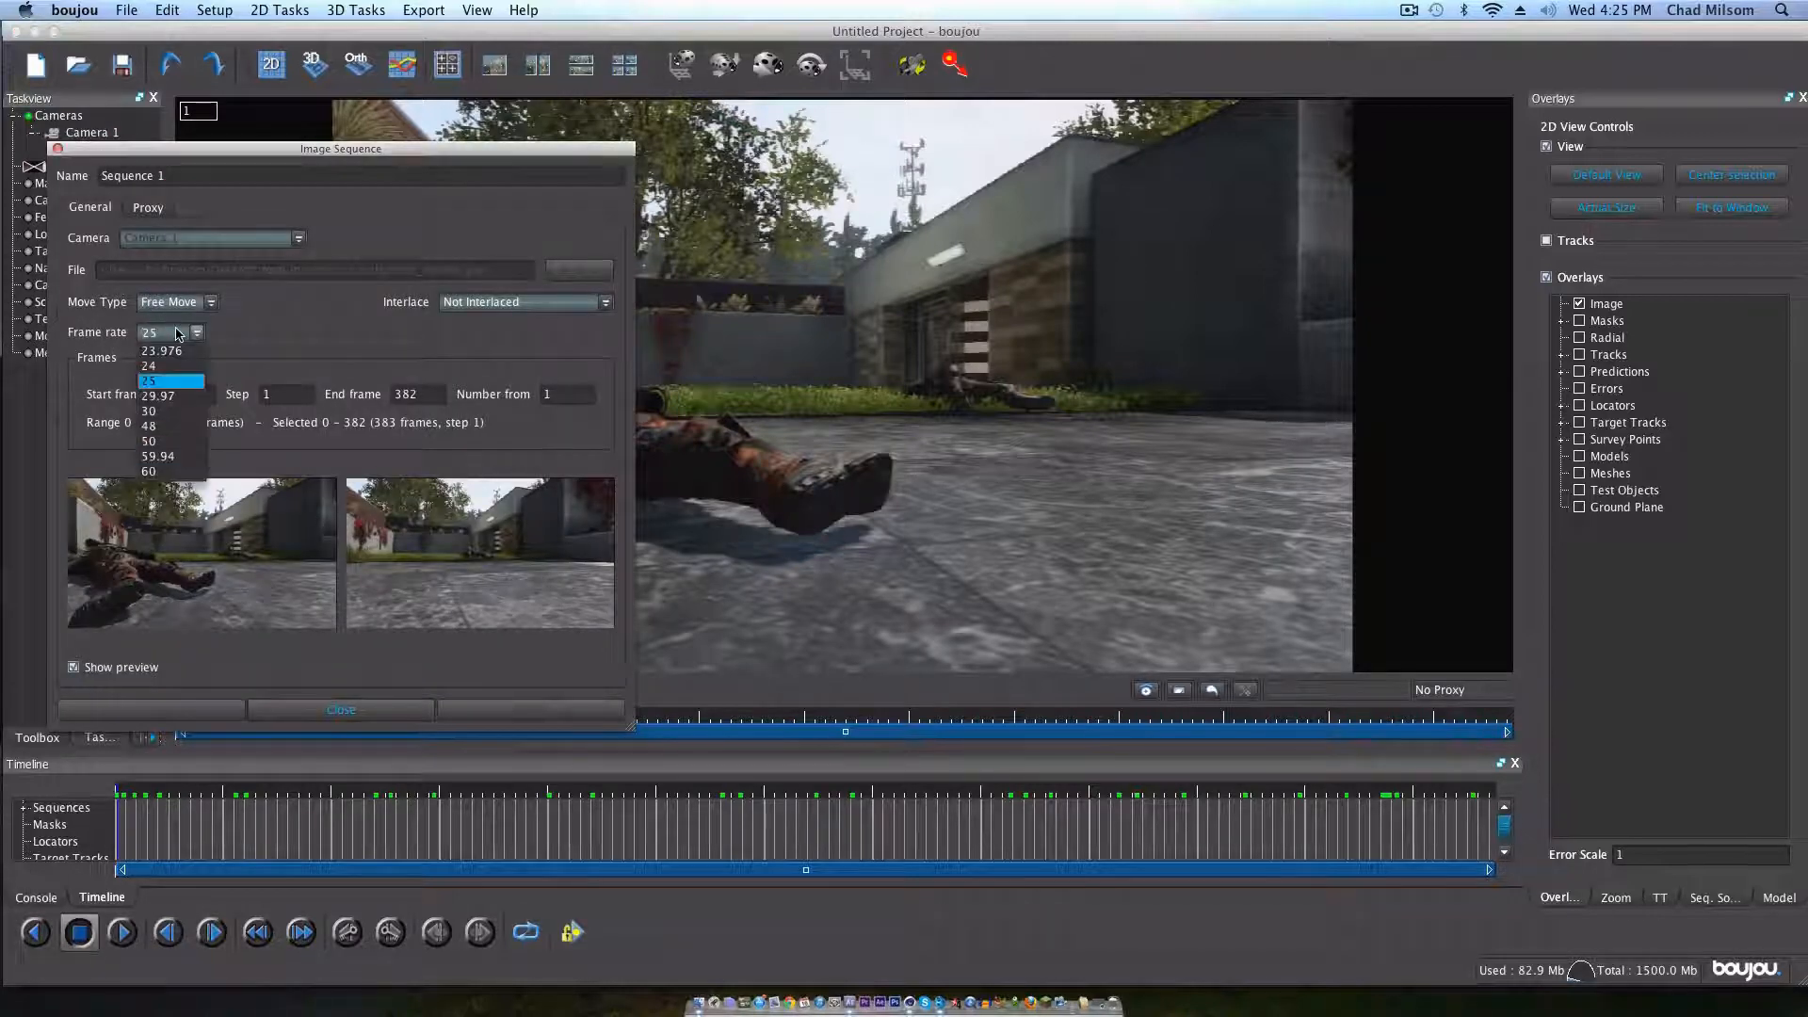
left_click(192, 457)
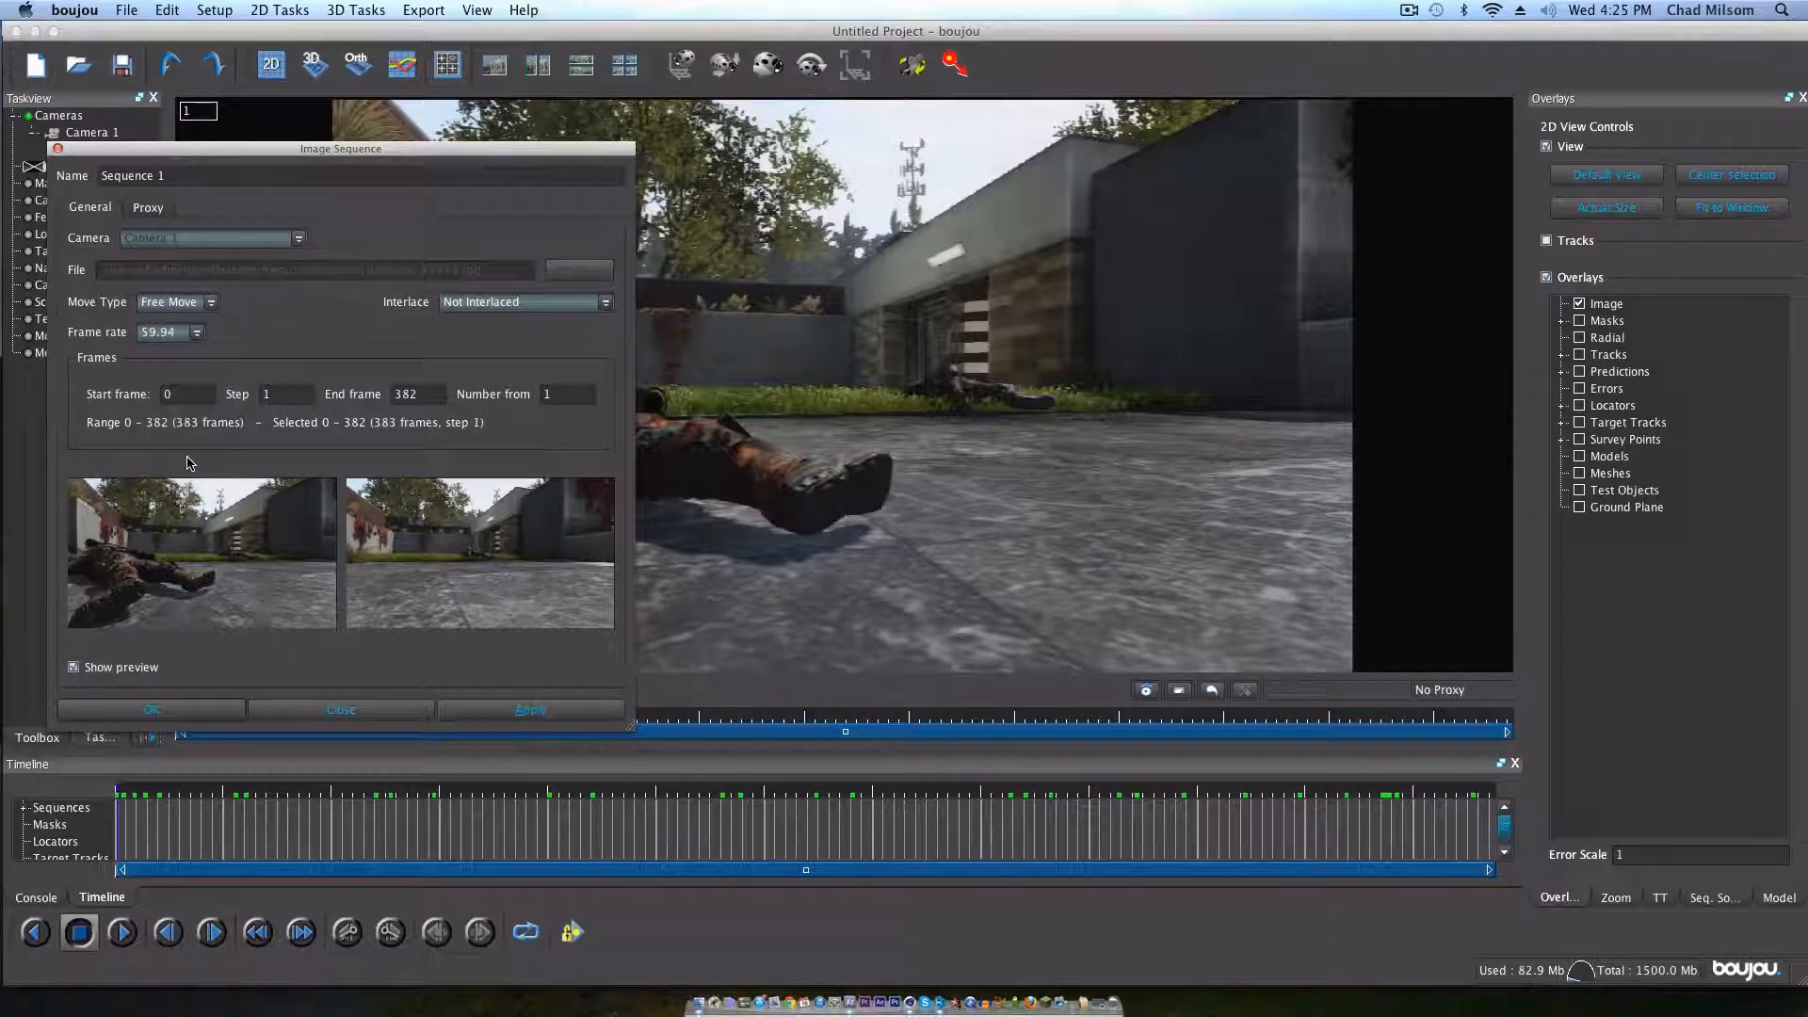
left_click(414, 716)
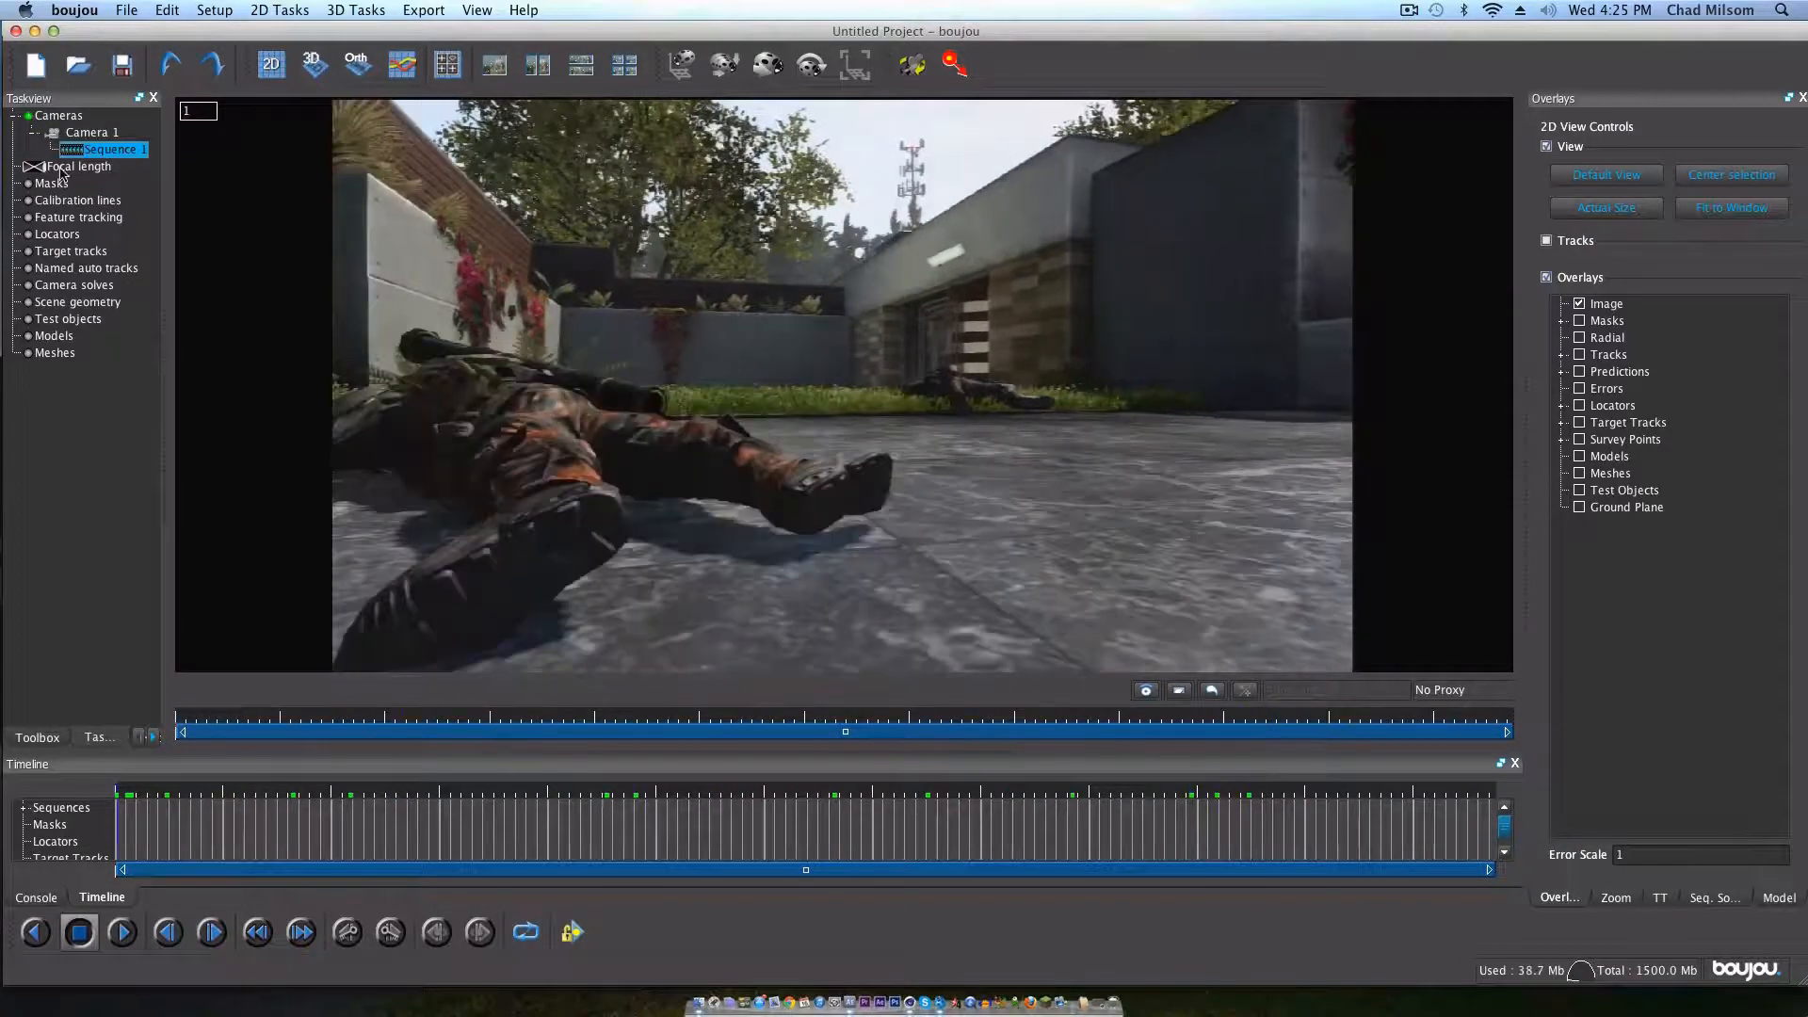
Step: Run feature tracking on all frames of Sequence 1
left_click(37, 737)
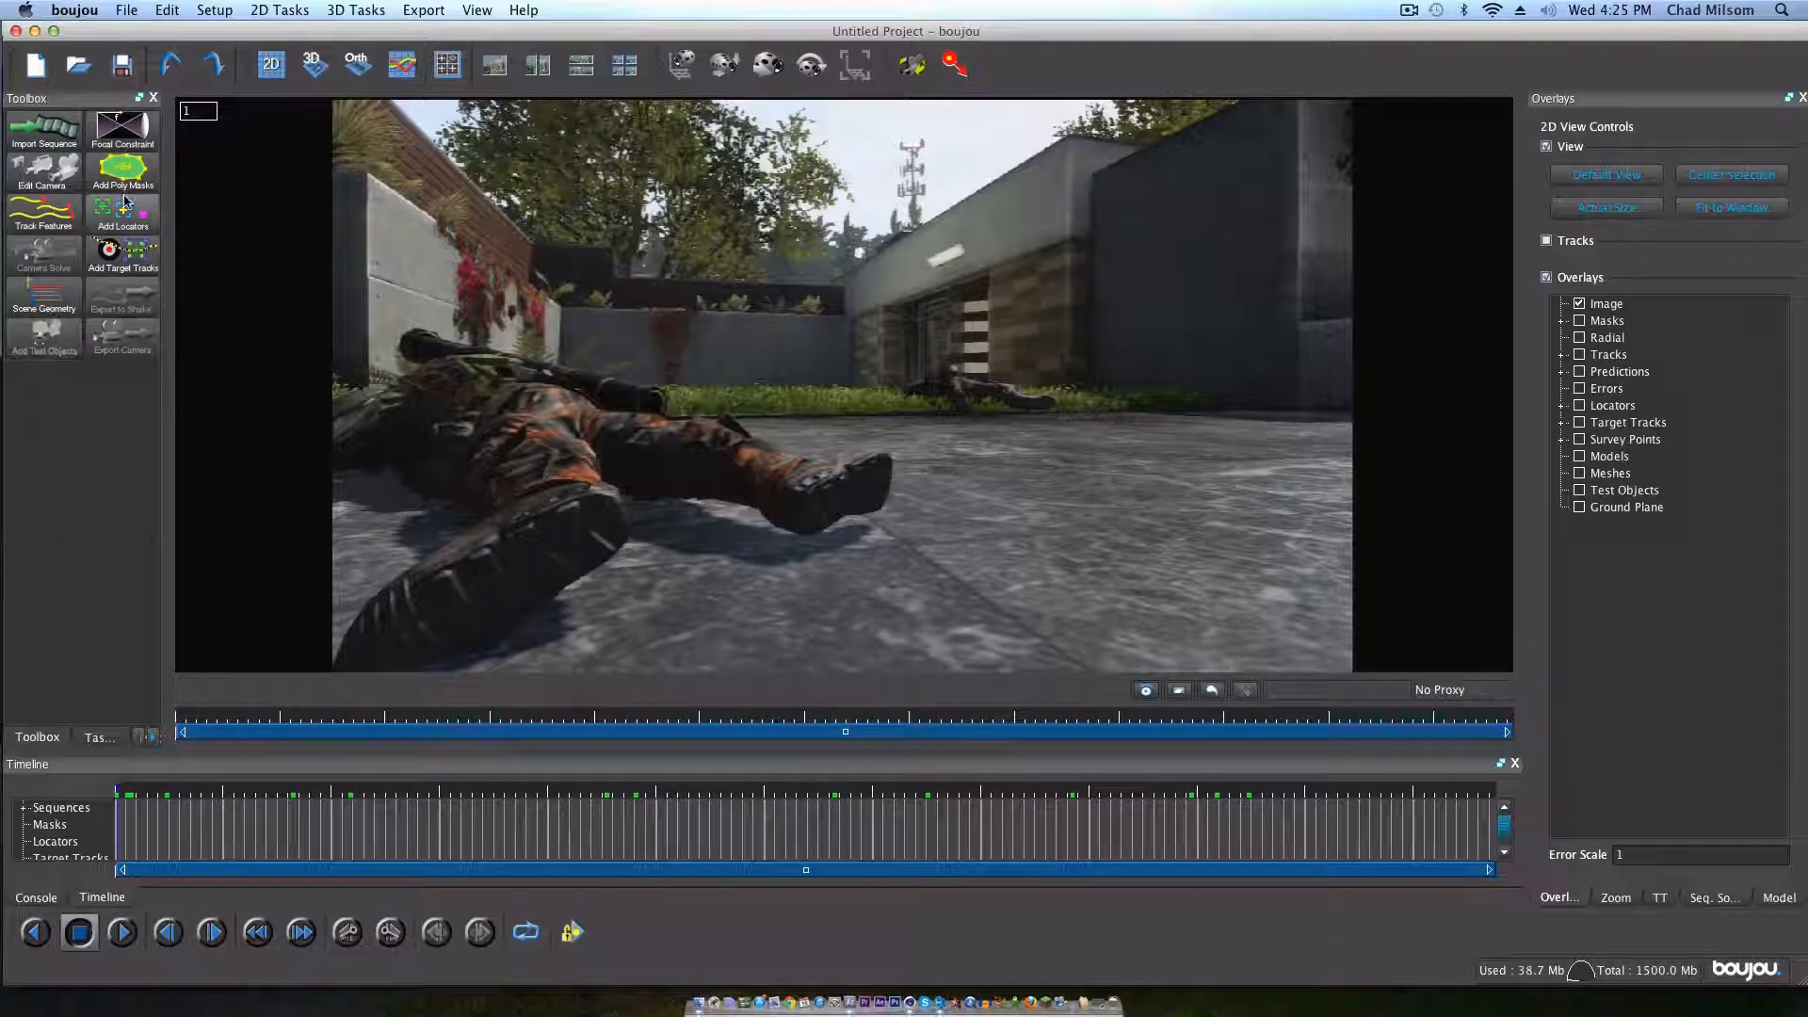
left_click(44, 217)
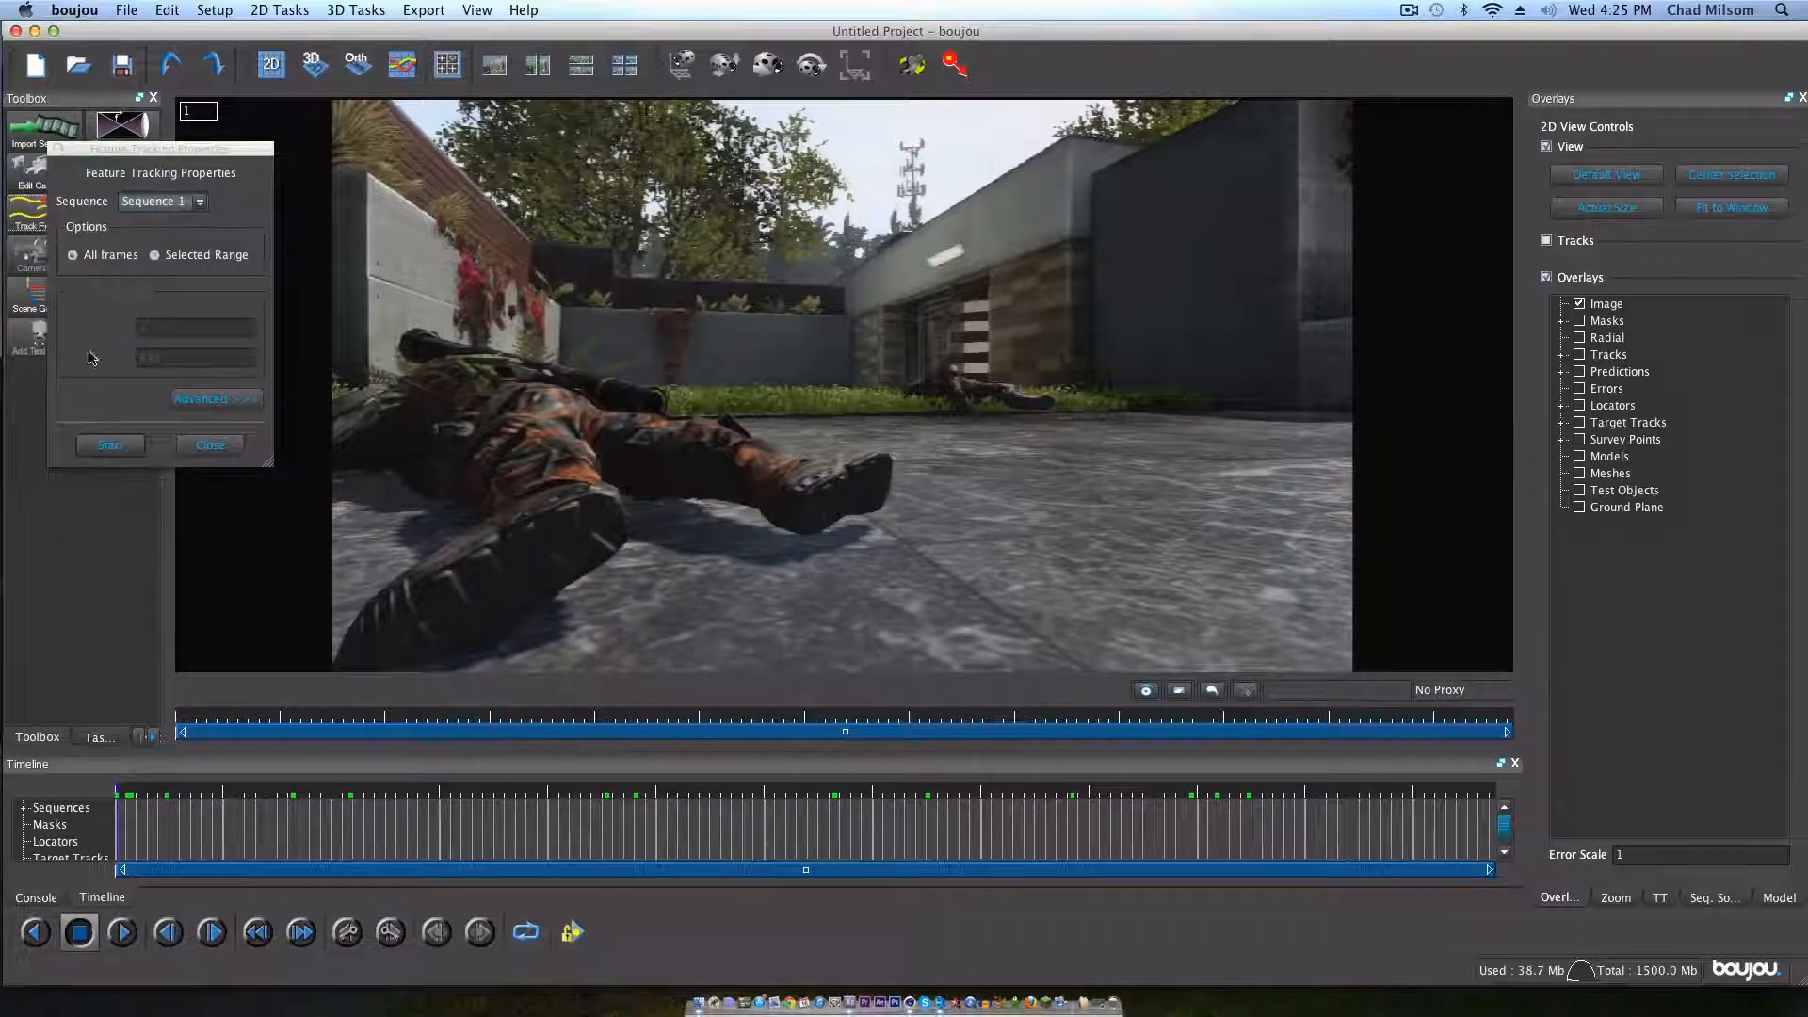
left_click(132, 444)
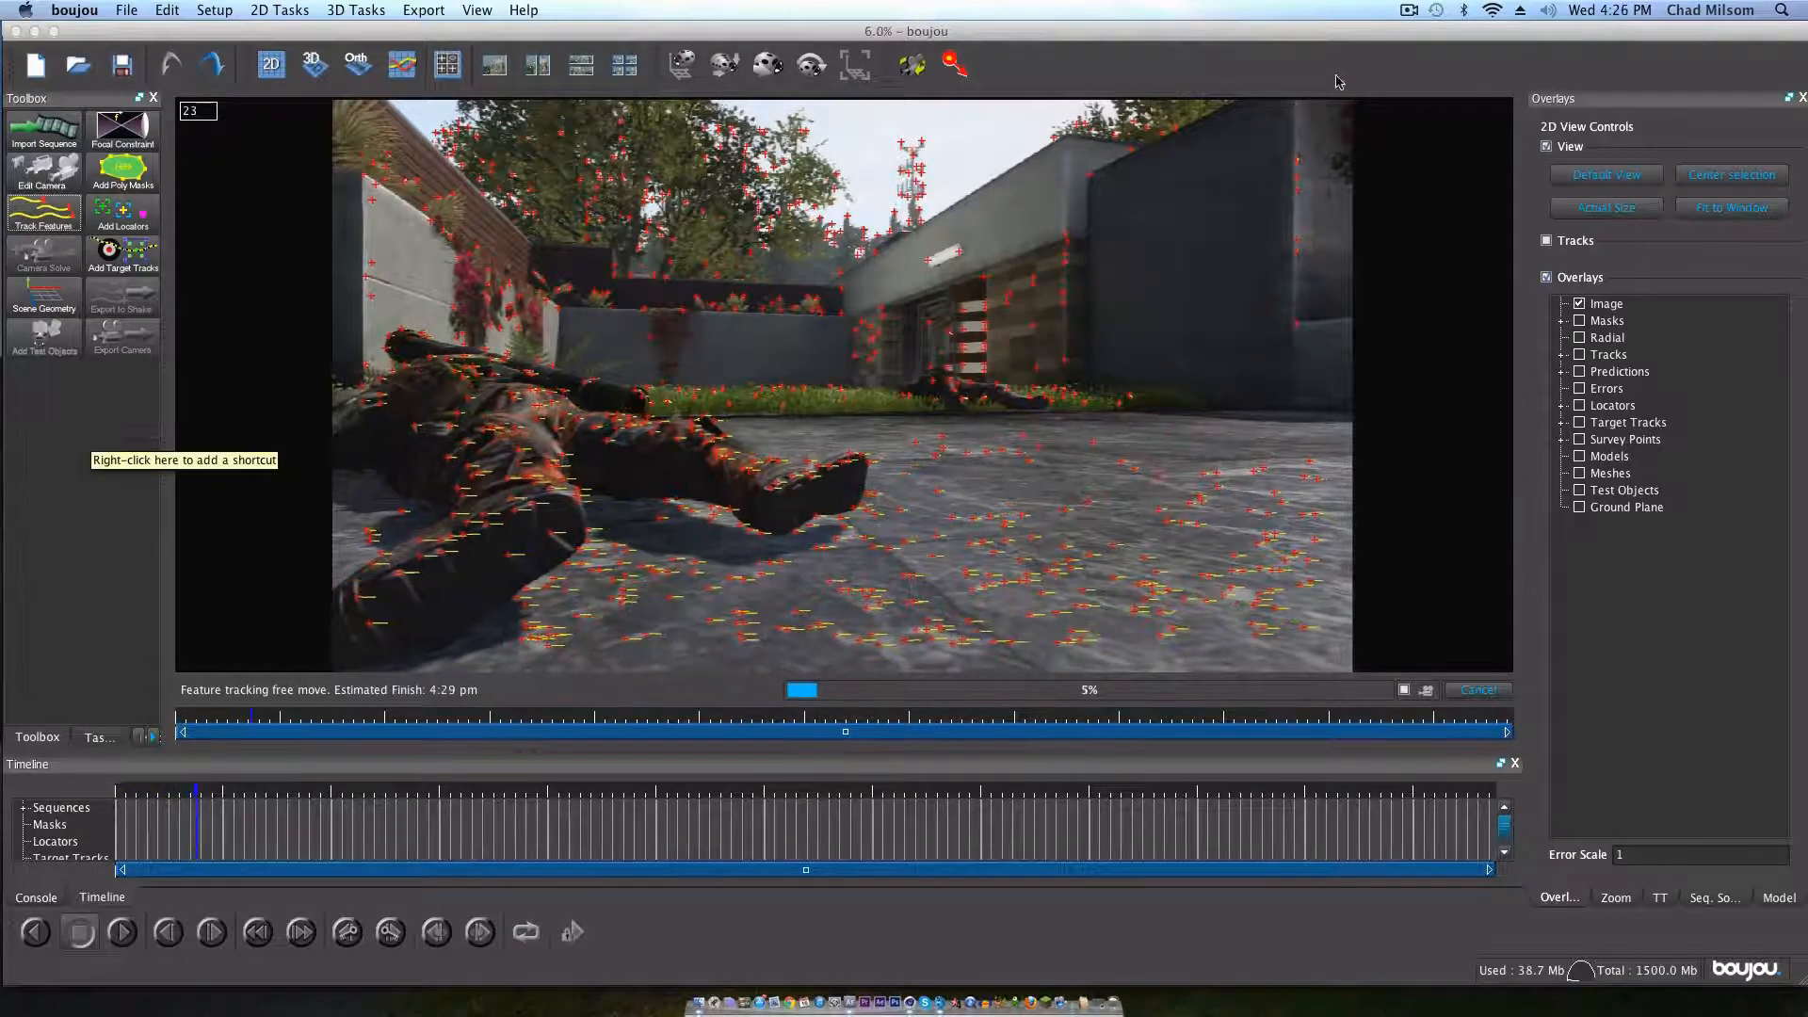
left_click(1409, 10)
left_click(1433, 67)
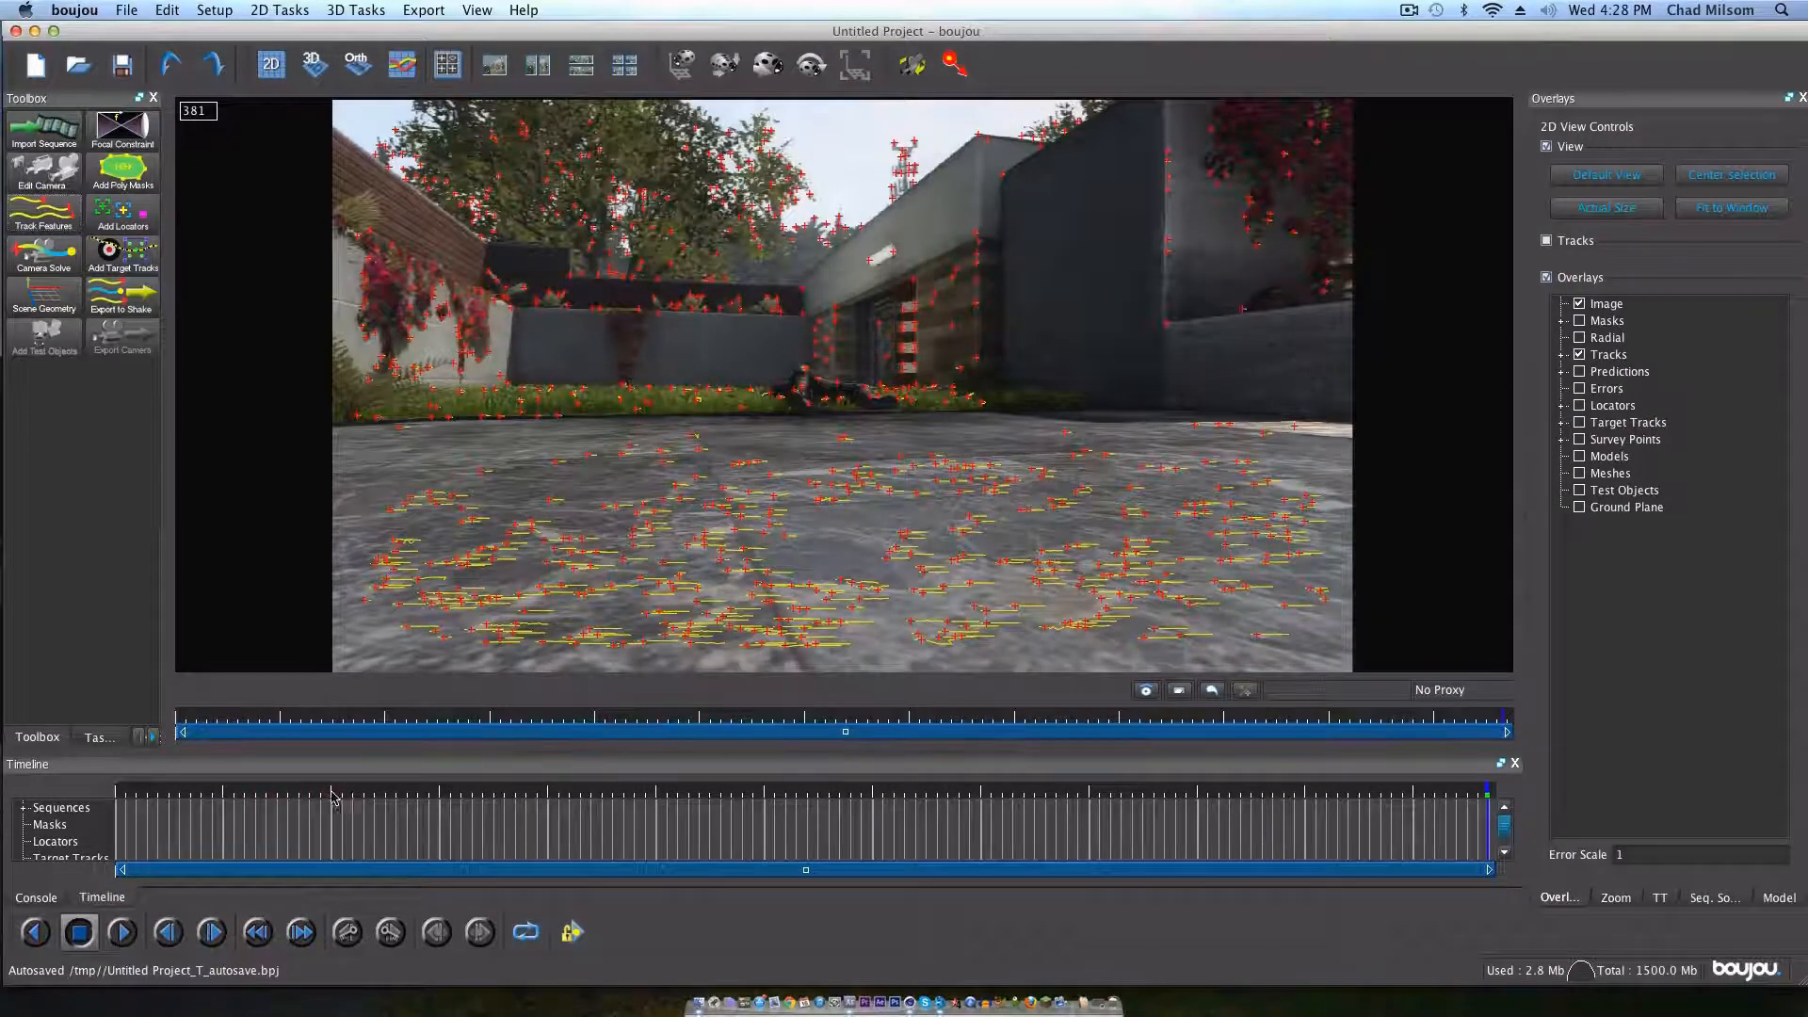
Step: Solve the camera for all frames of Sequence 1 and scrub through the solved predictions, stopping at frame 100
left_click(376, 794)
mouse_move(468, 794)
left_mouse_down()
mouse_move(868, 796)
mouse_move(257, 798)
left_mouse_up()
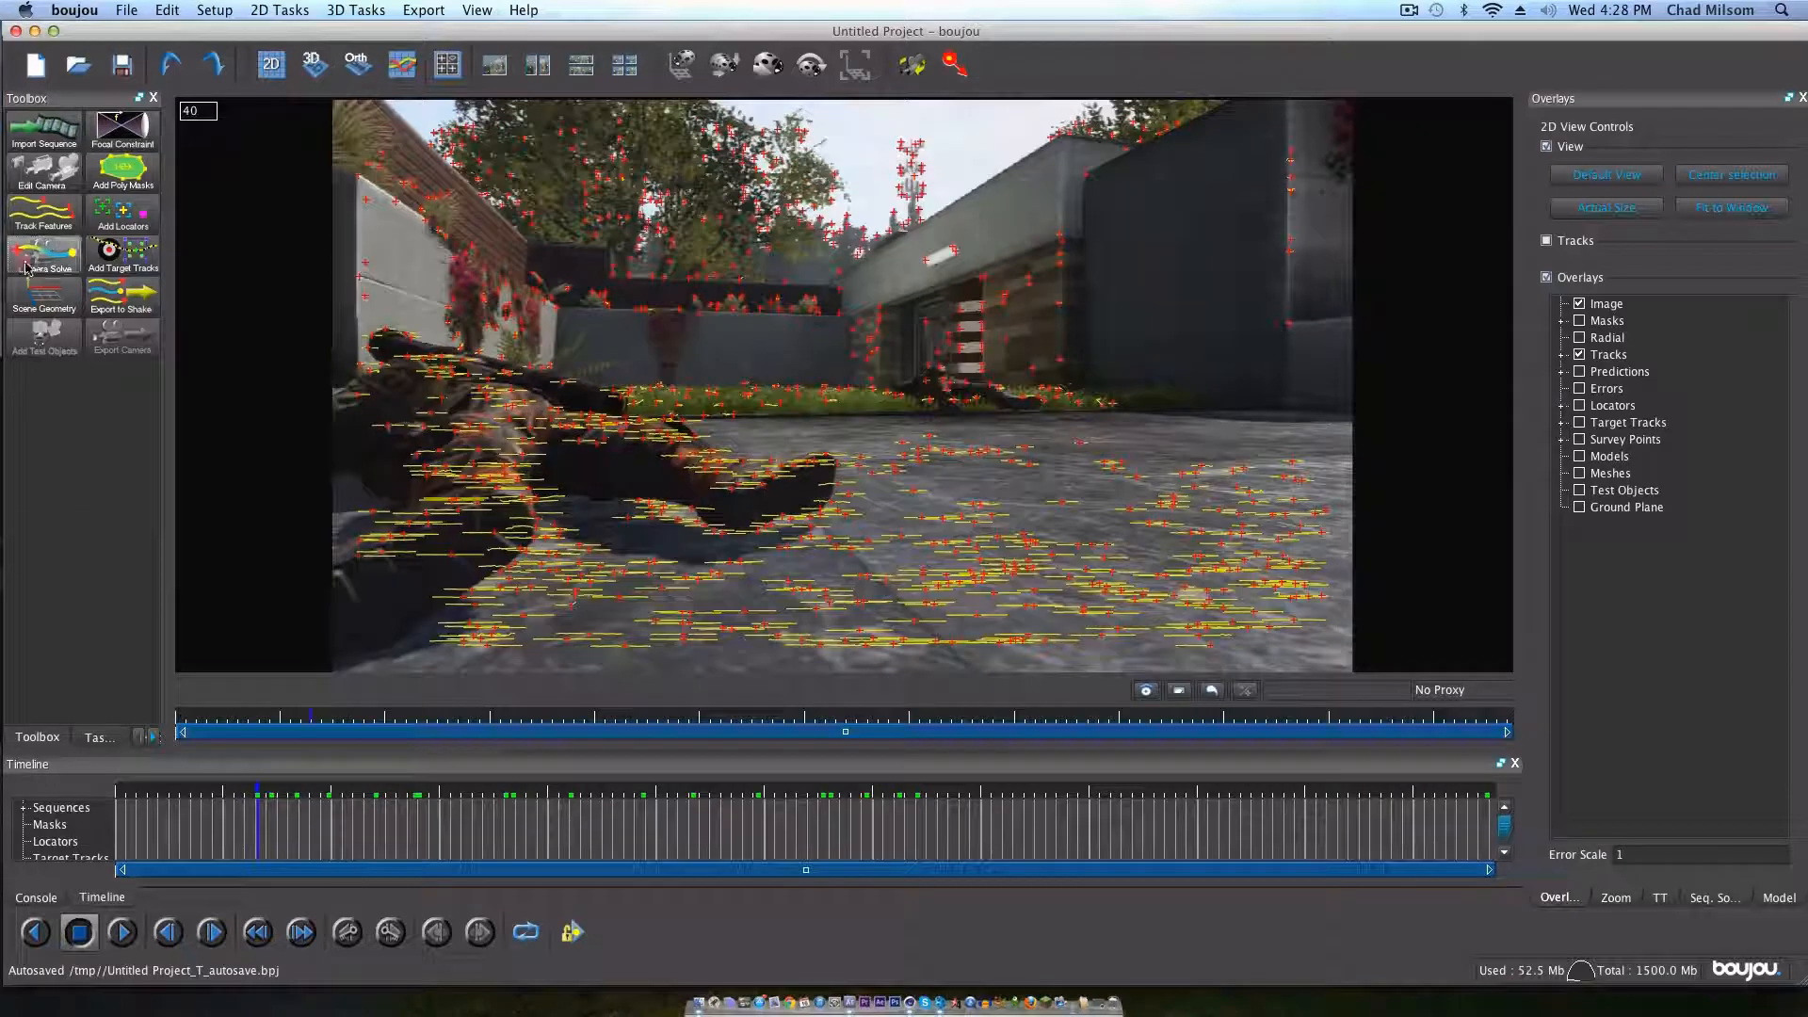
left_click(43, 252)
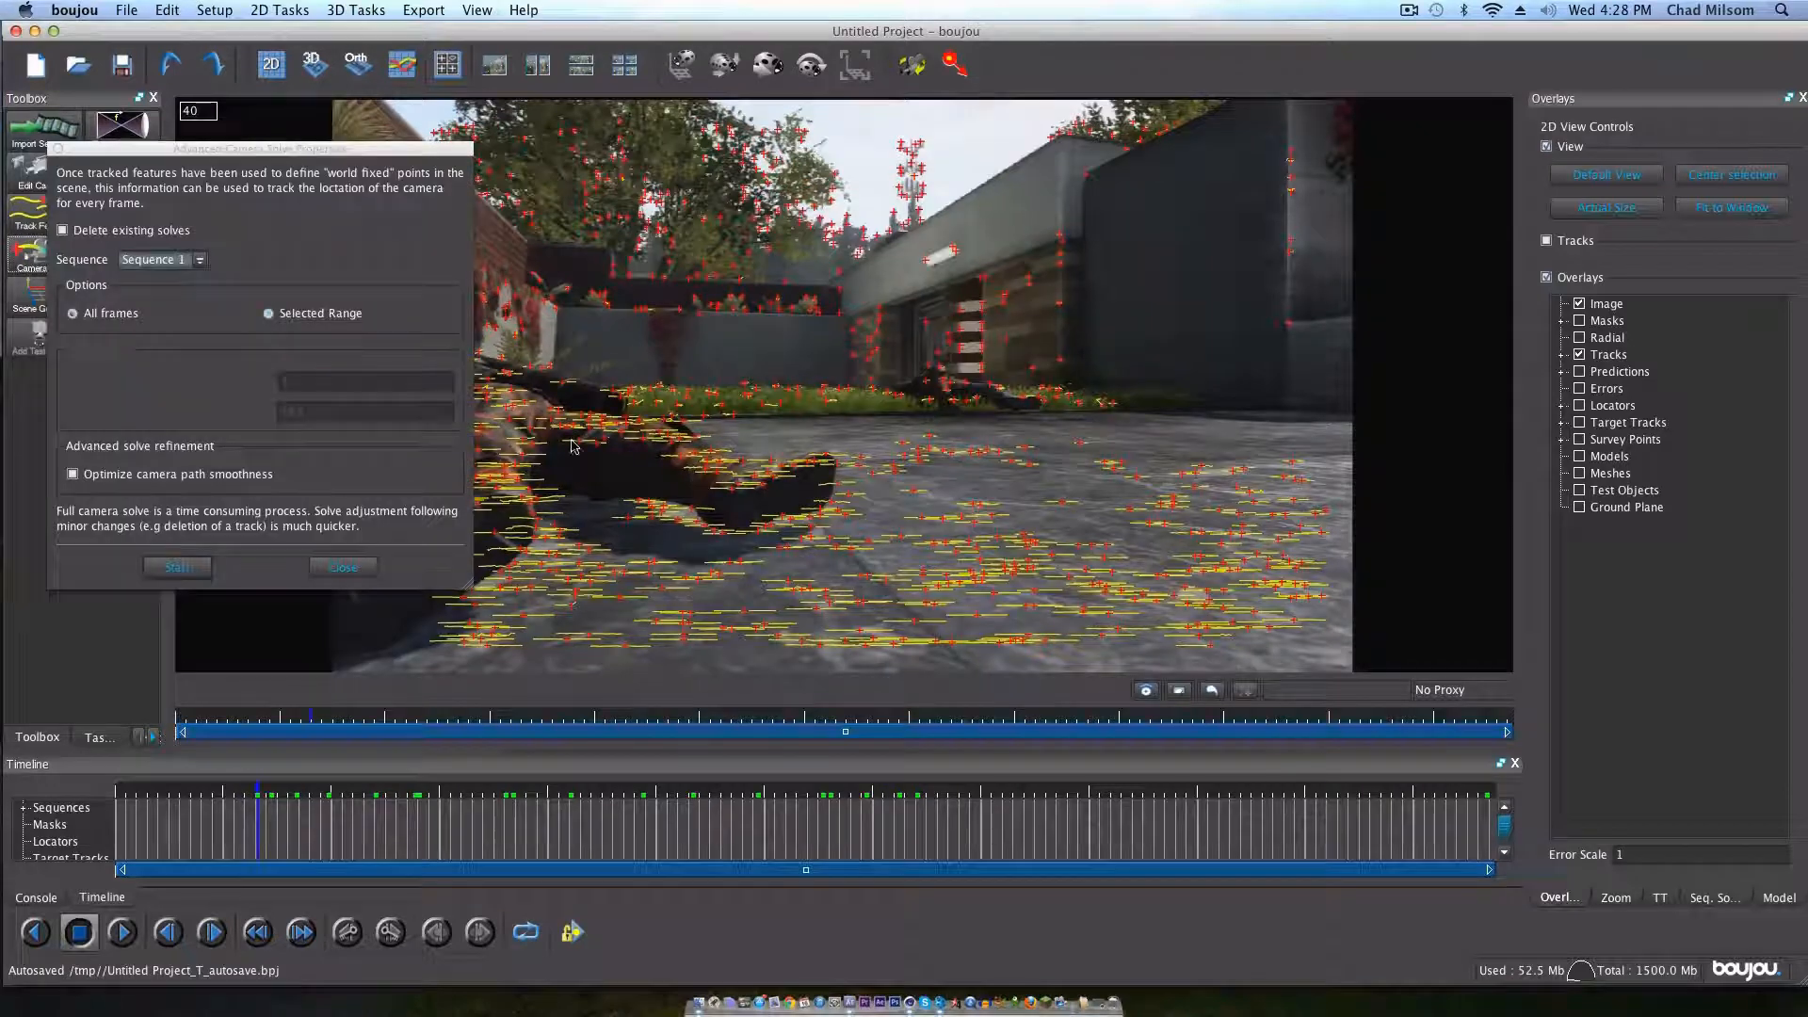
left_click(179, 569)
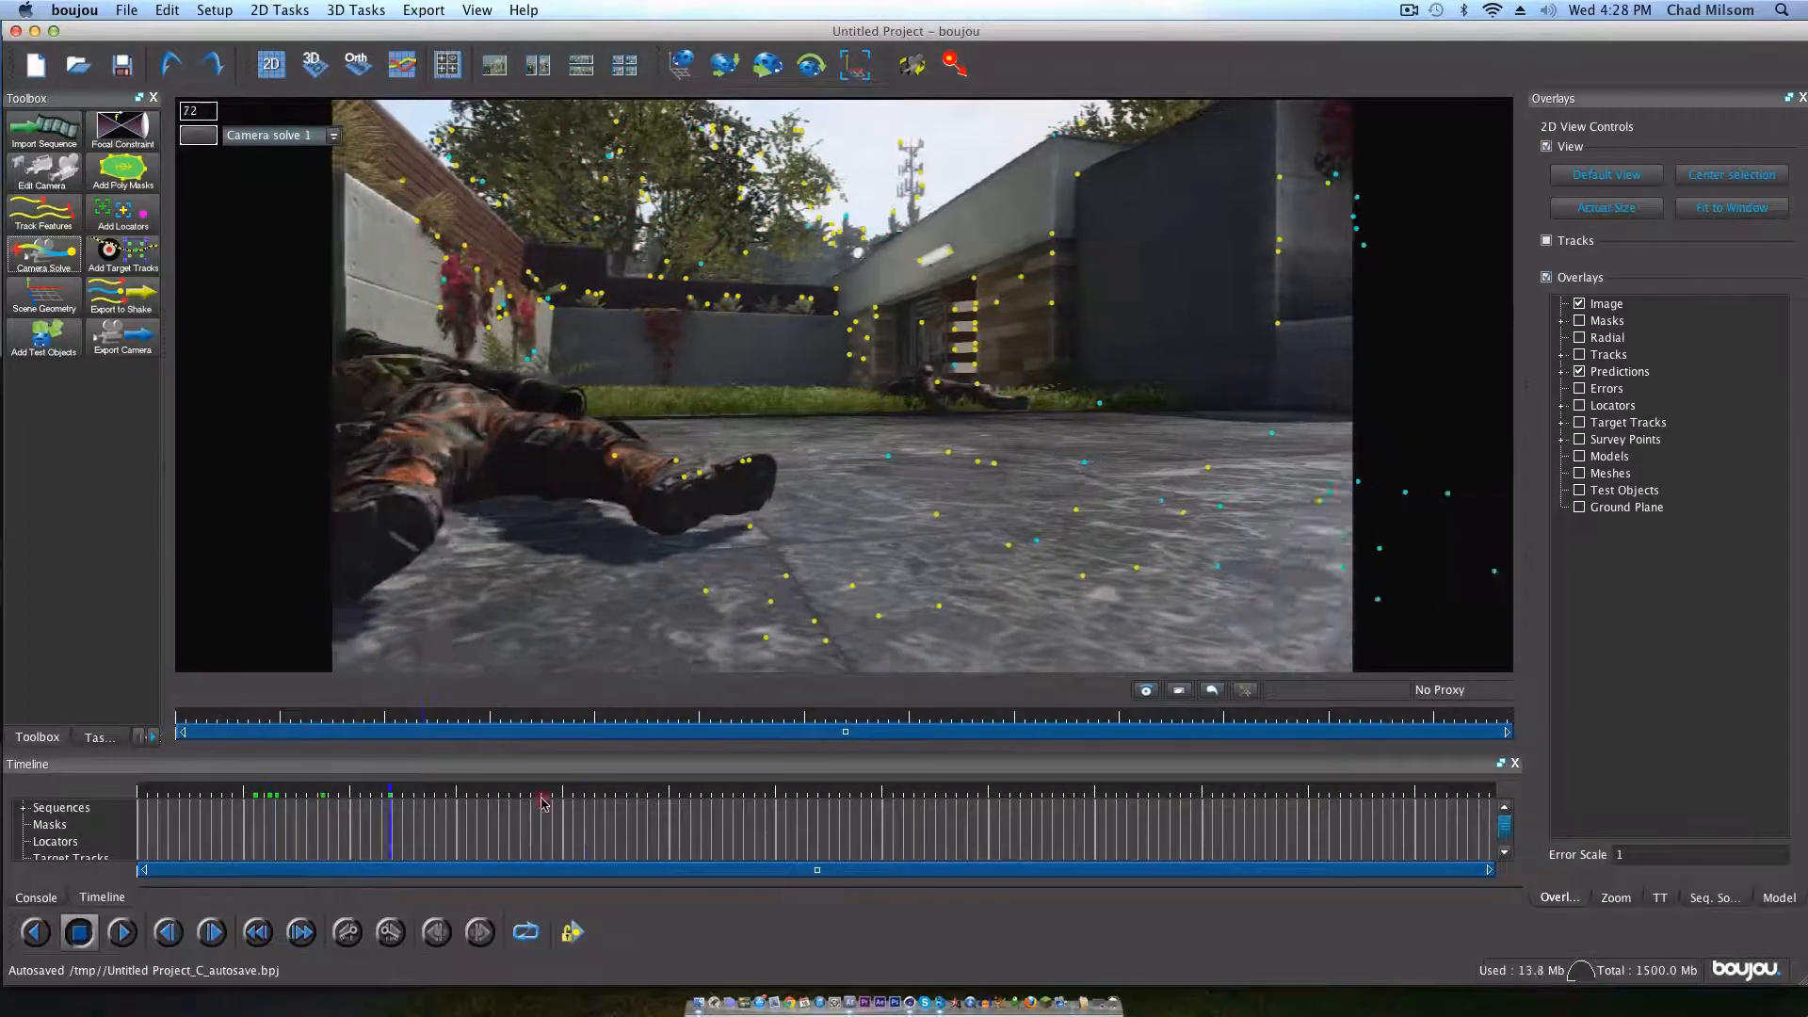
left_click_drag(381, 773, 671, 744)
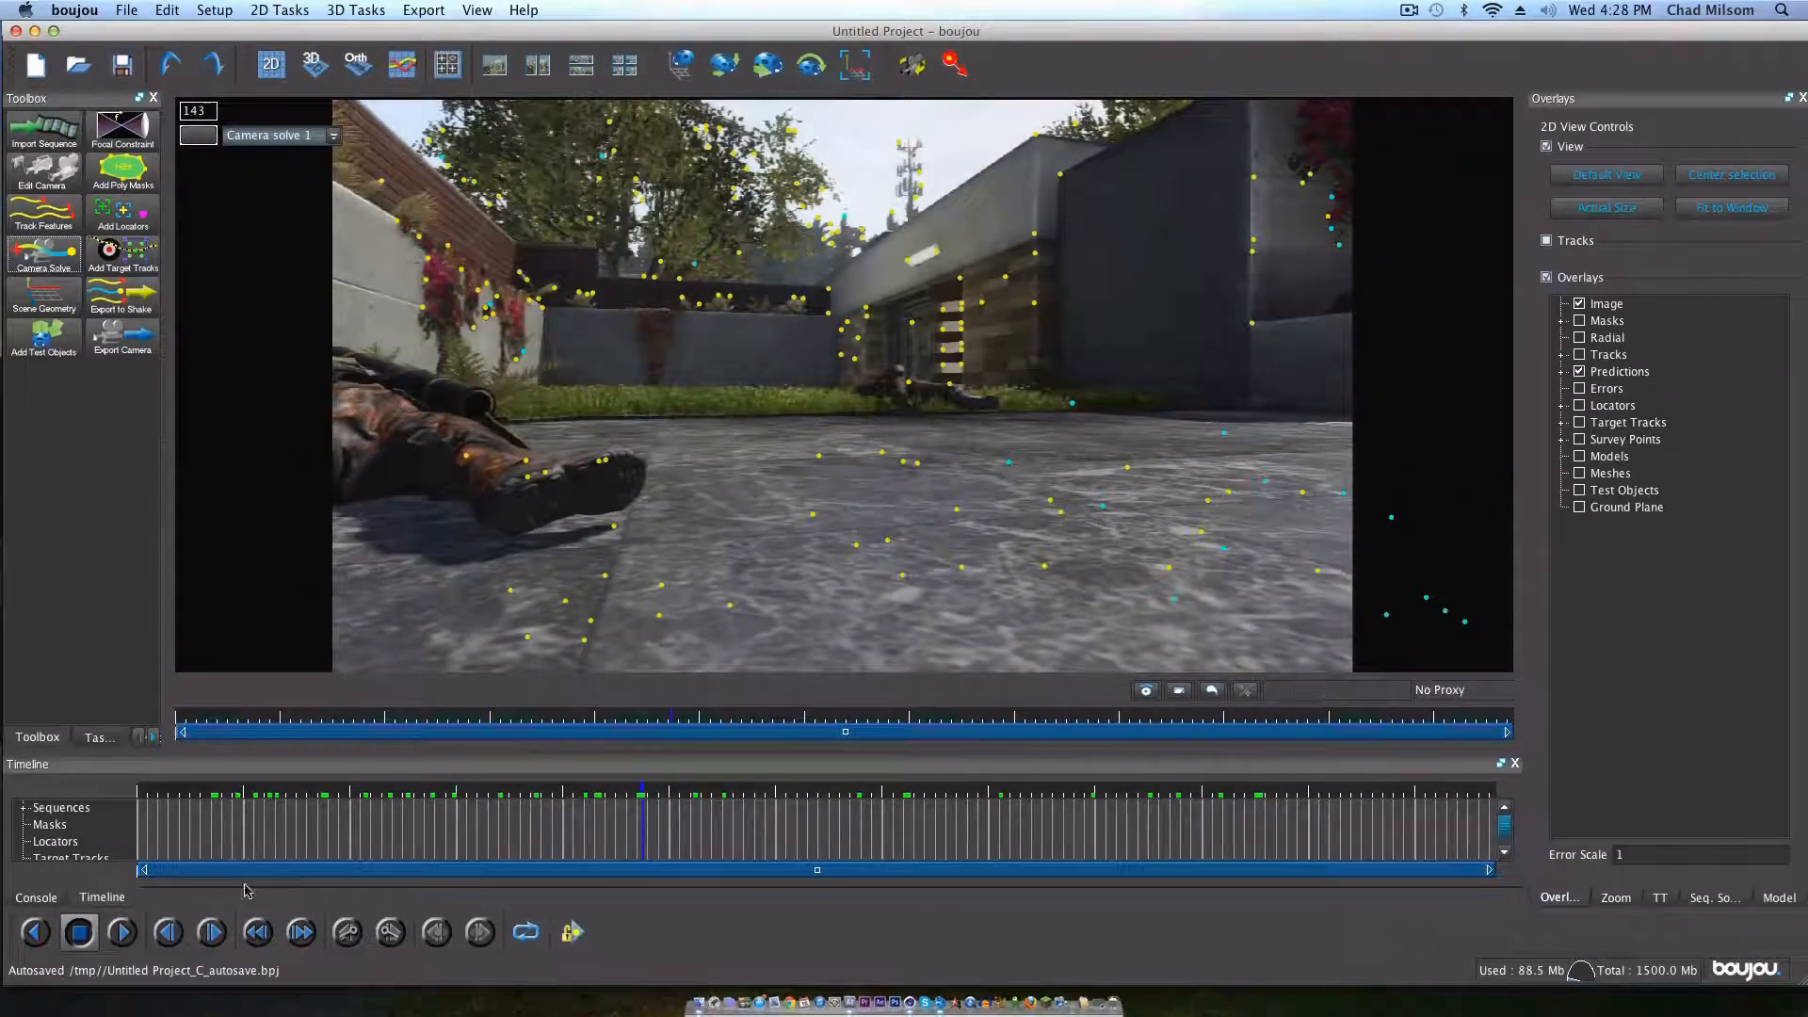
left_click_drag(346, 787, 489, 778)
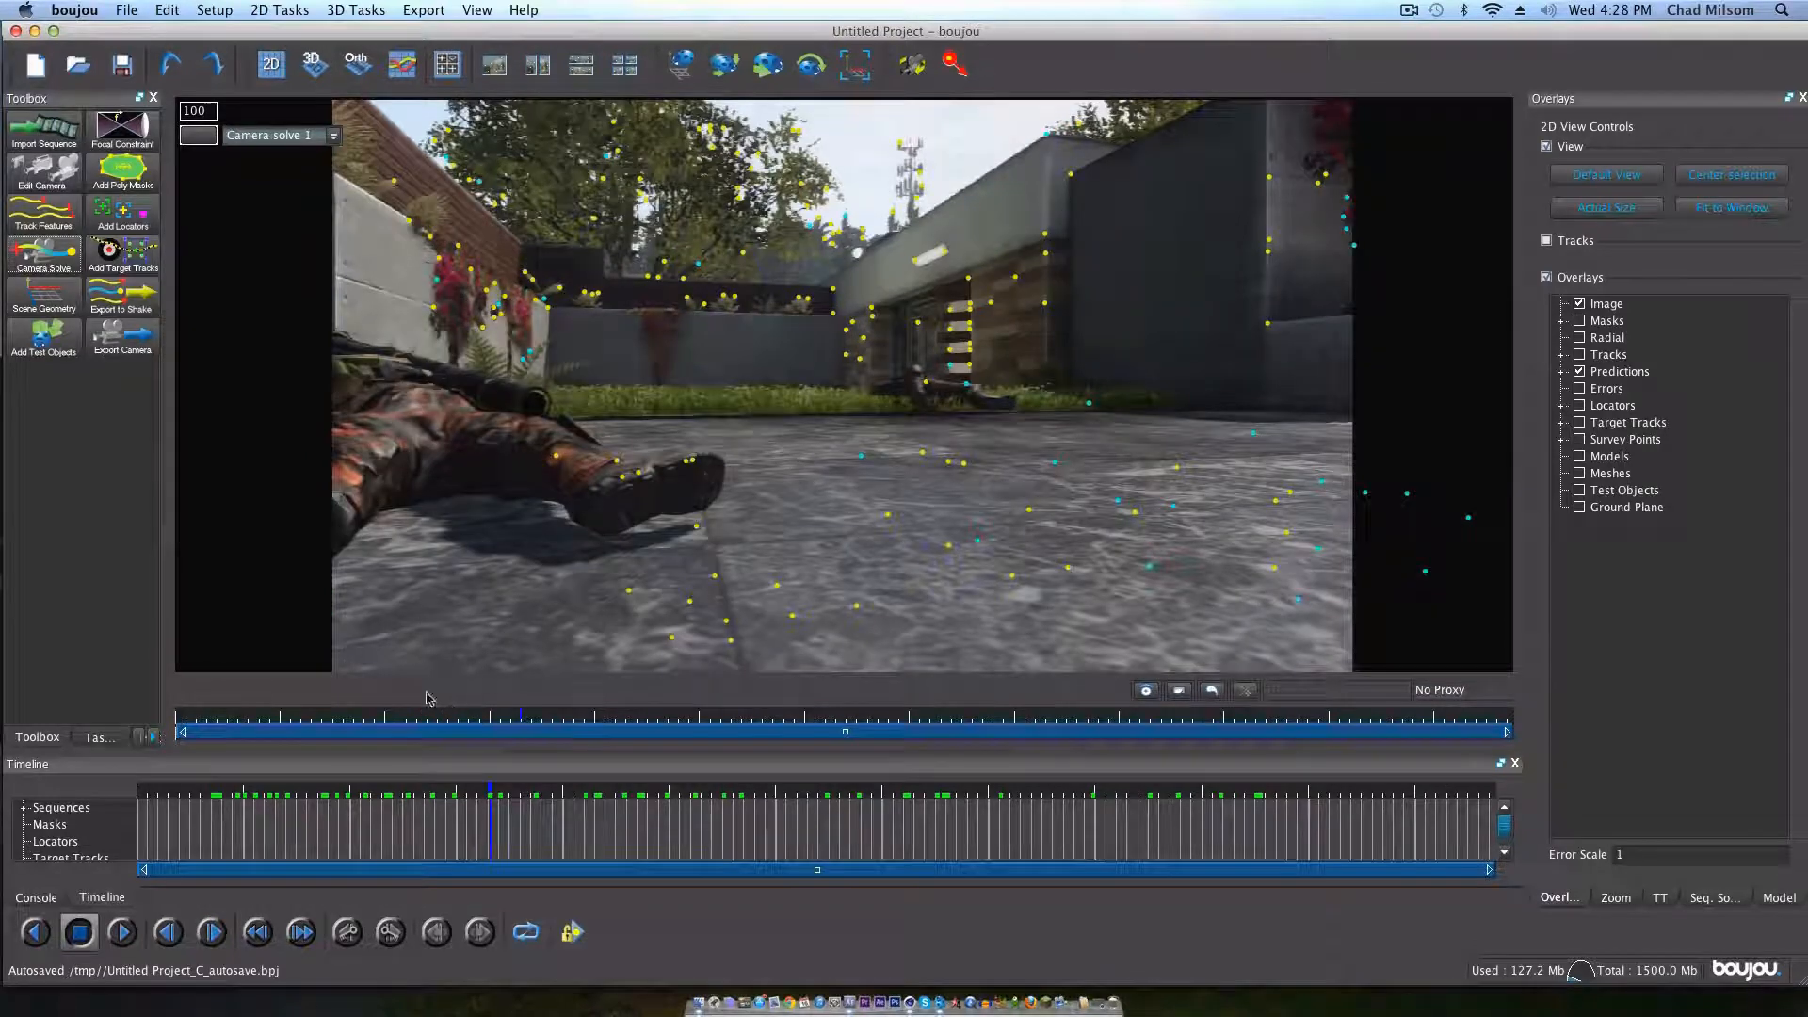
Step: Add a z-axis coordinate frame hint to the scene geometry and connect it to two ground points, one far and one near the camera
left_click(43, 298)
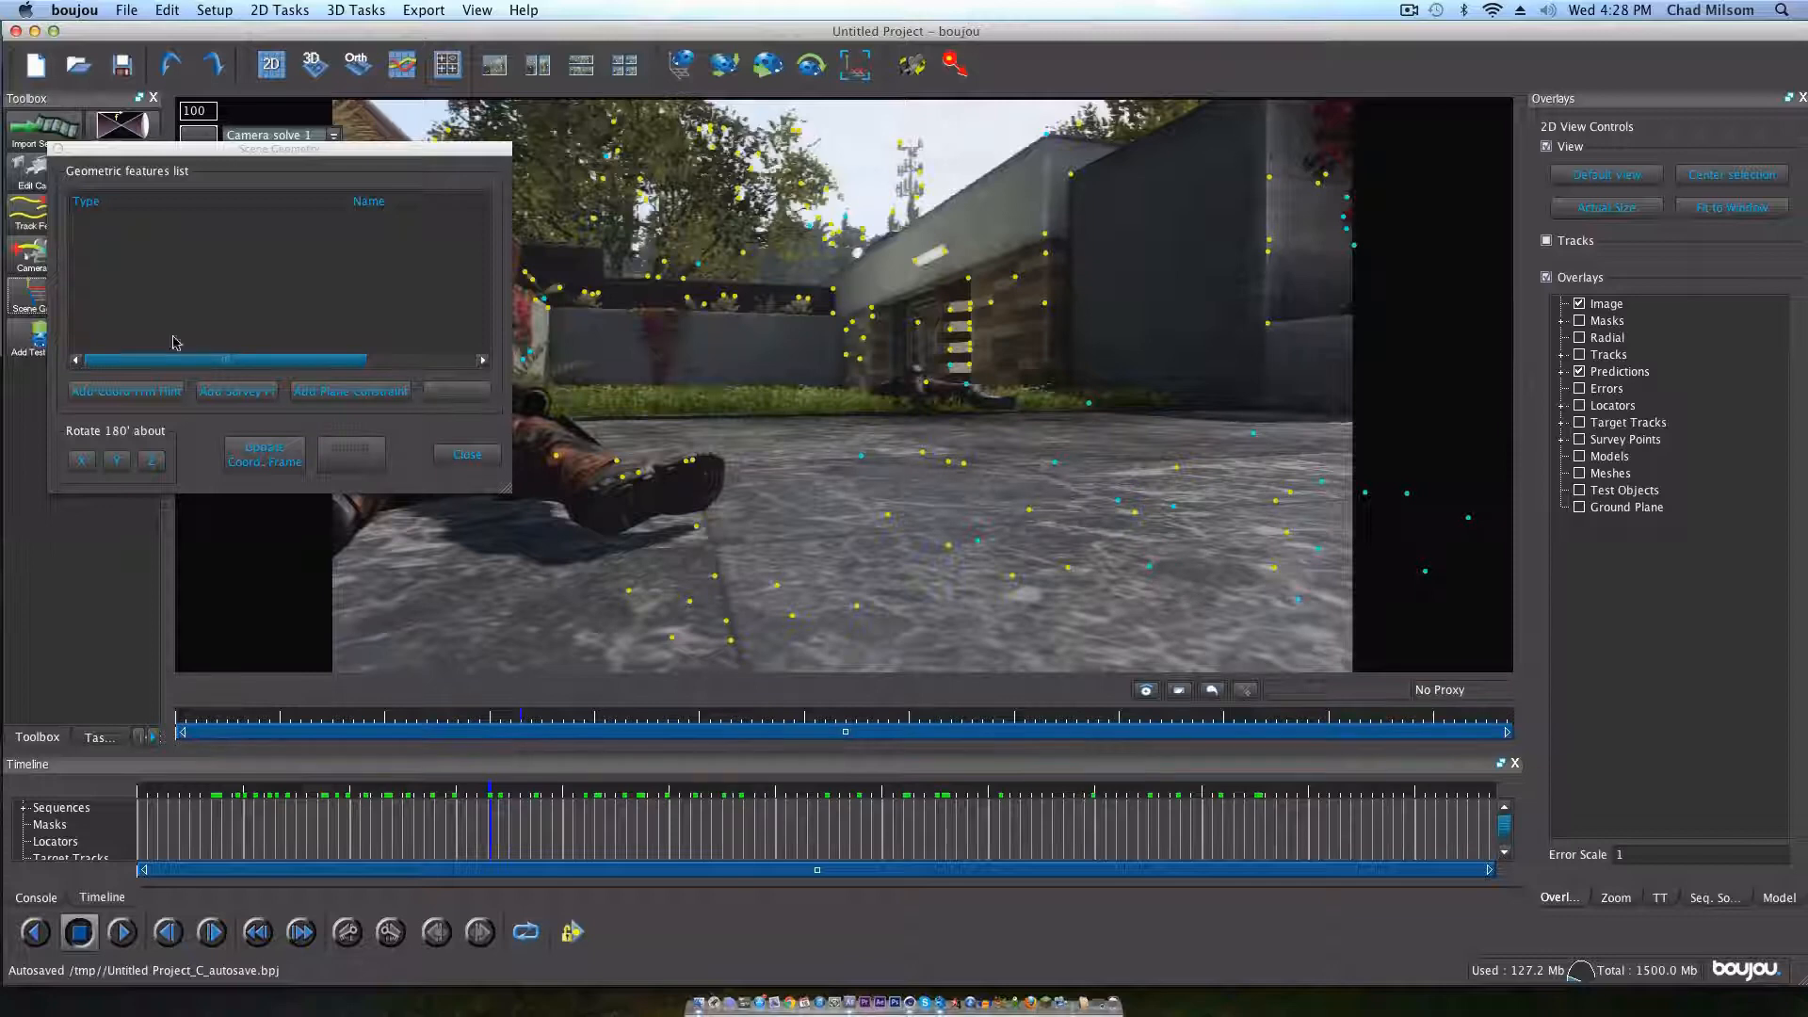
left_click(116, 395)
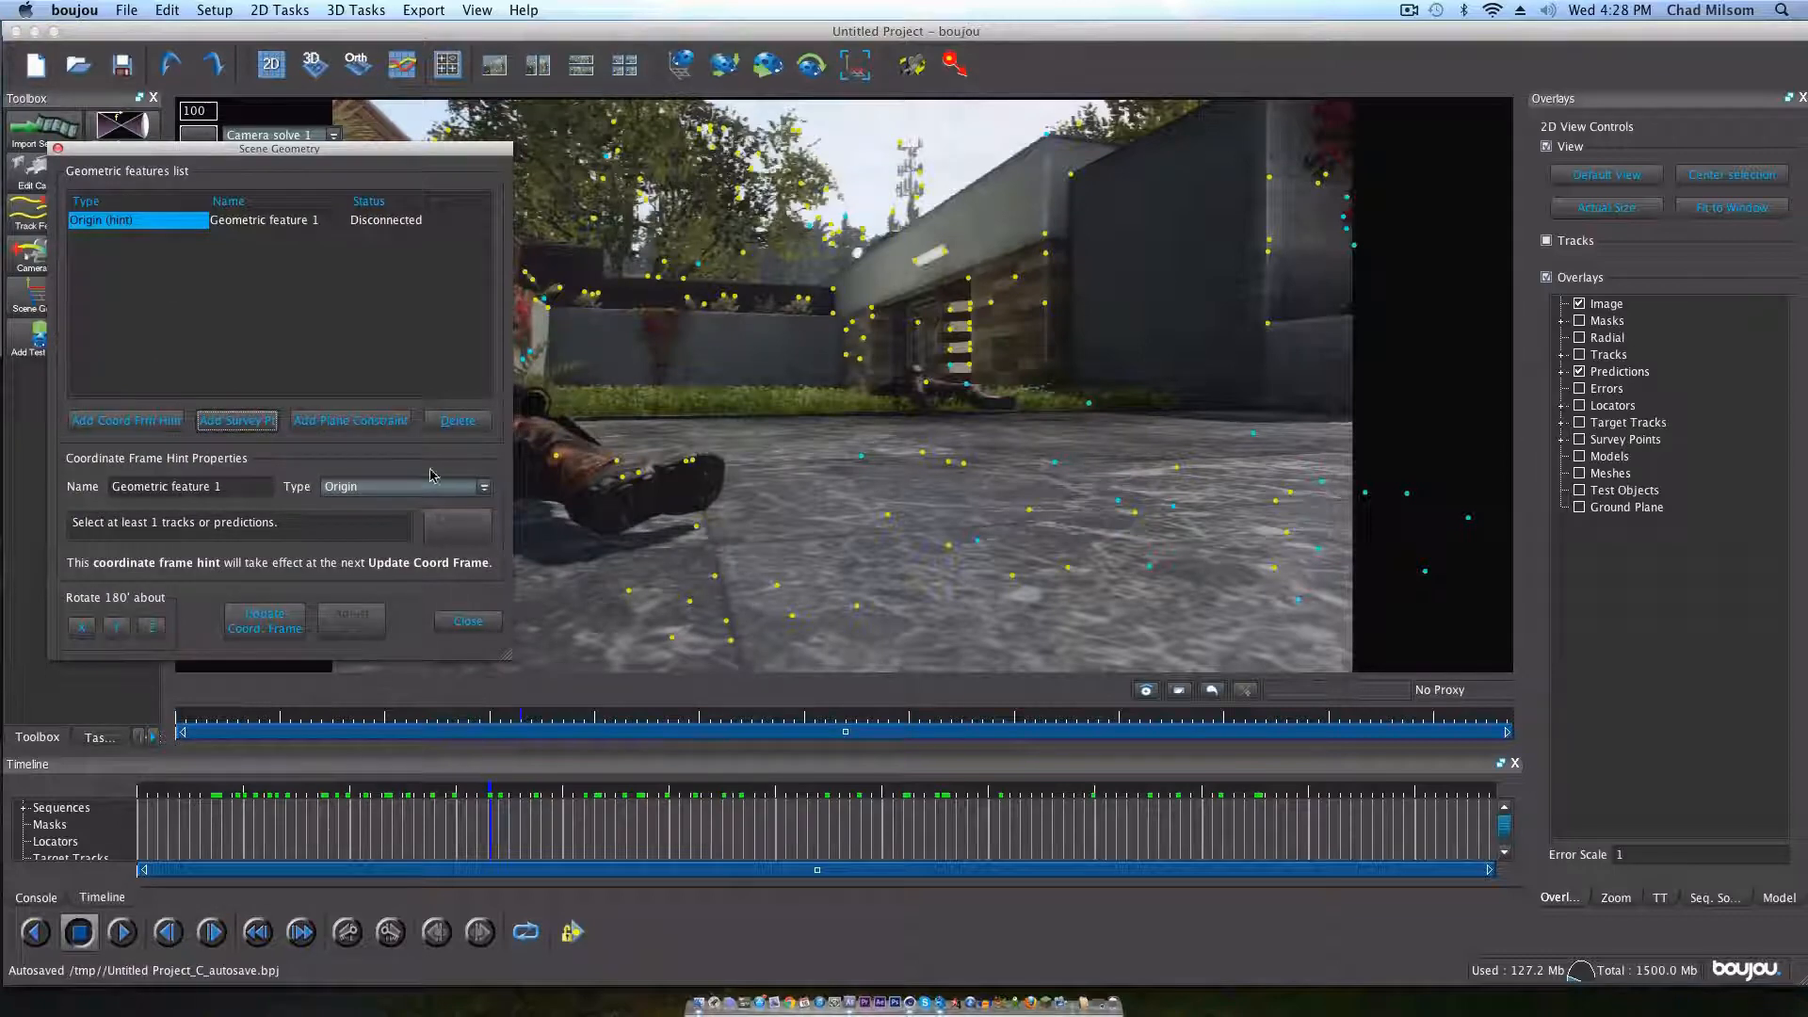
left_click(410, 495)
left_click(377, 552)
left_click(924, 458)
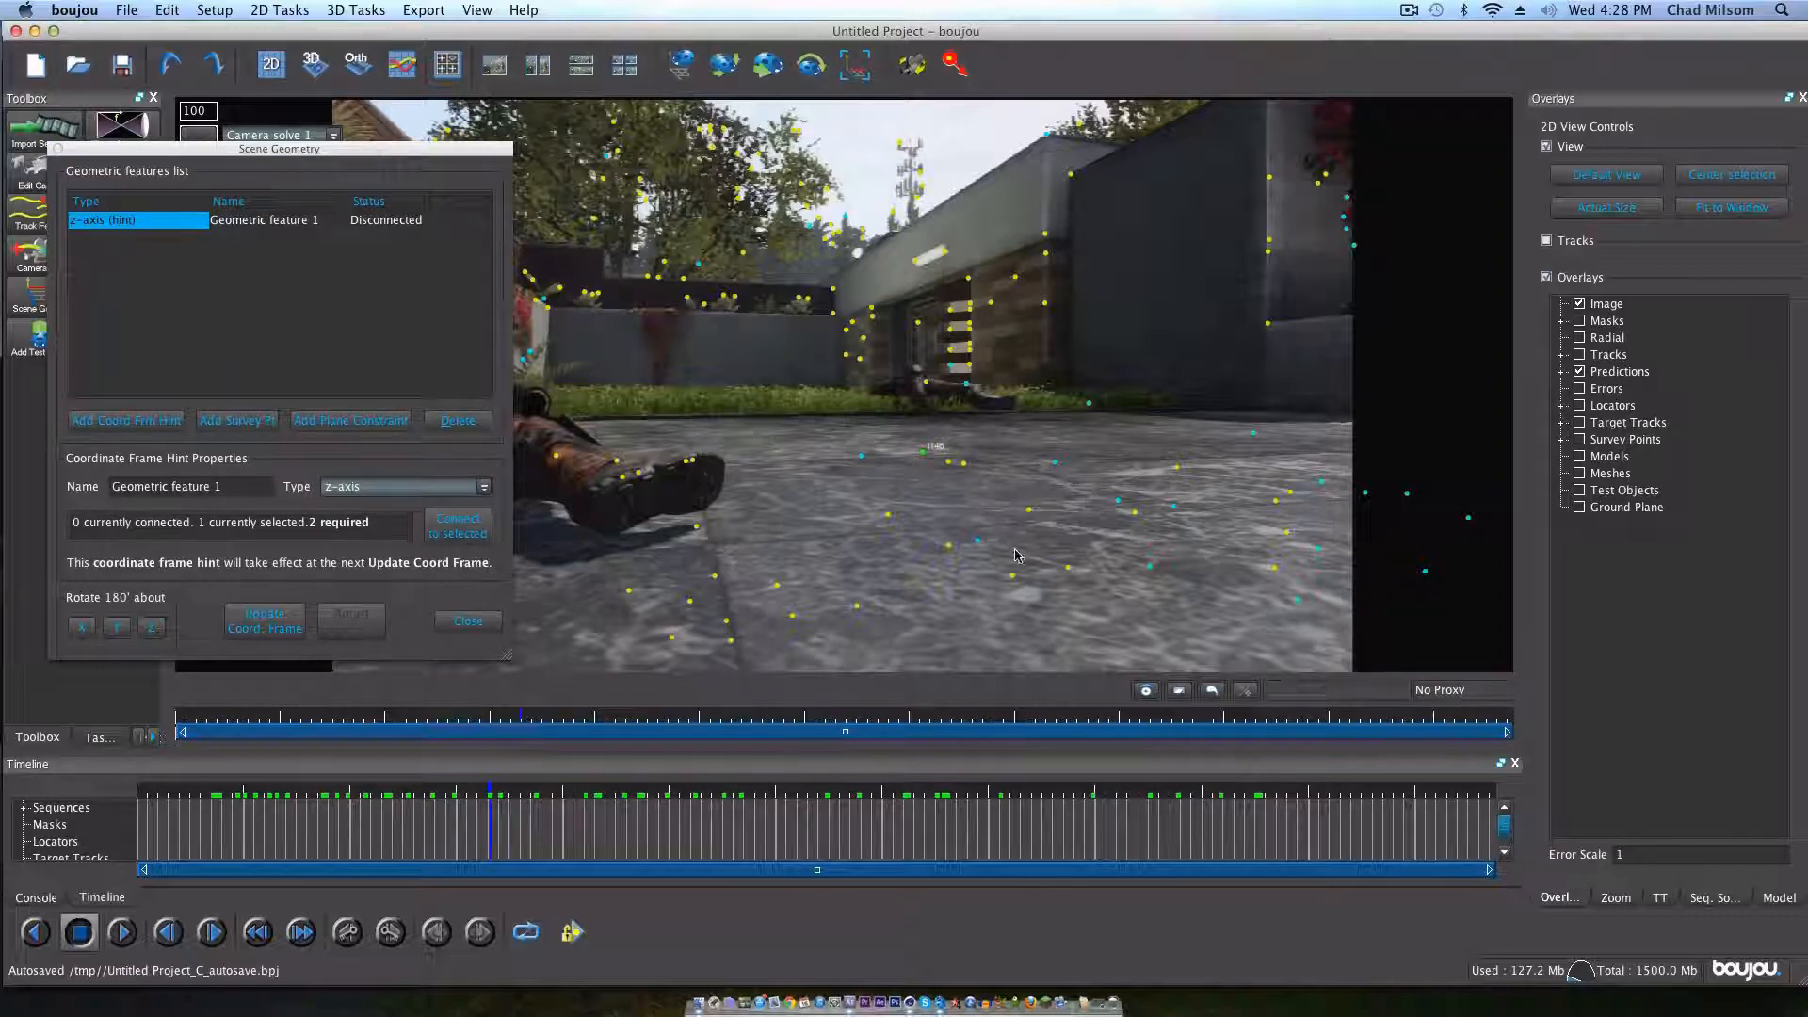
key("super")
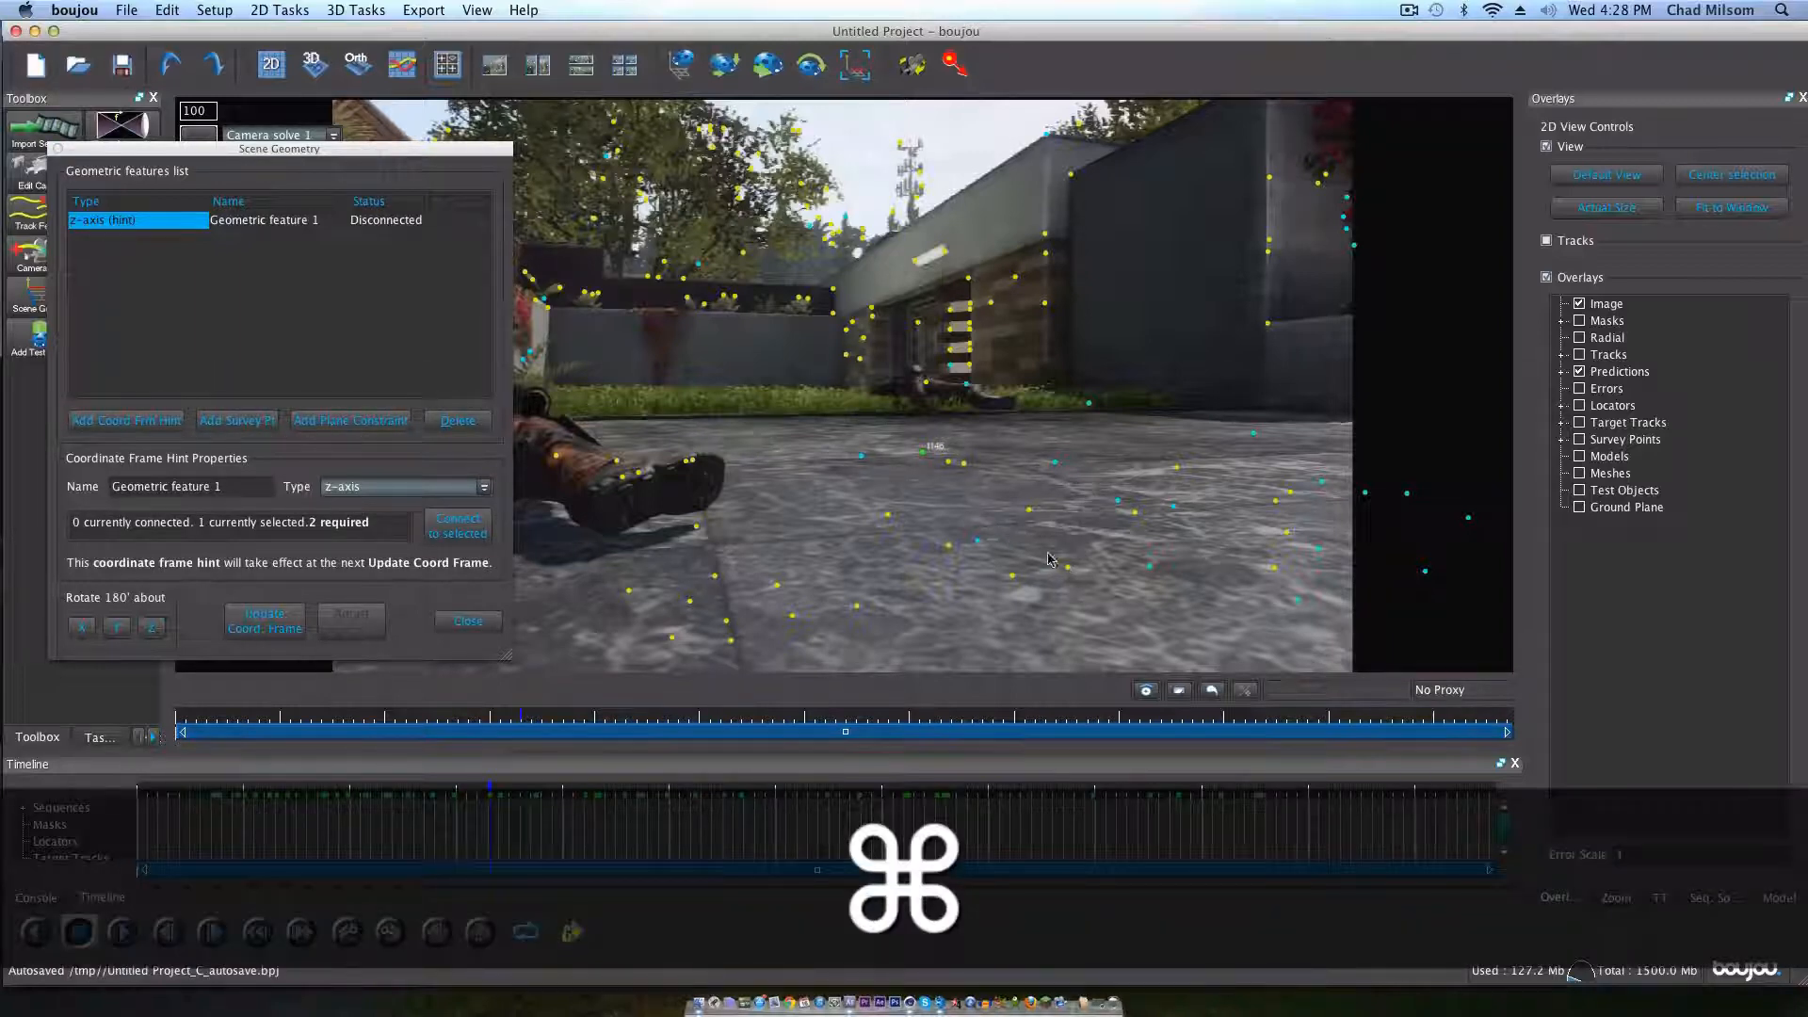
left_click(1069, 568, "super")
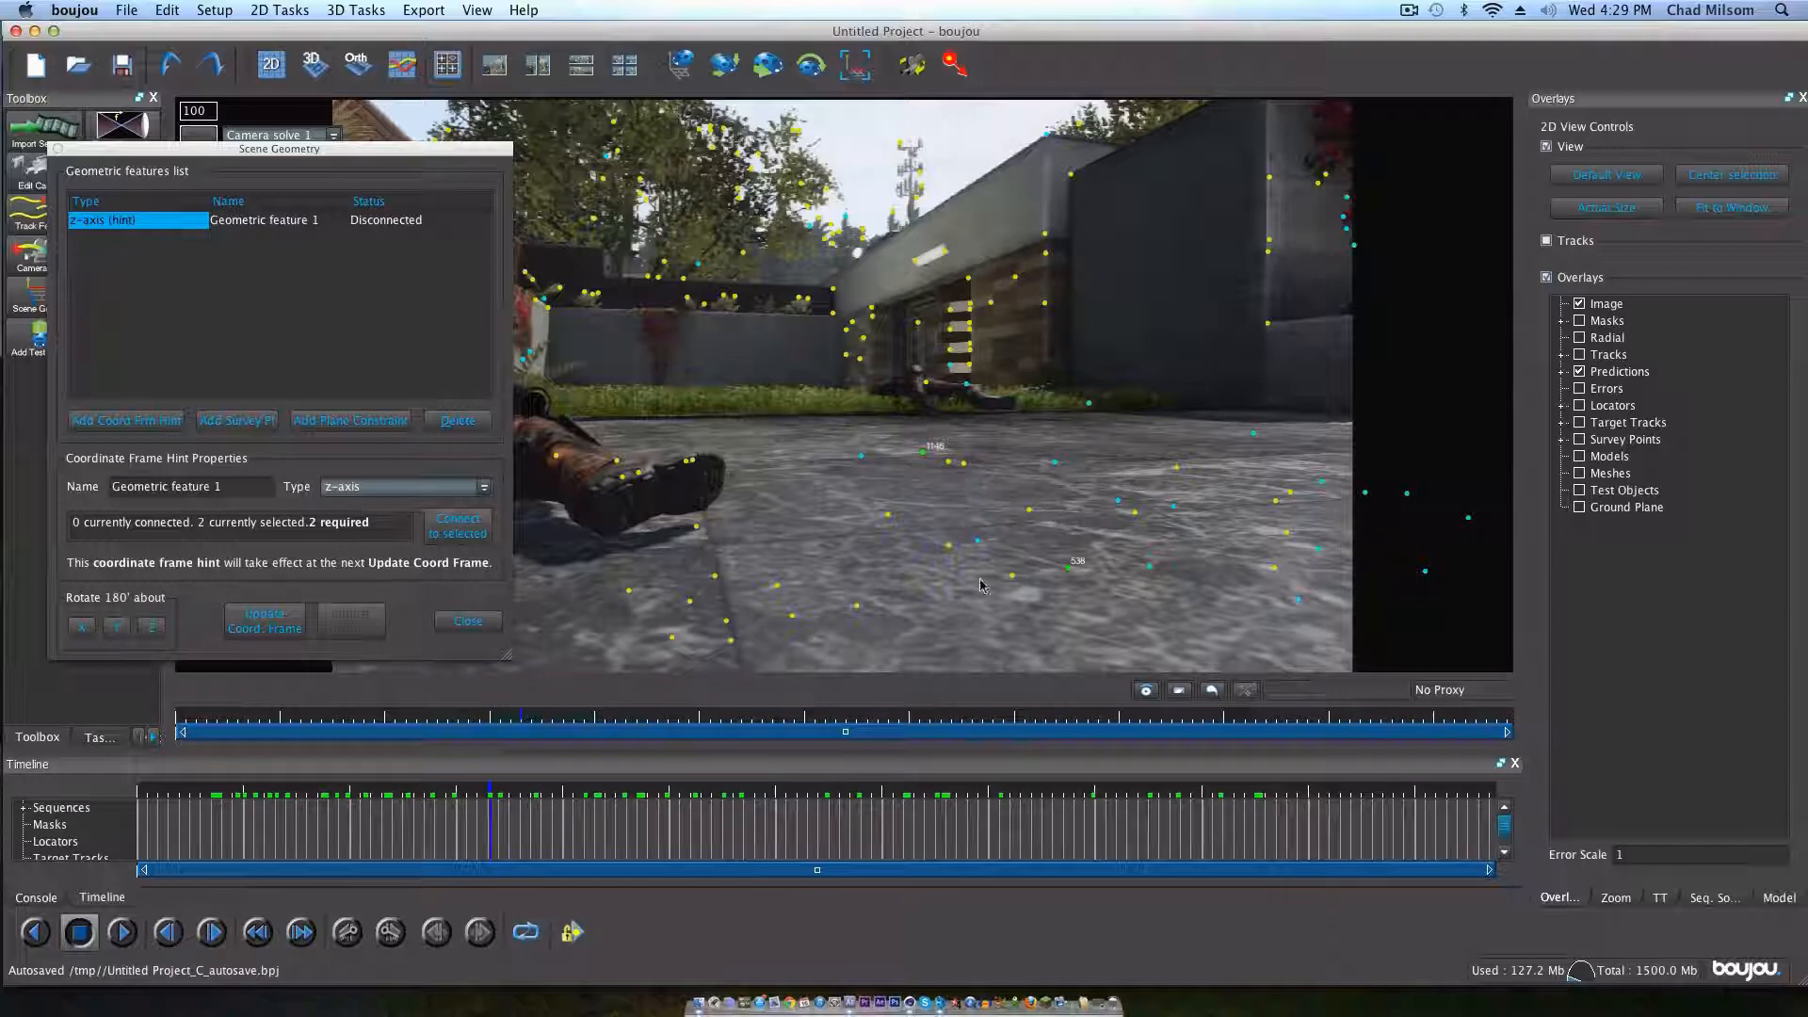
left_click(448, 530)
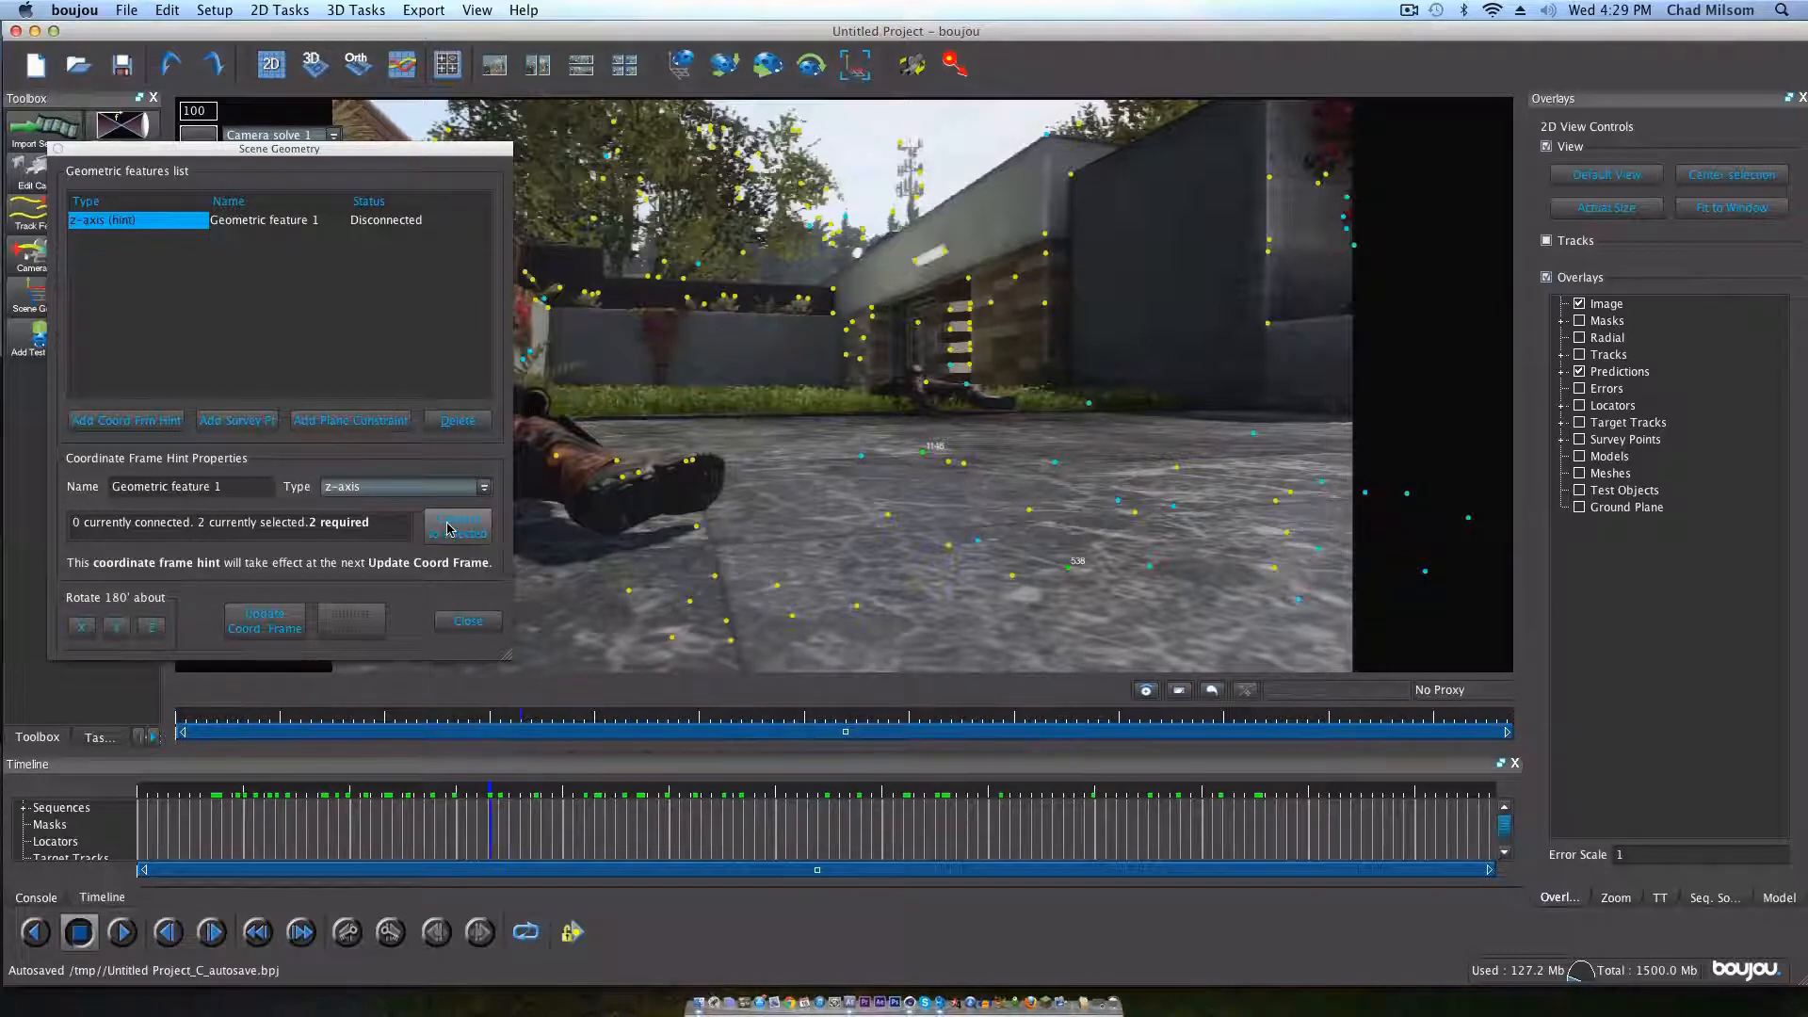
left_click(451, 529)
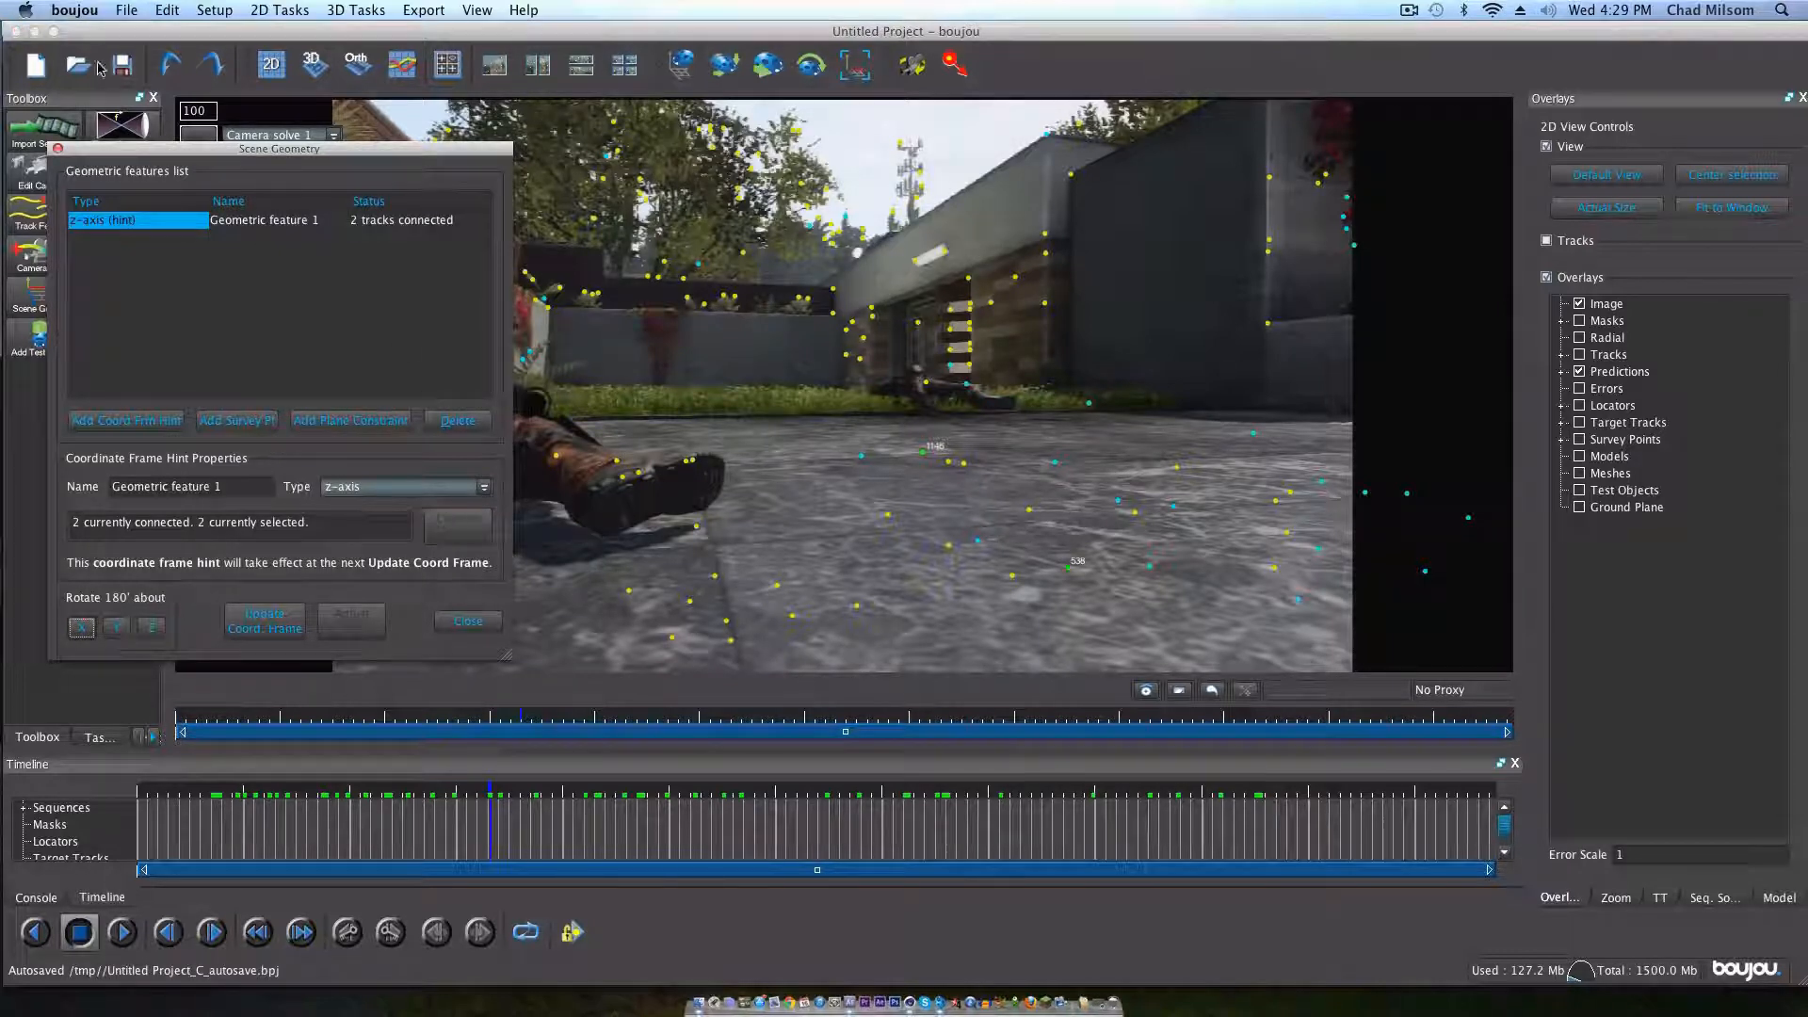
Step: Add an x-axis coordinate frame hint and connect it to two ground points running across the view, tracks 326 and 307
left_click(126, 420)
left_click(484, 487)
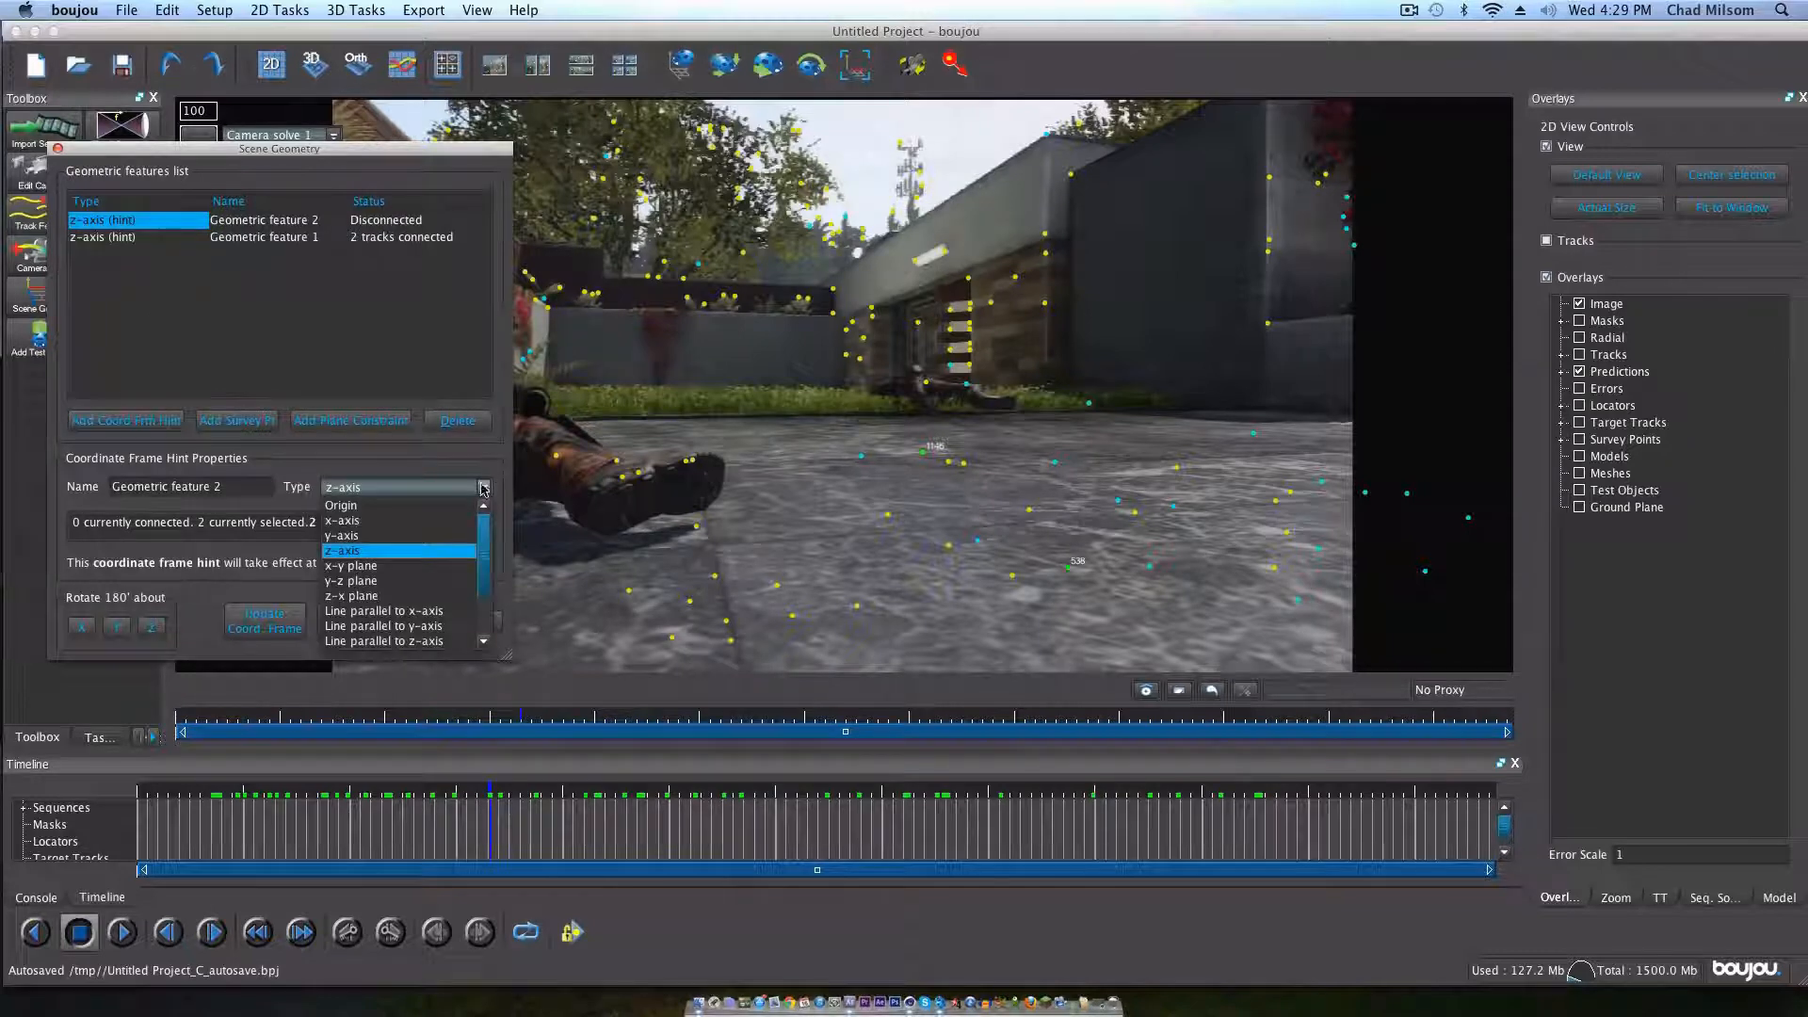
left_click(446, 524)
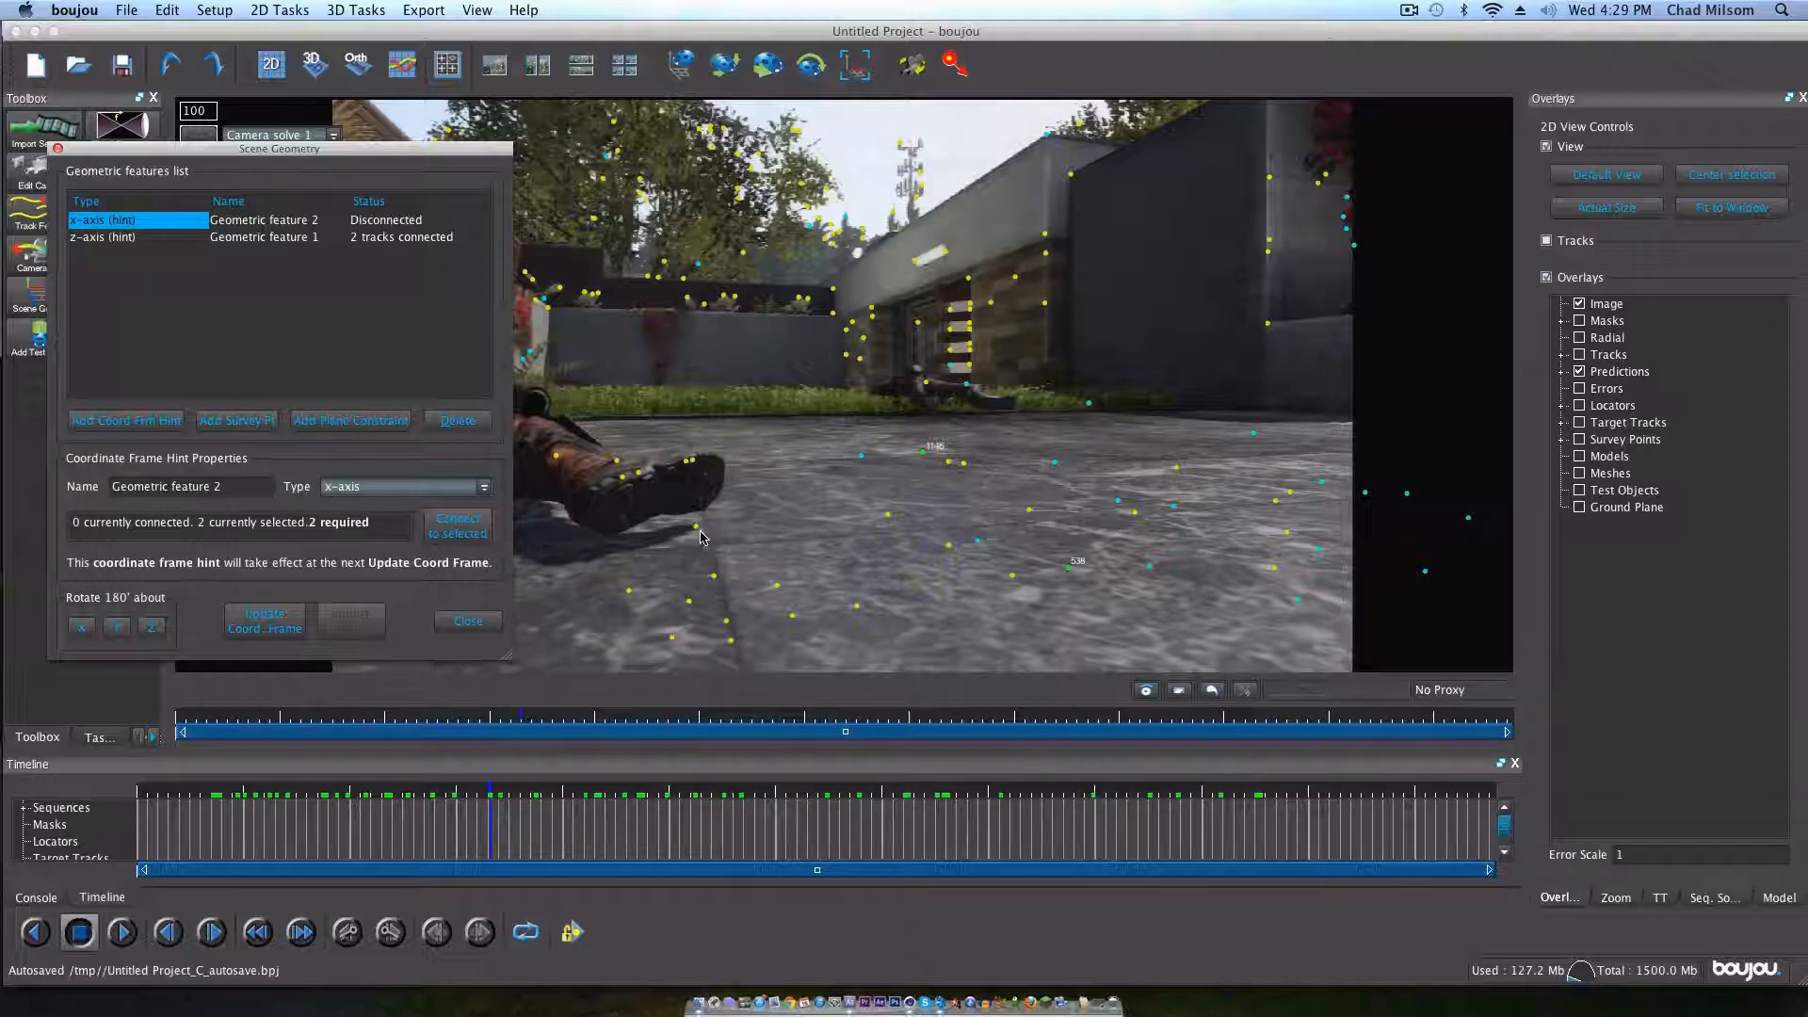
left_click(892, 518)
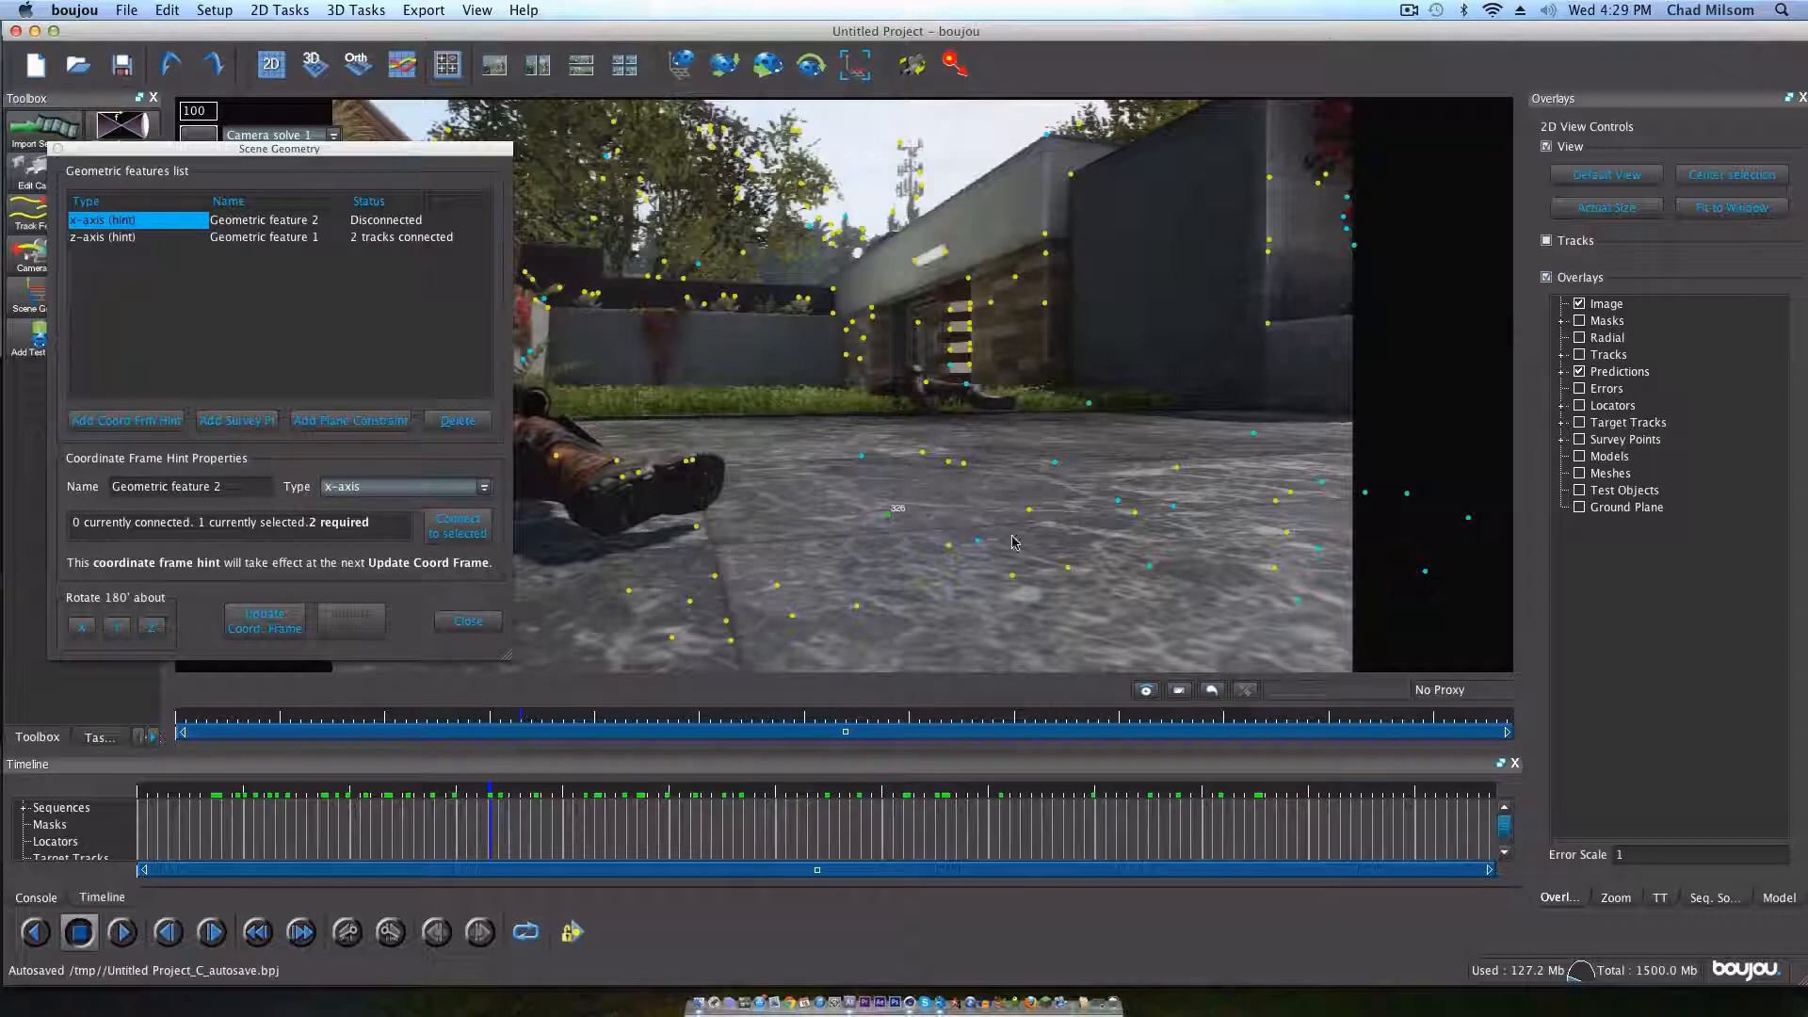
key("super")
left_click(1135, 513, "super")
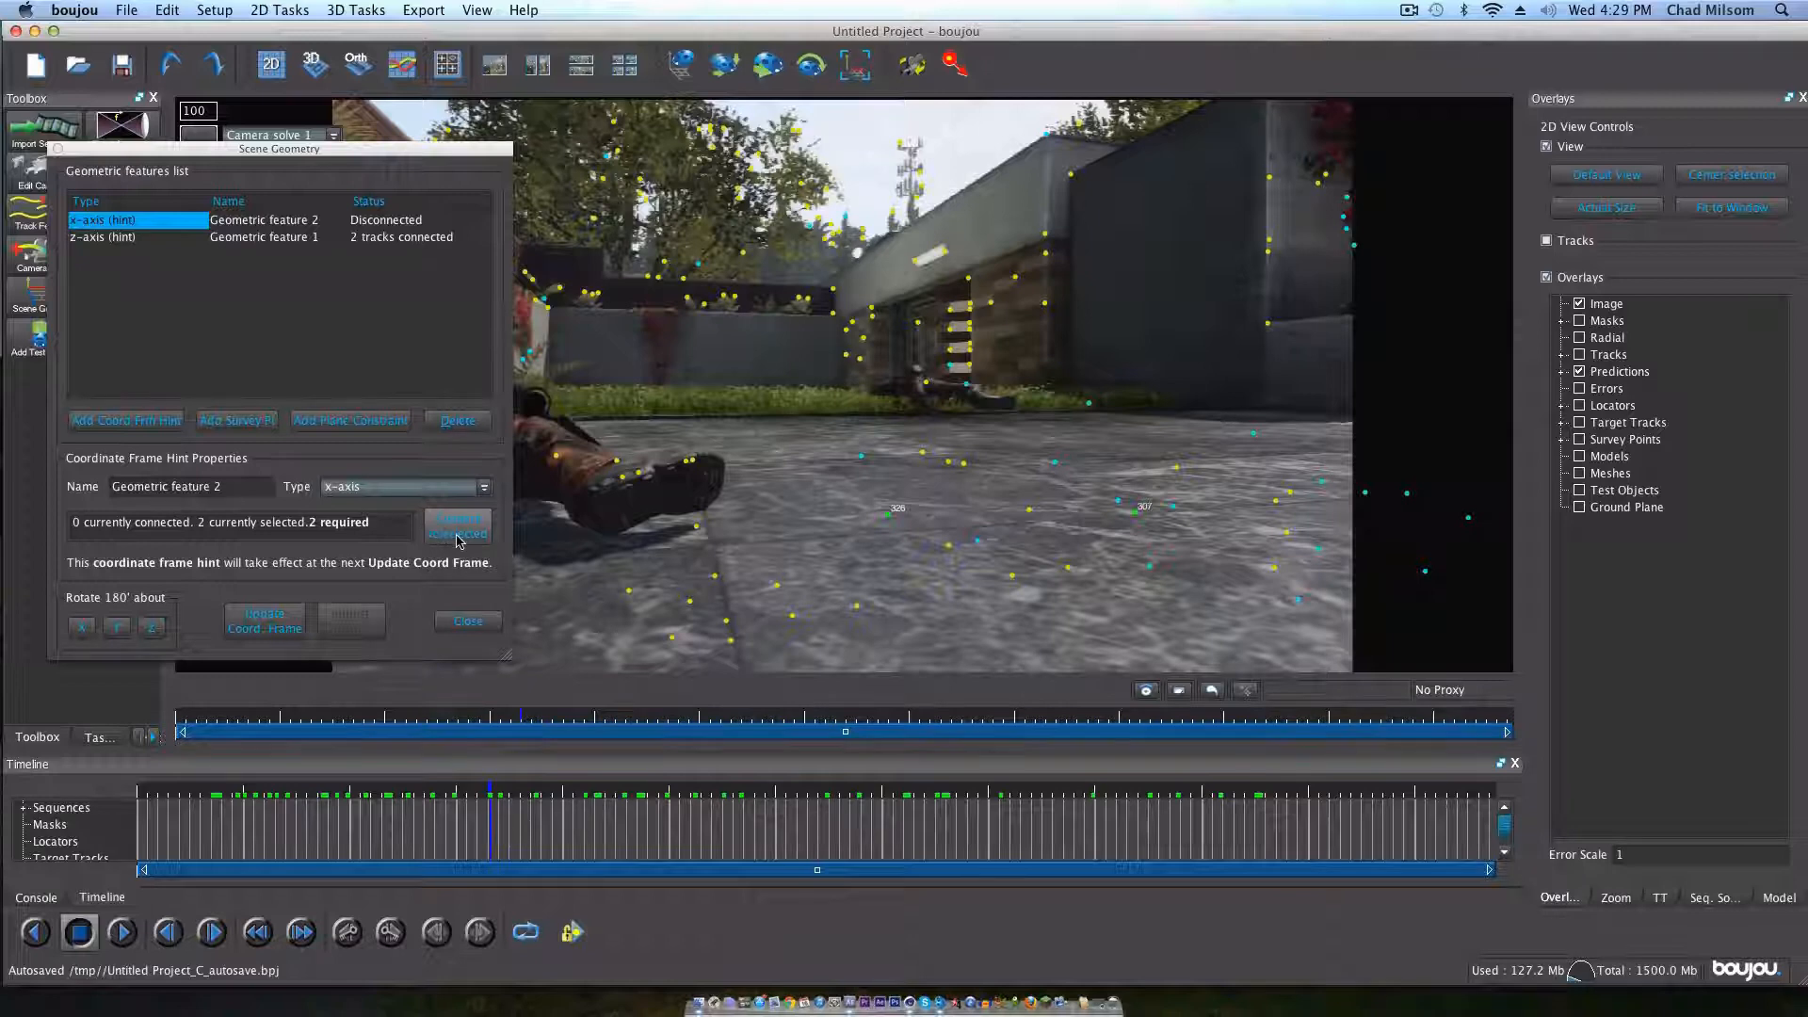
left_click(458, 537)
Step: Add an Origin coordinate frame hint and connect it to the ground point between the two x-axis points
left_click(132, 422)
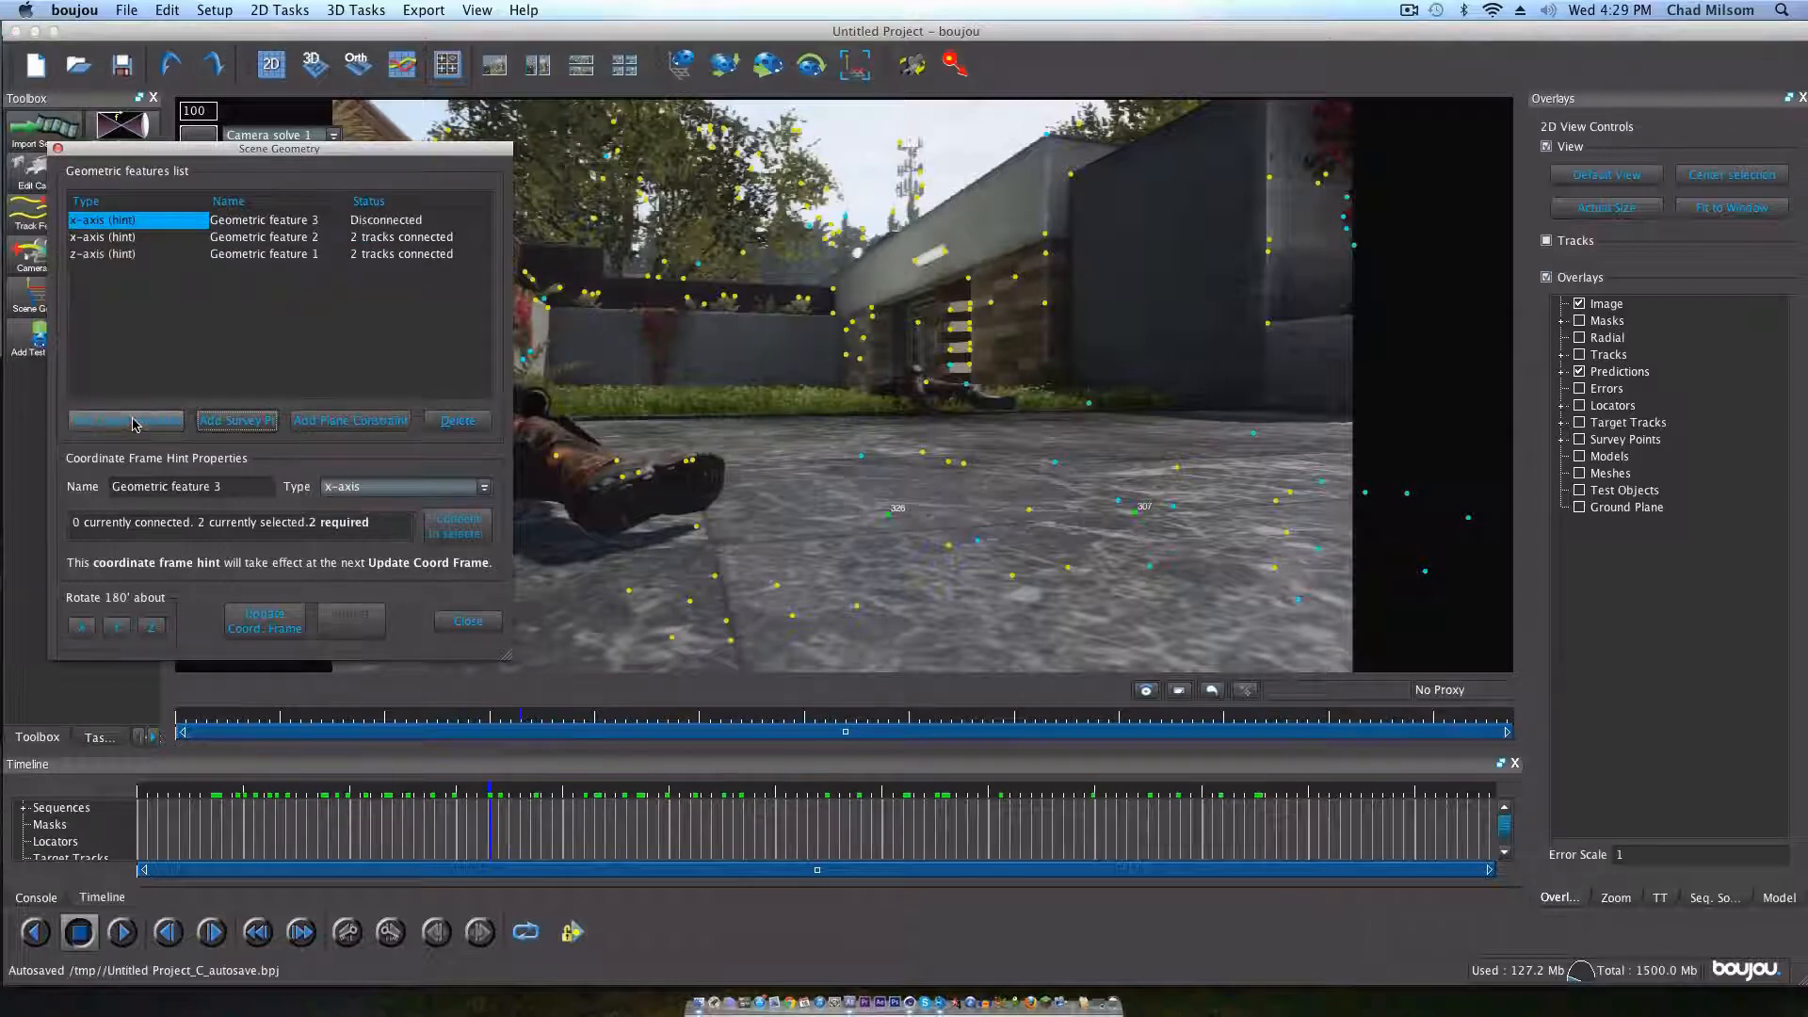
left_click(400, 487)
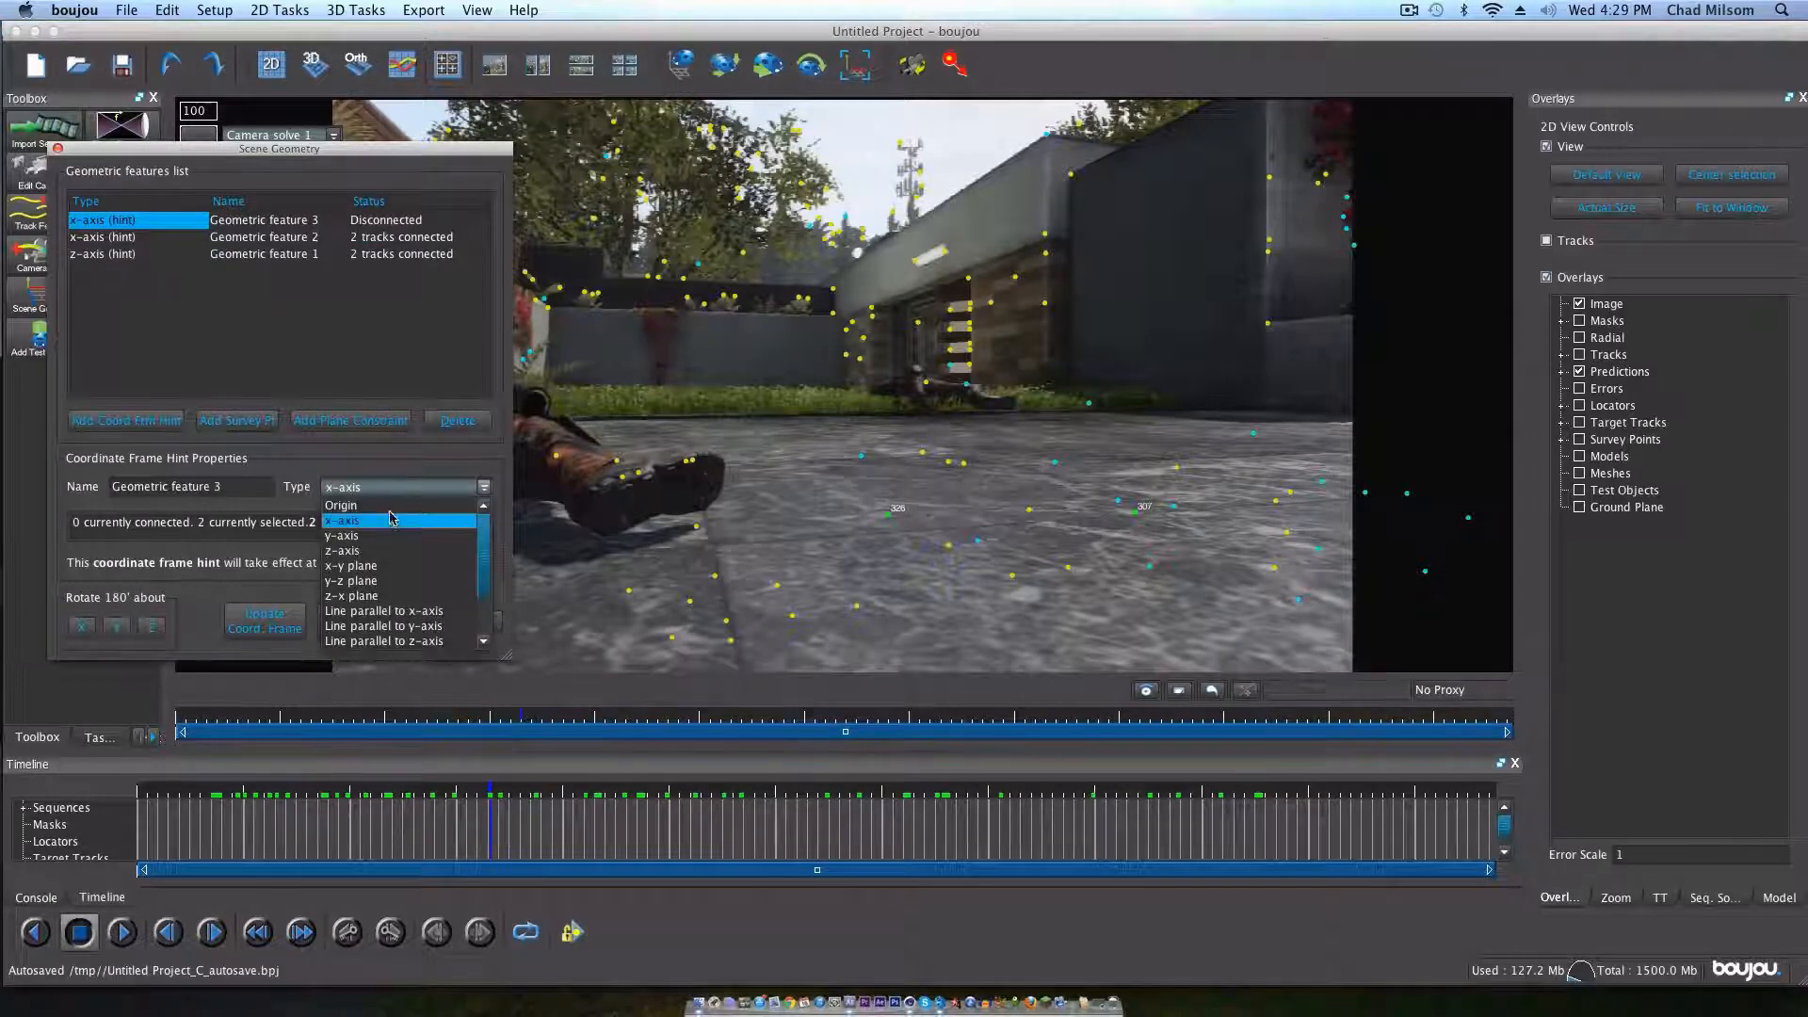
left_click(376, 506)
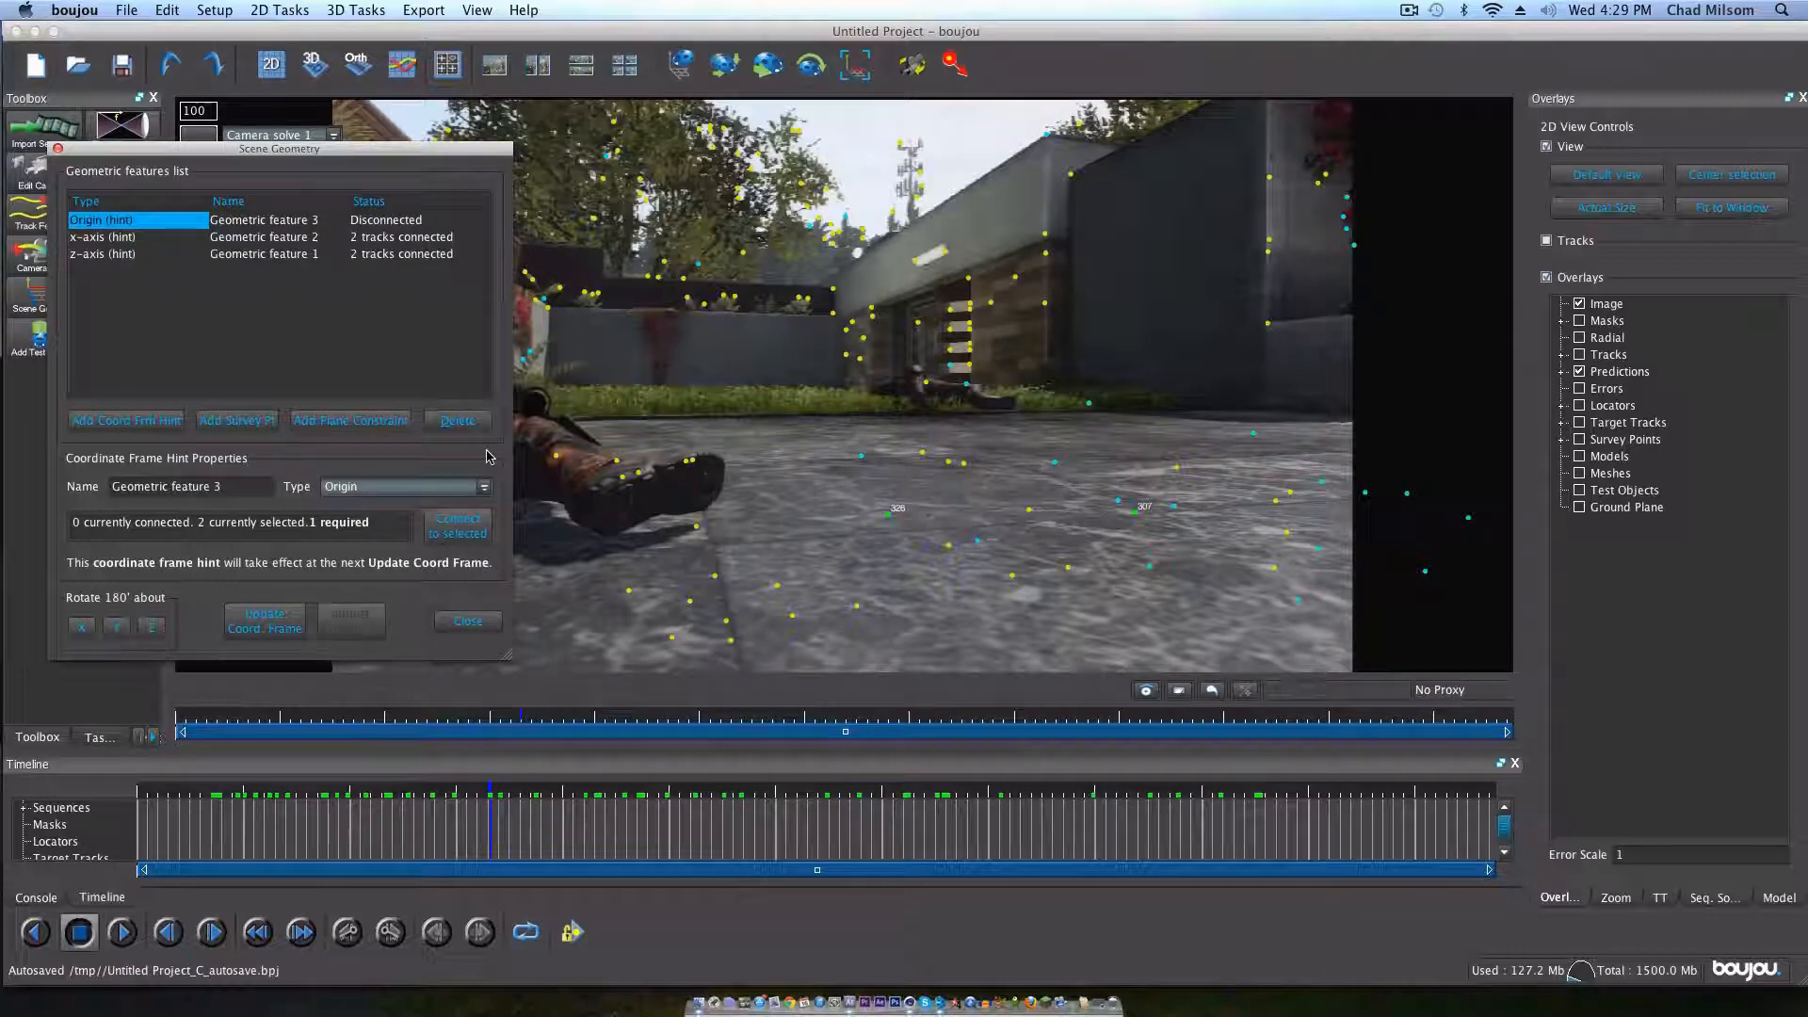
left_click(1030, 512)
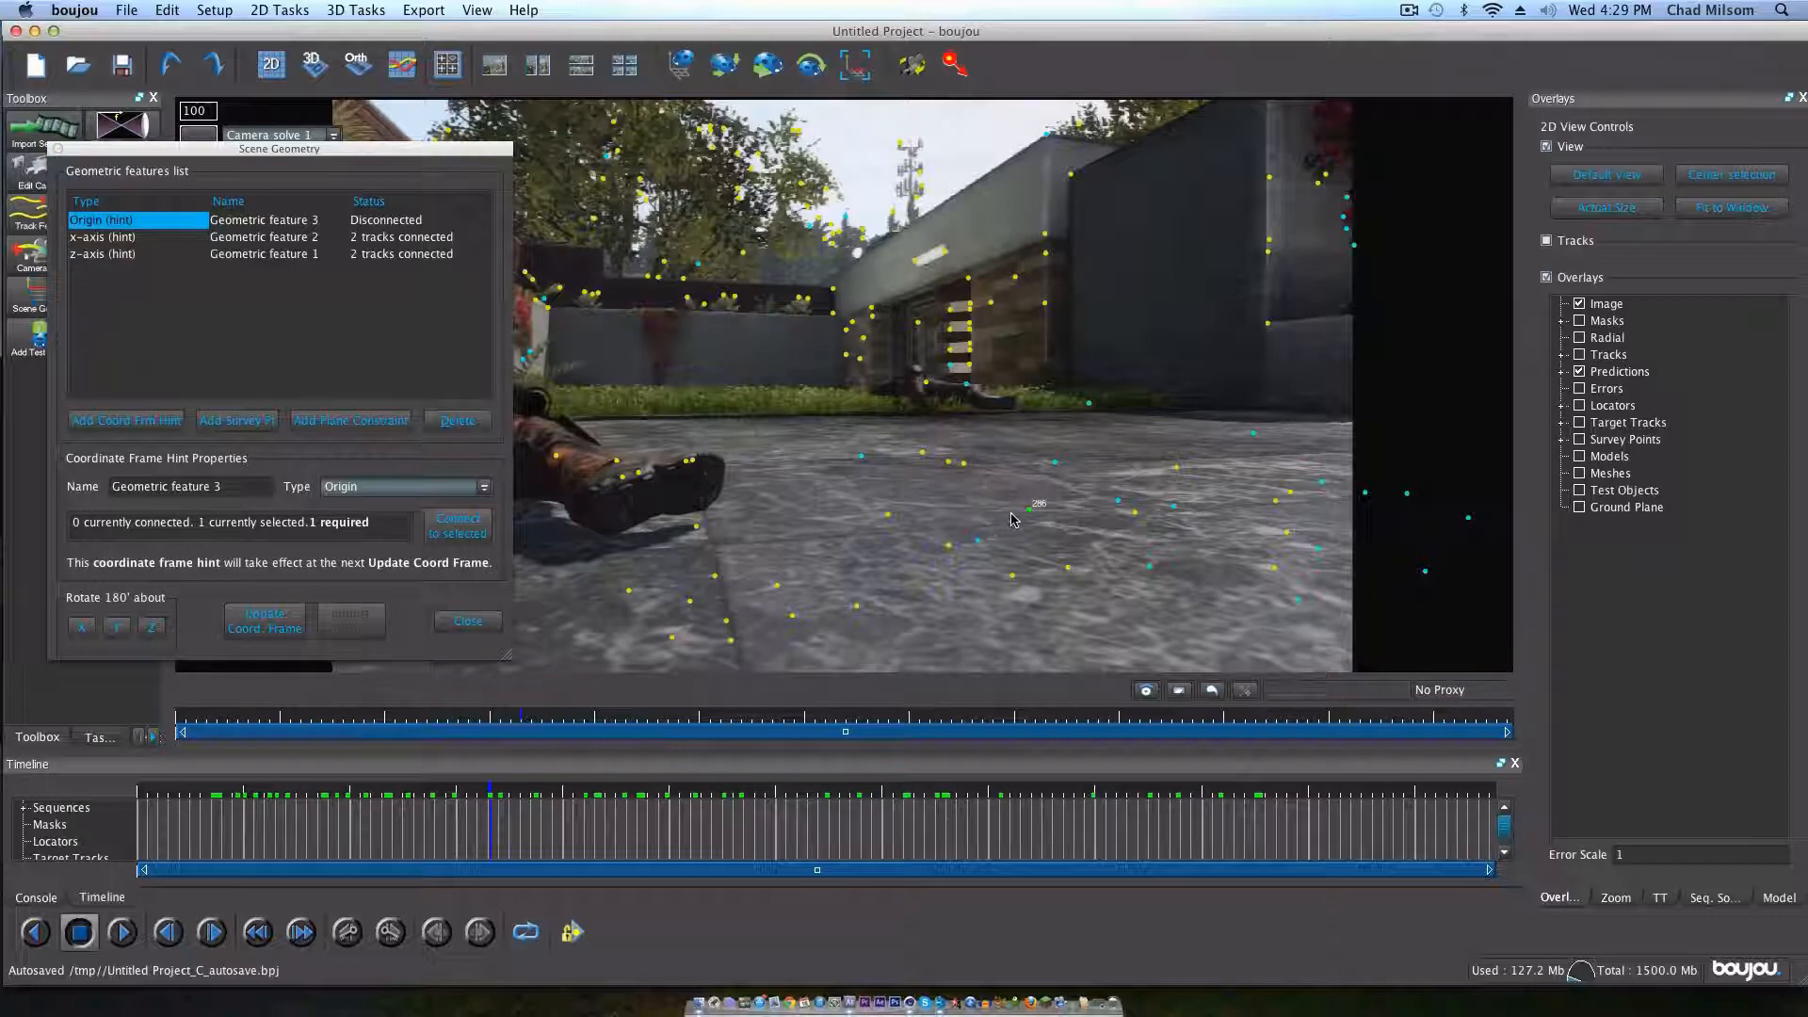
left_click(455, 526)
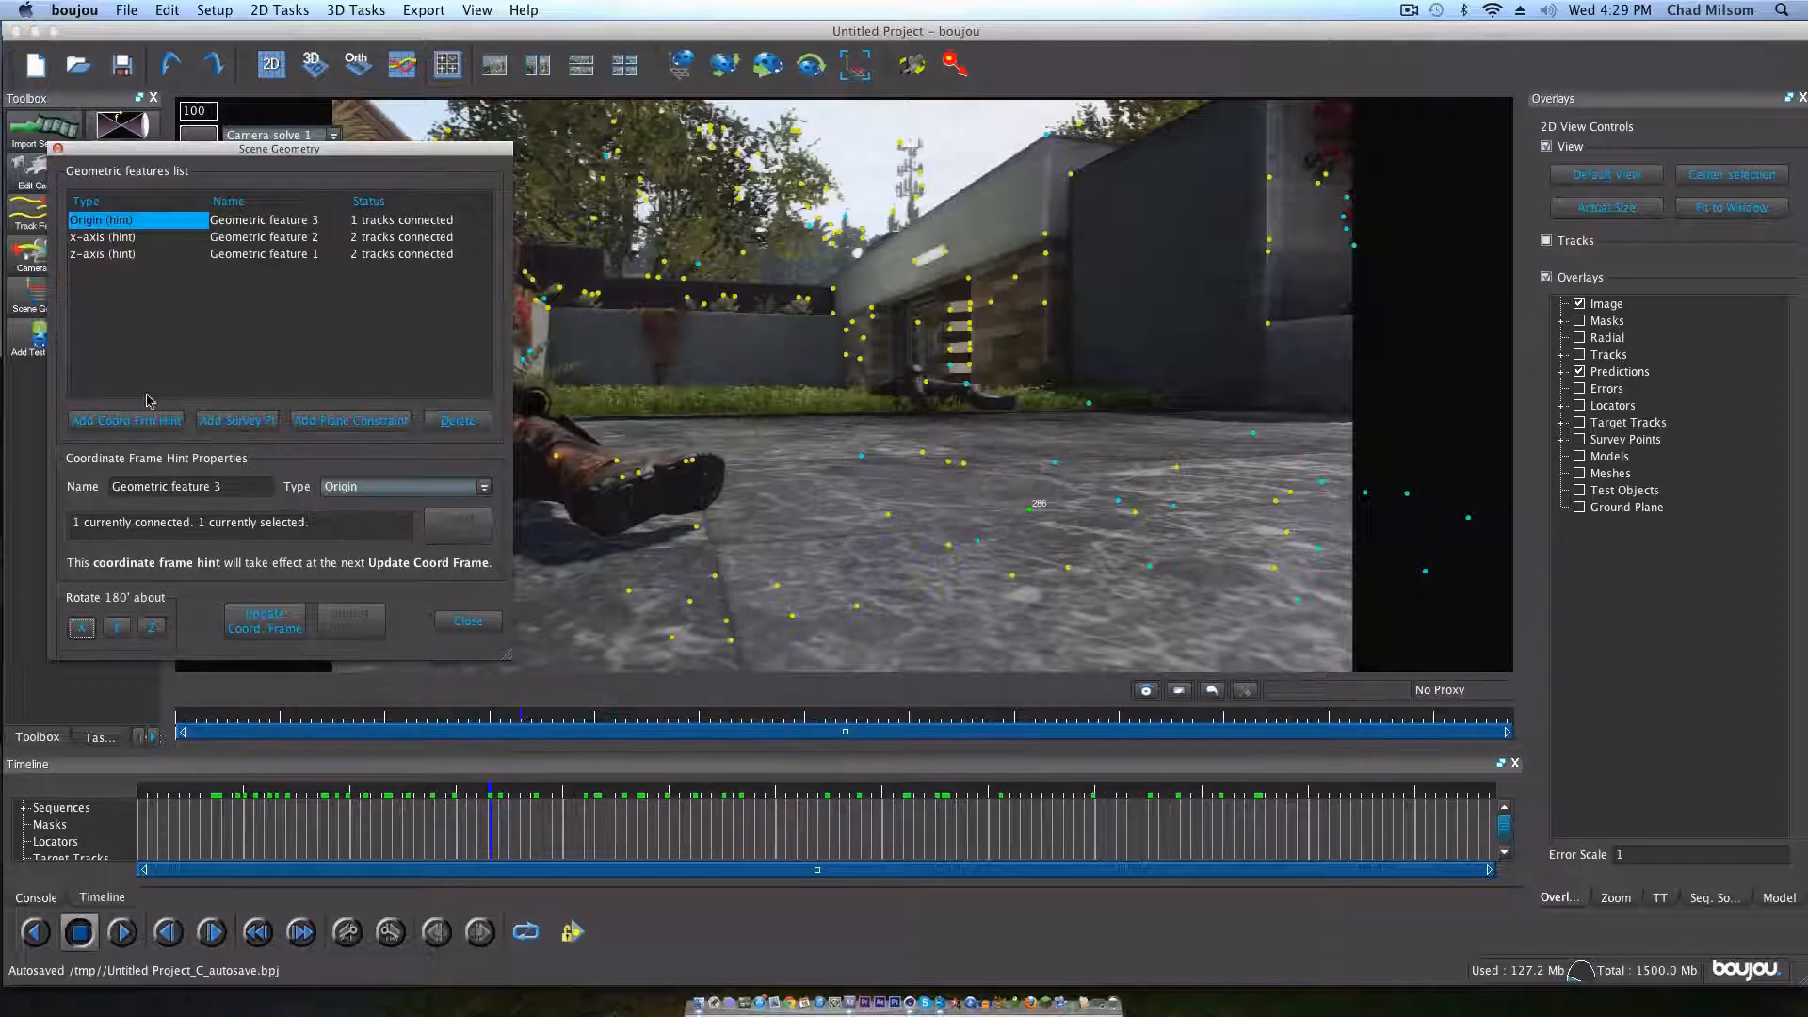
Step: Update the coordinate frame with the new hints and close the scene geometry settings
left_click(265, 618)
left_click(271, 630)
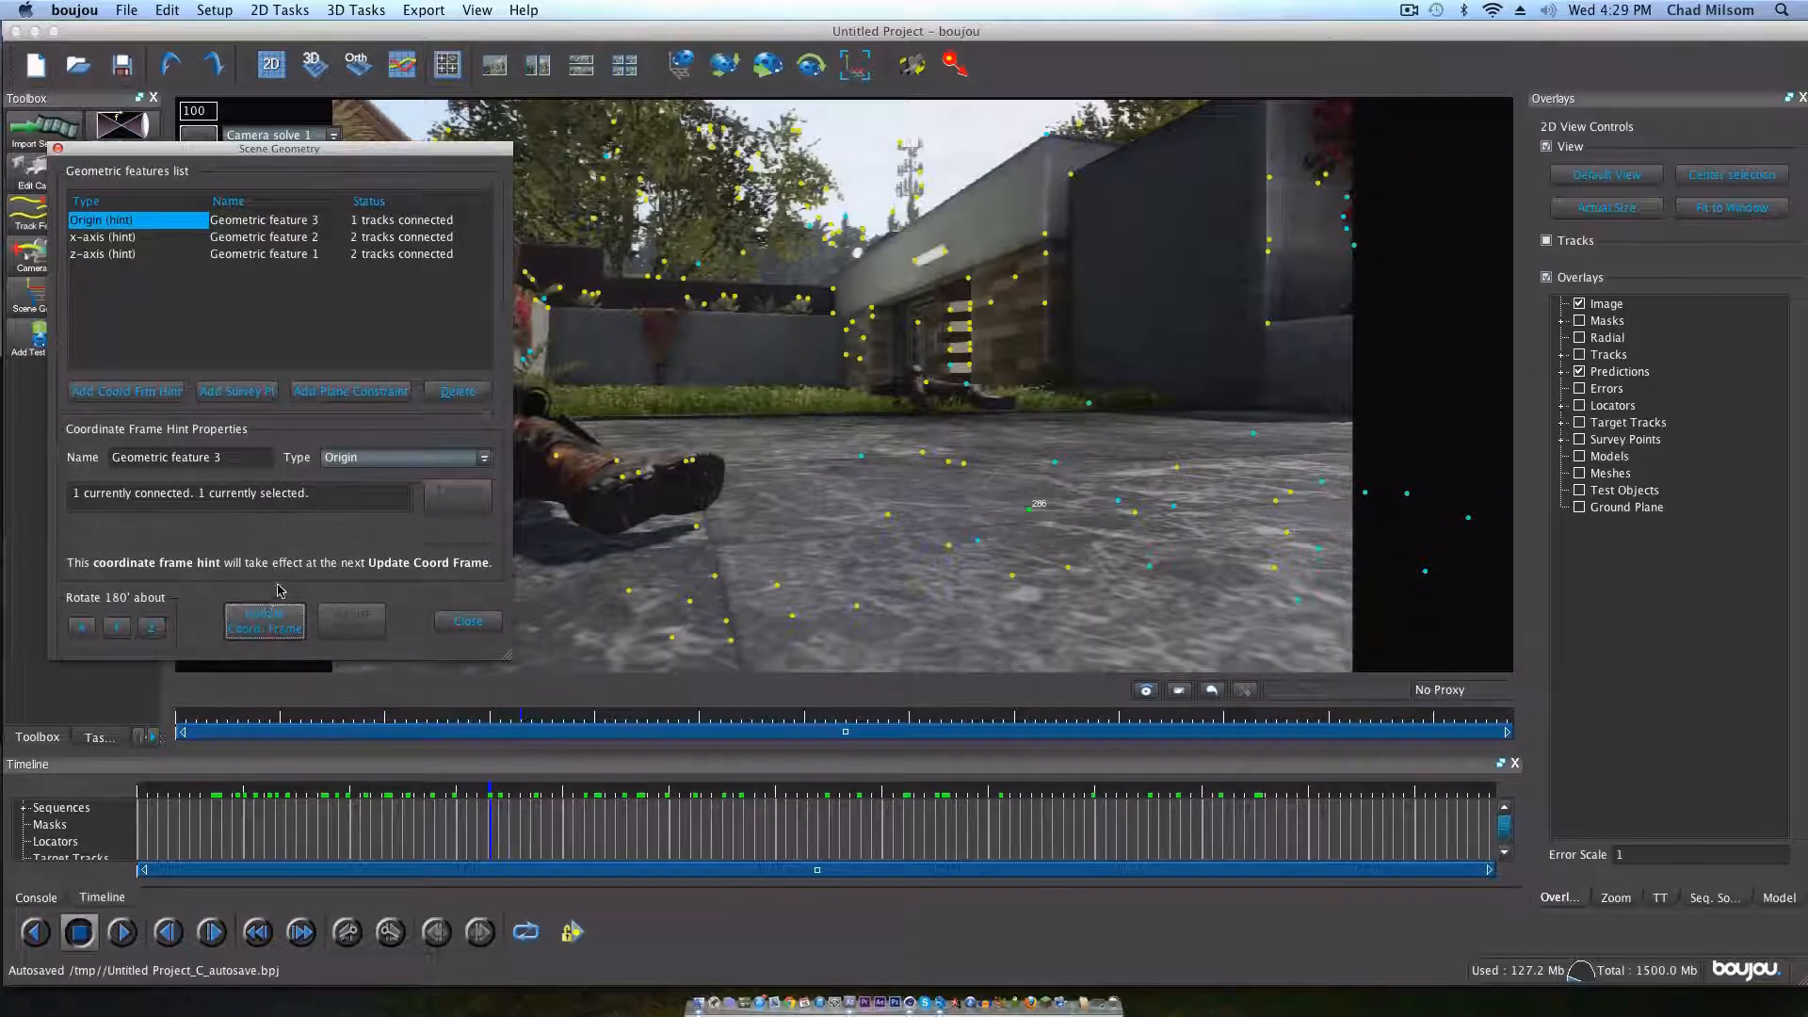
left_click(460, 625)
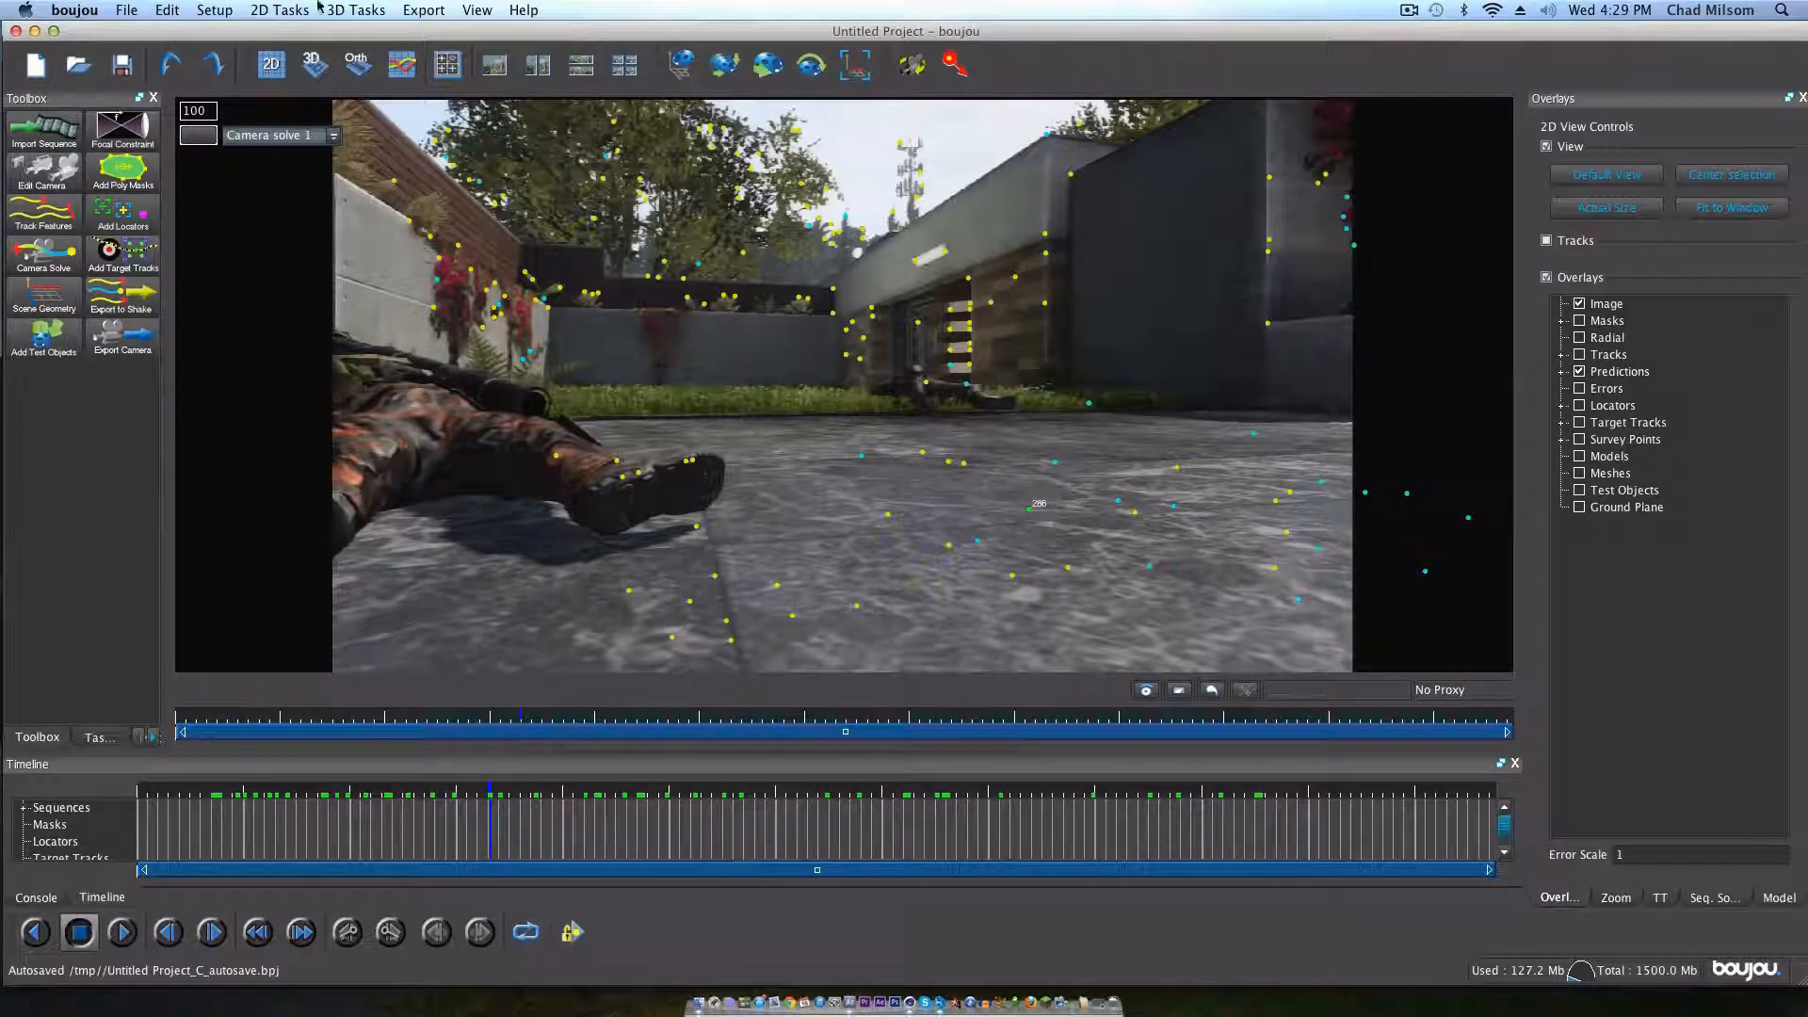
Step: Start a camera solve export with Cinema 4D (*.c4d) as the export type
left_click(423, 10)
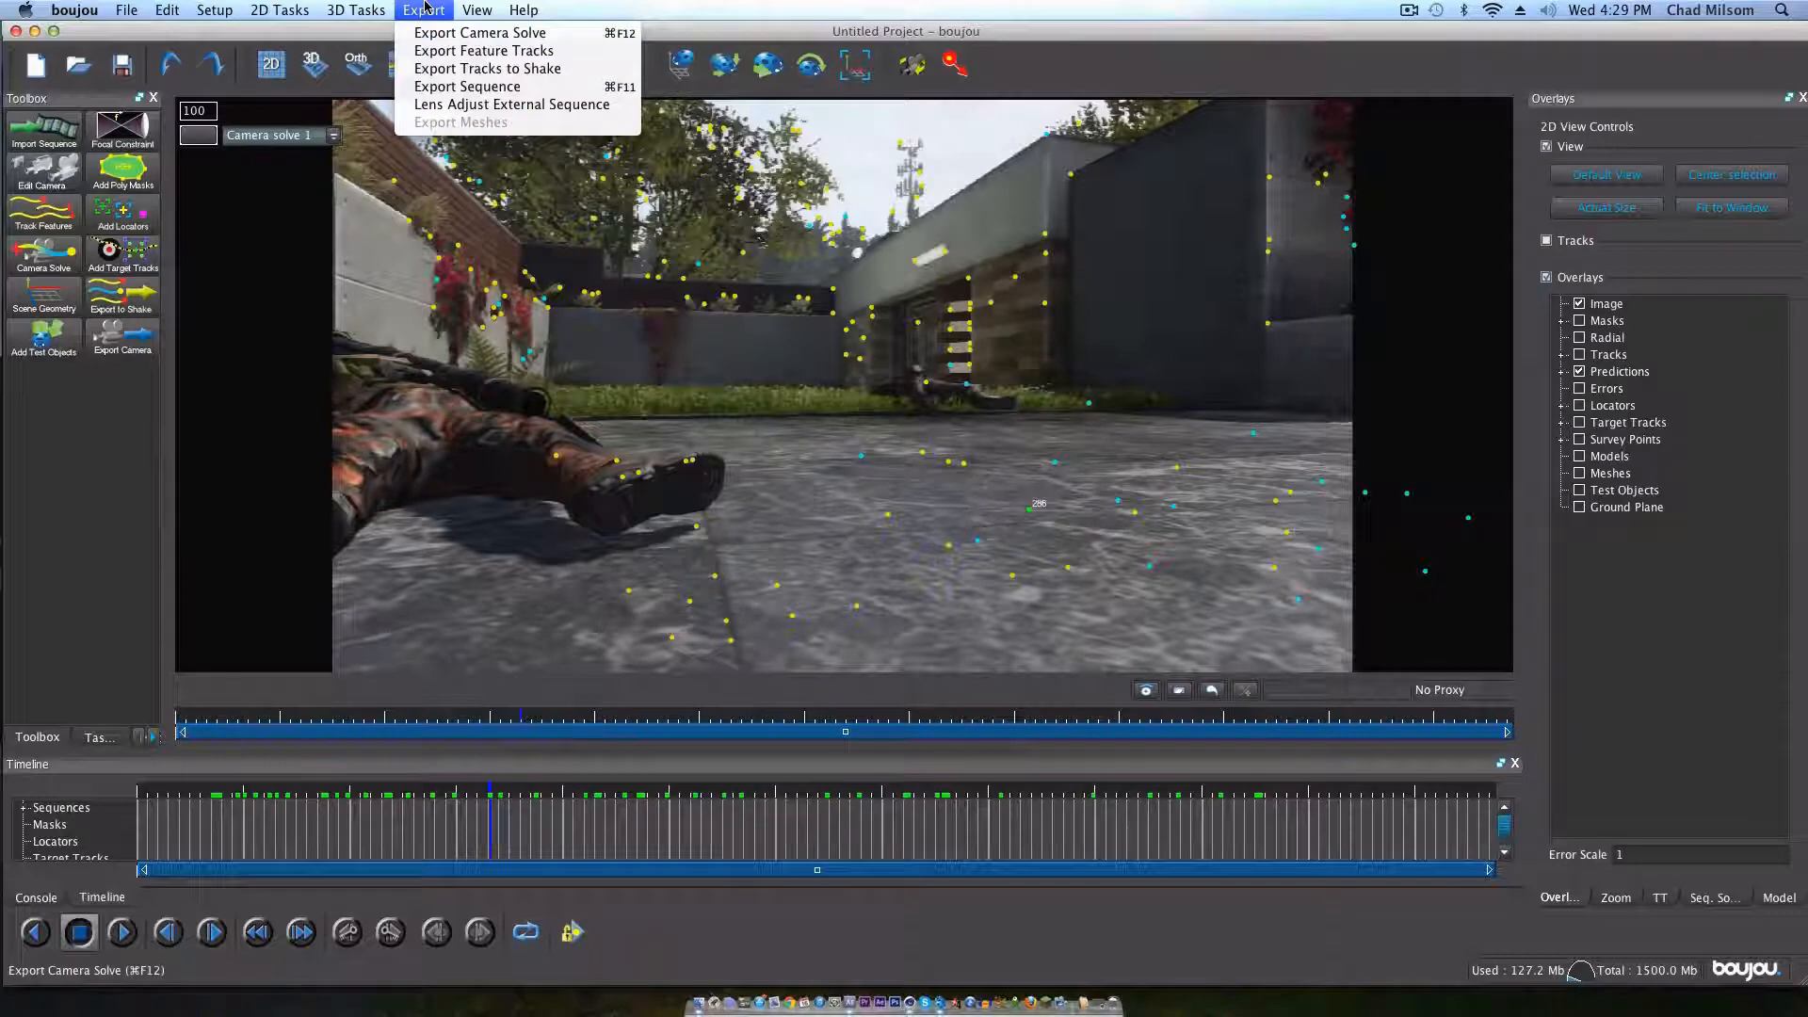
left_click(453, 33)
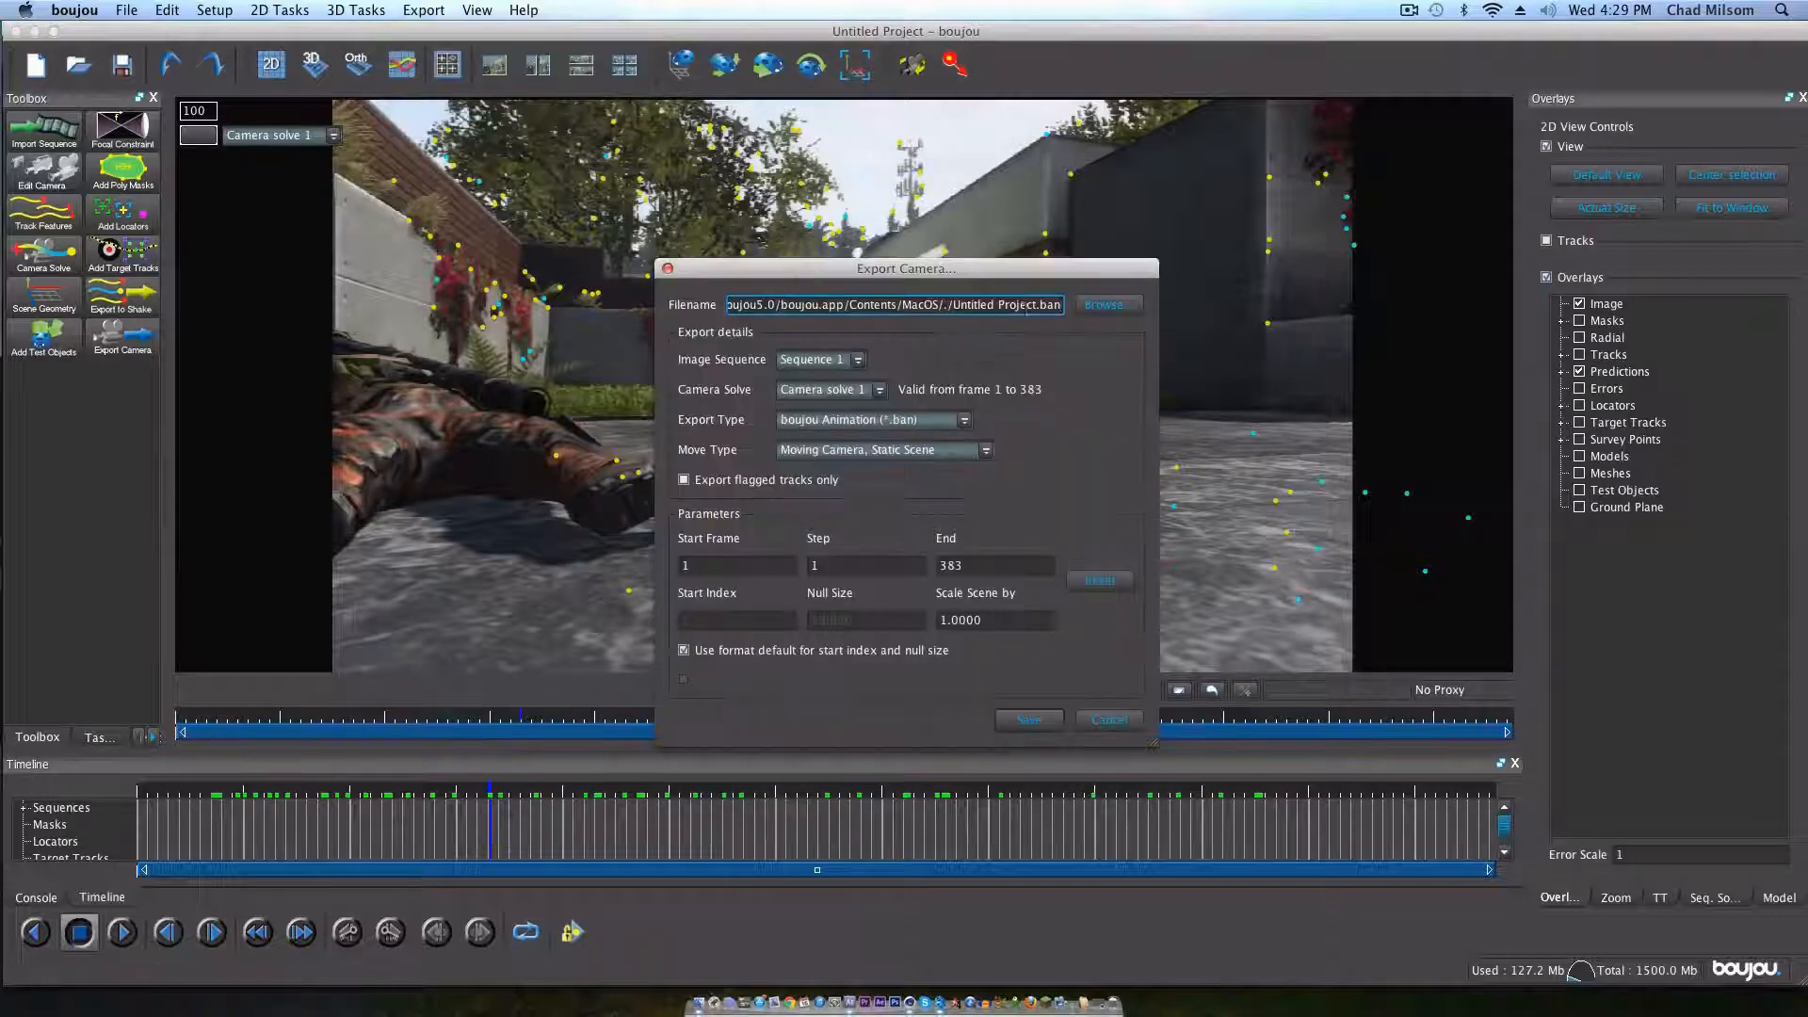
left_click(871, 421)
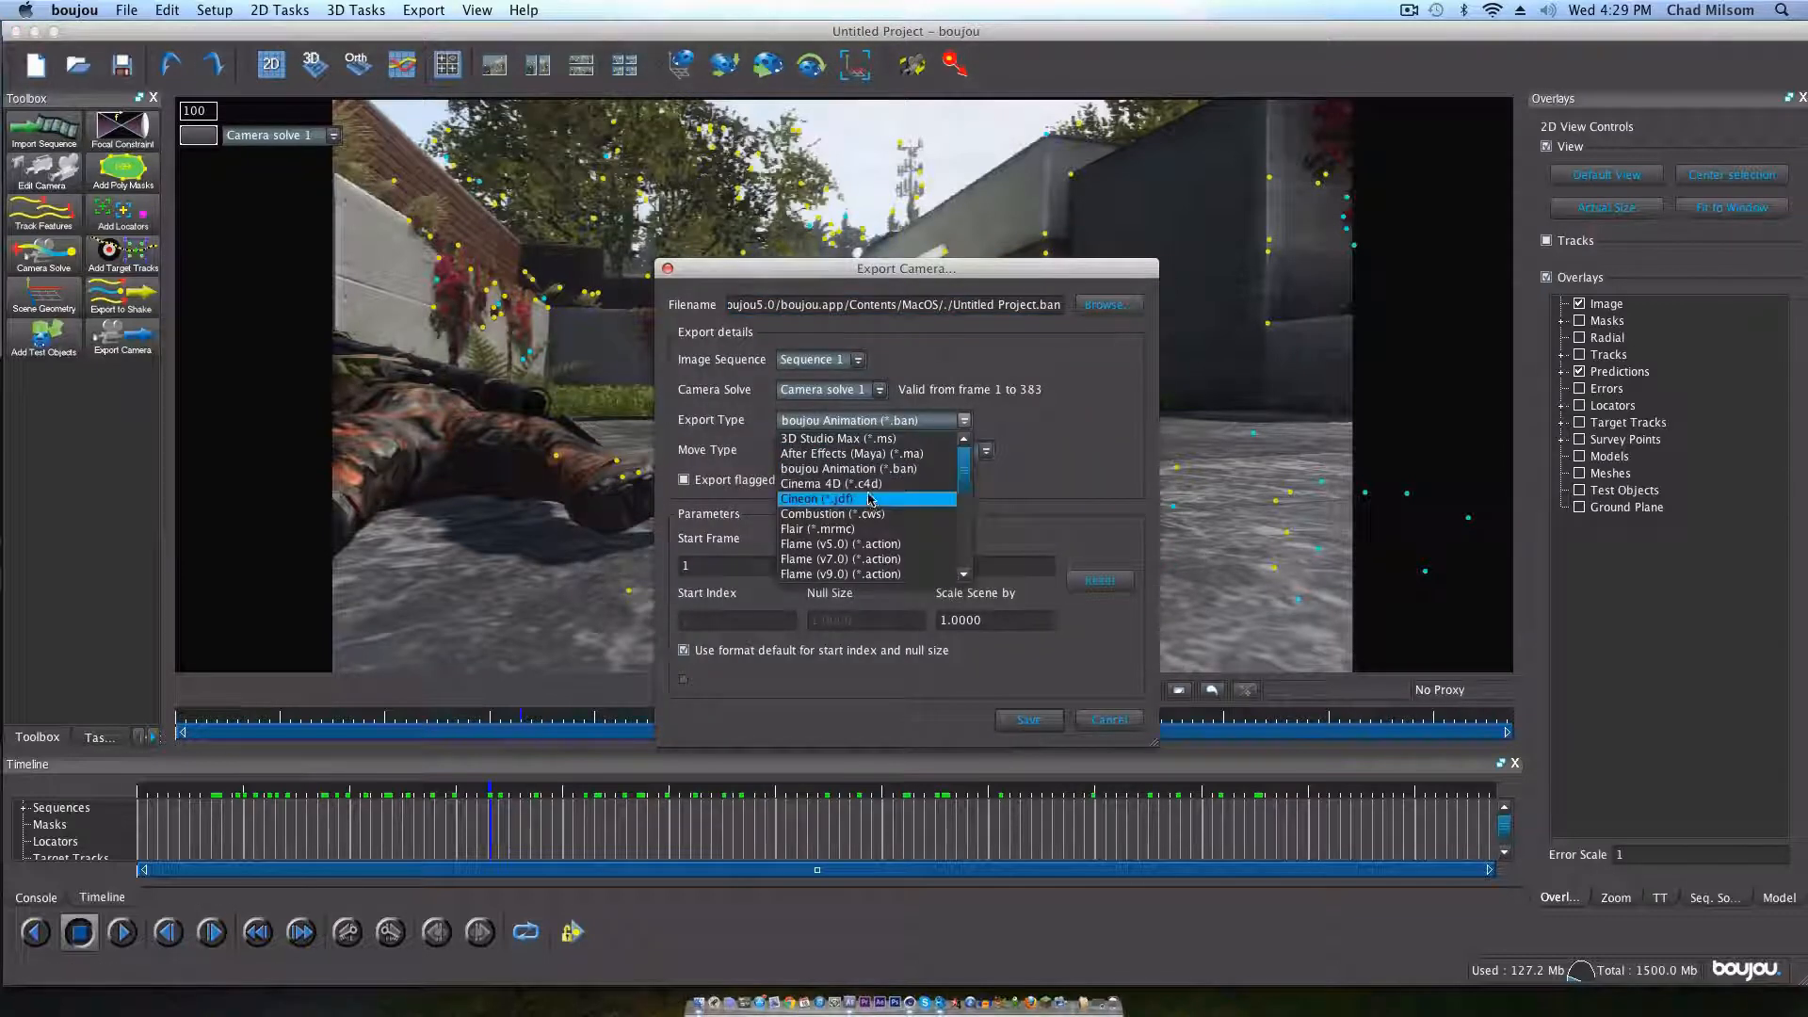
left_click(868, 485)
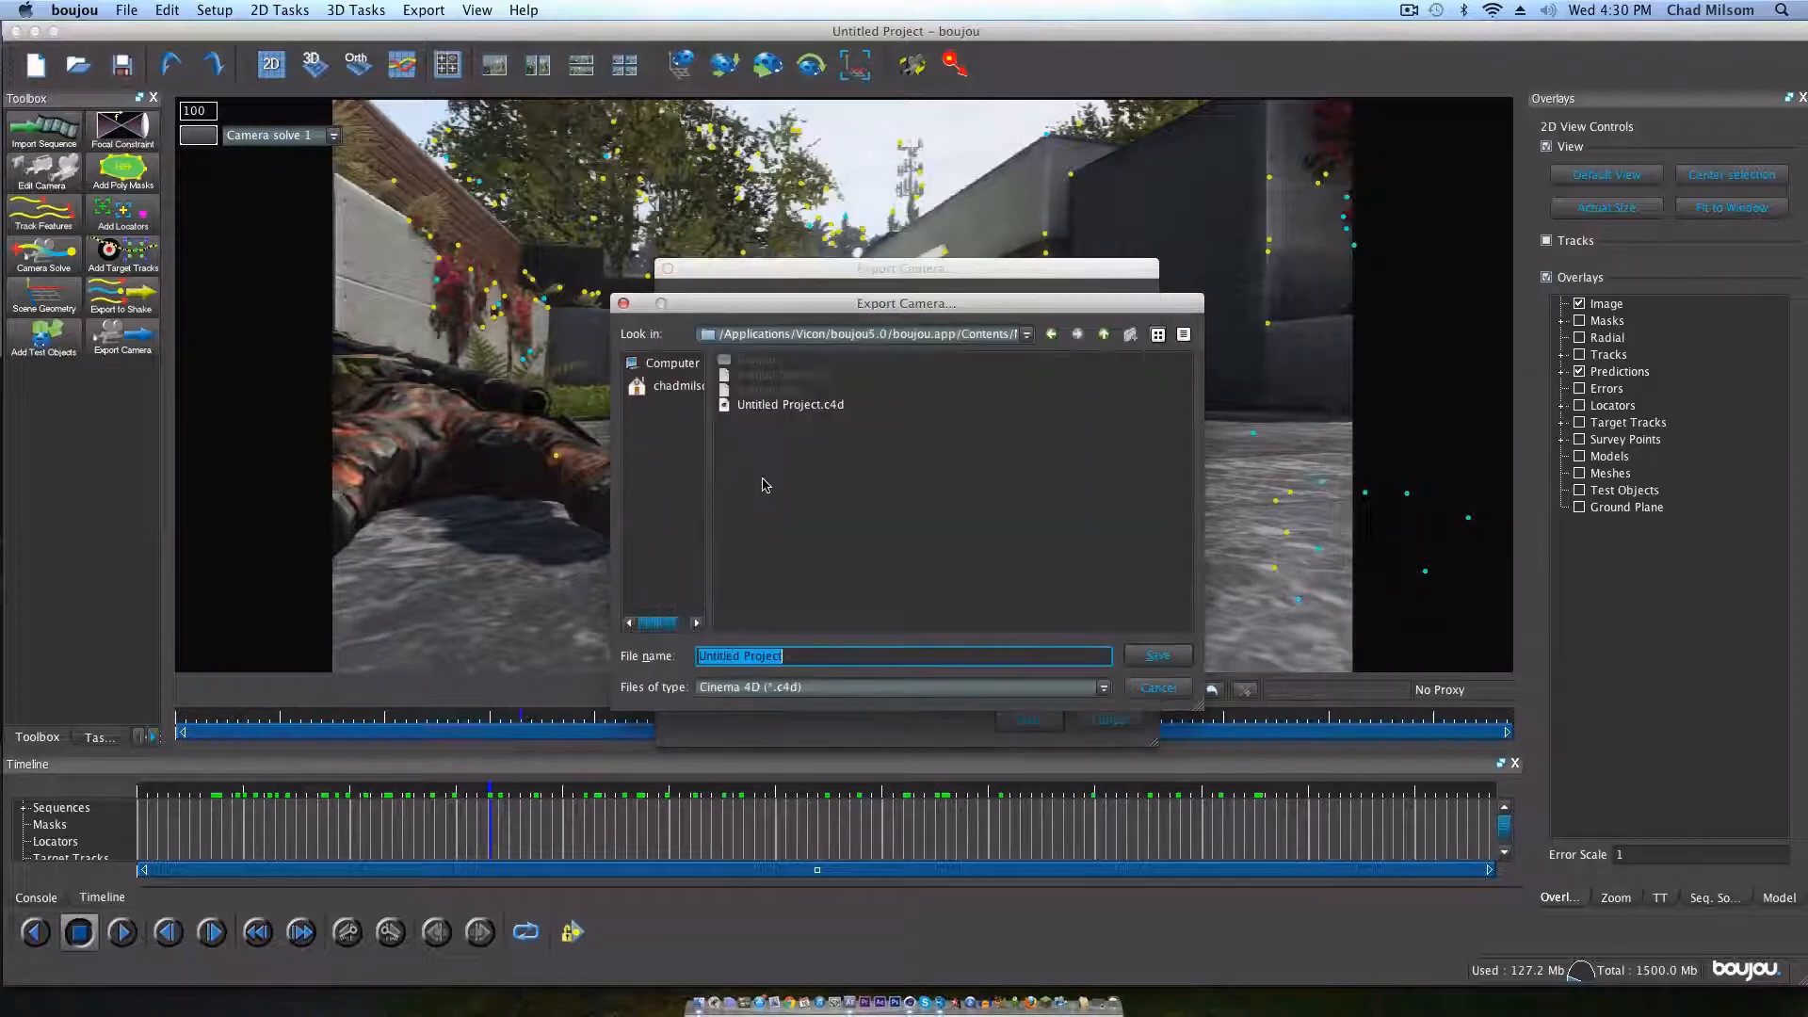
Step: Set the export file's location to the Desktop and name it POOP2
left_click(677, 386)
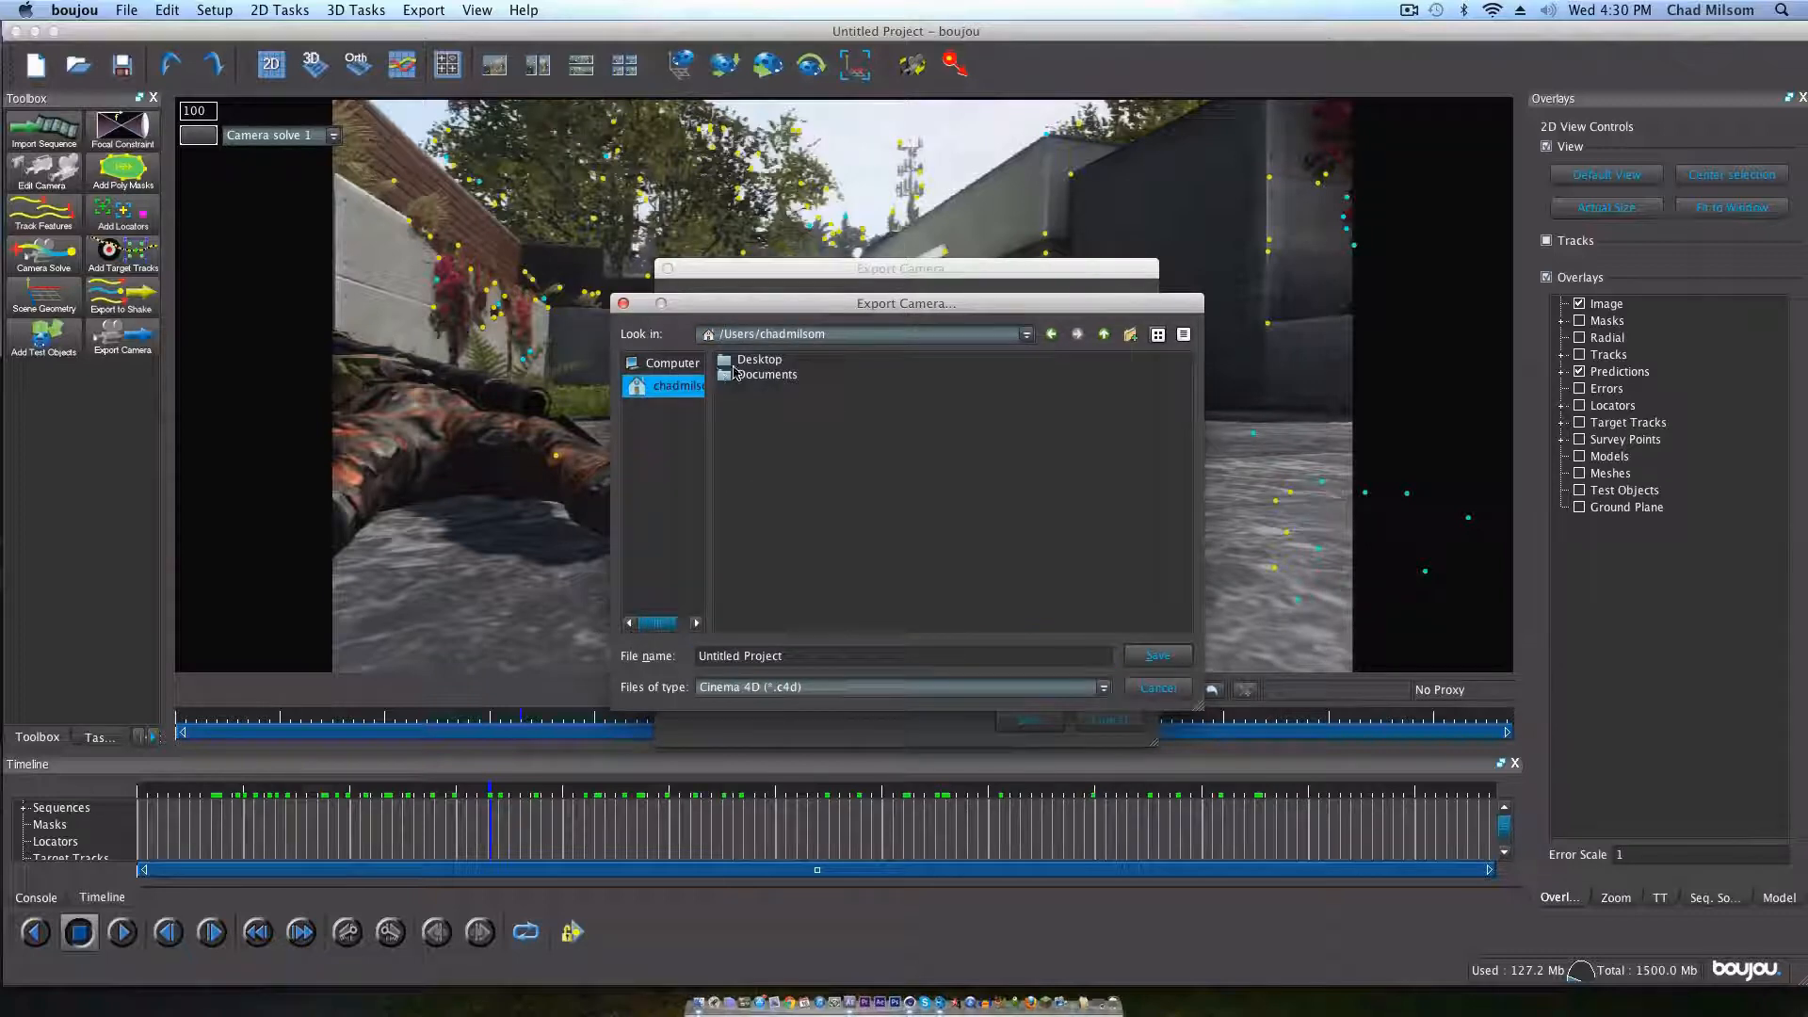
left_click(753, 420)
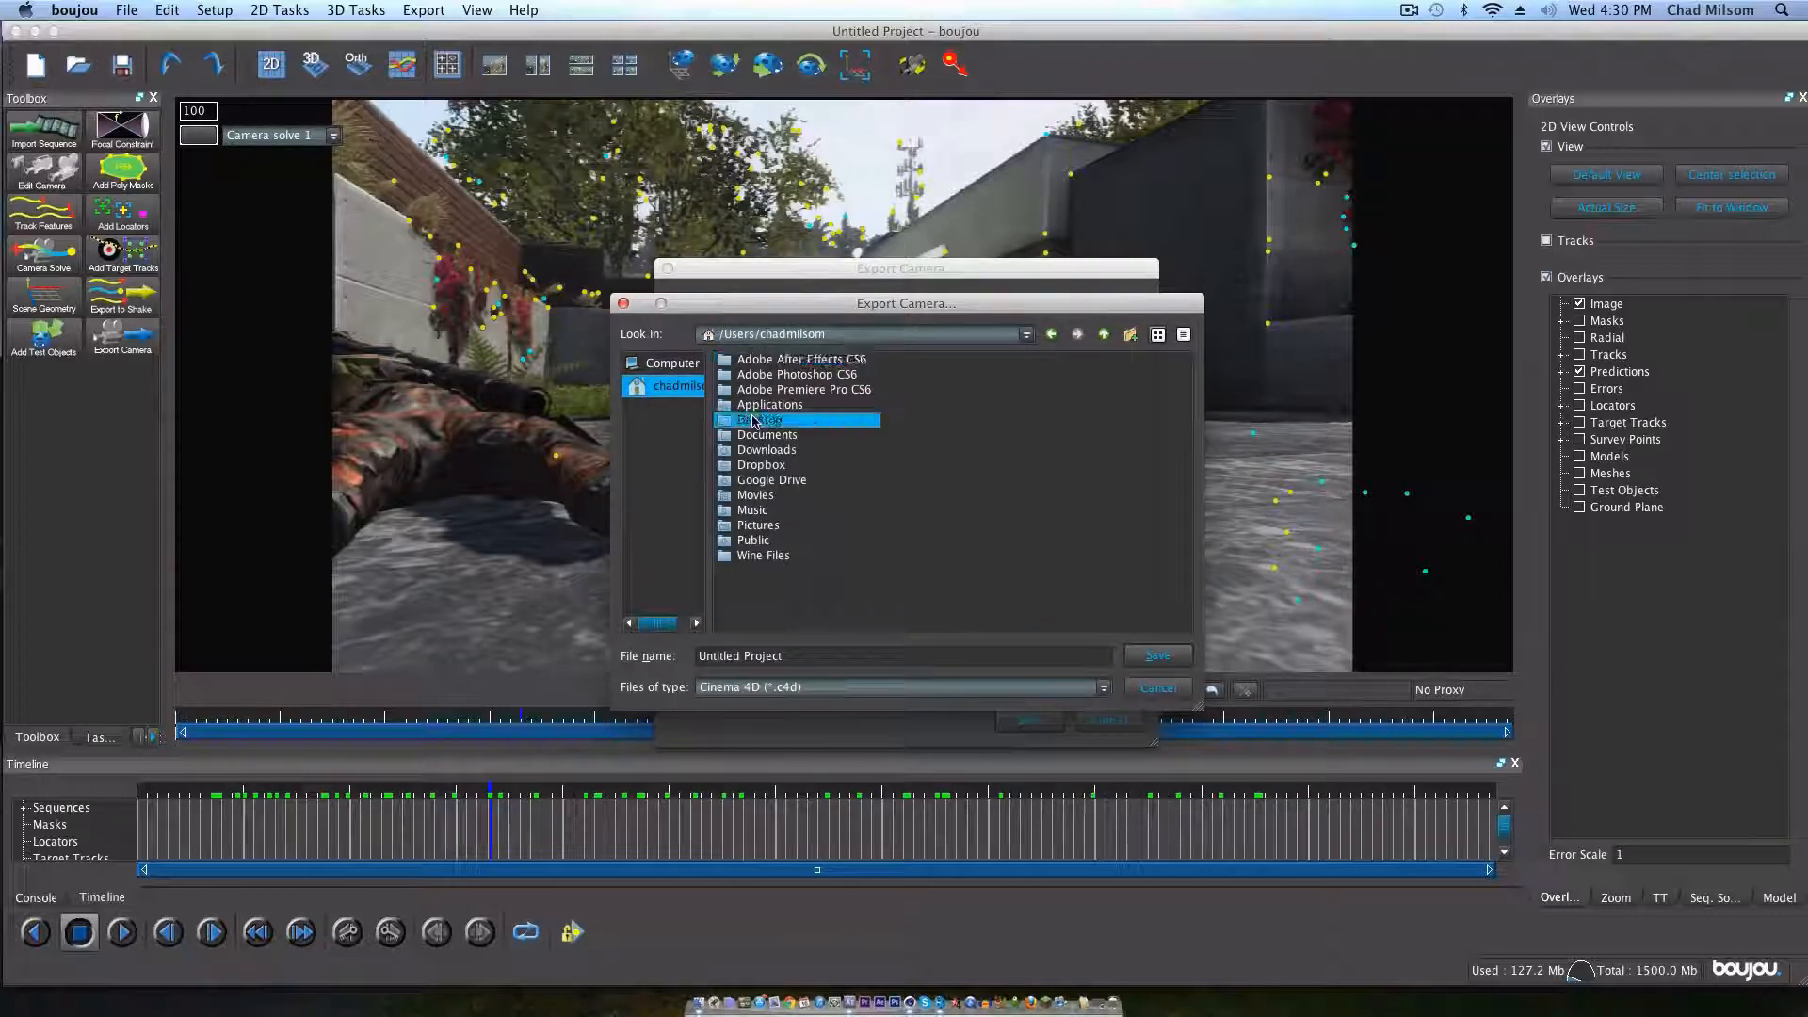
left_click(798, 652)
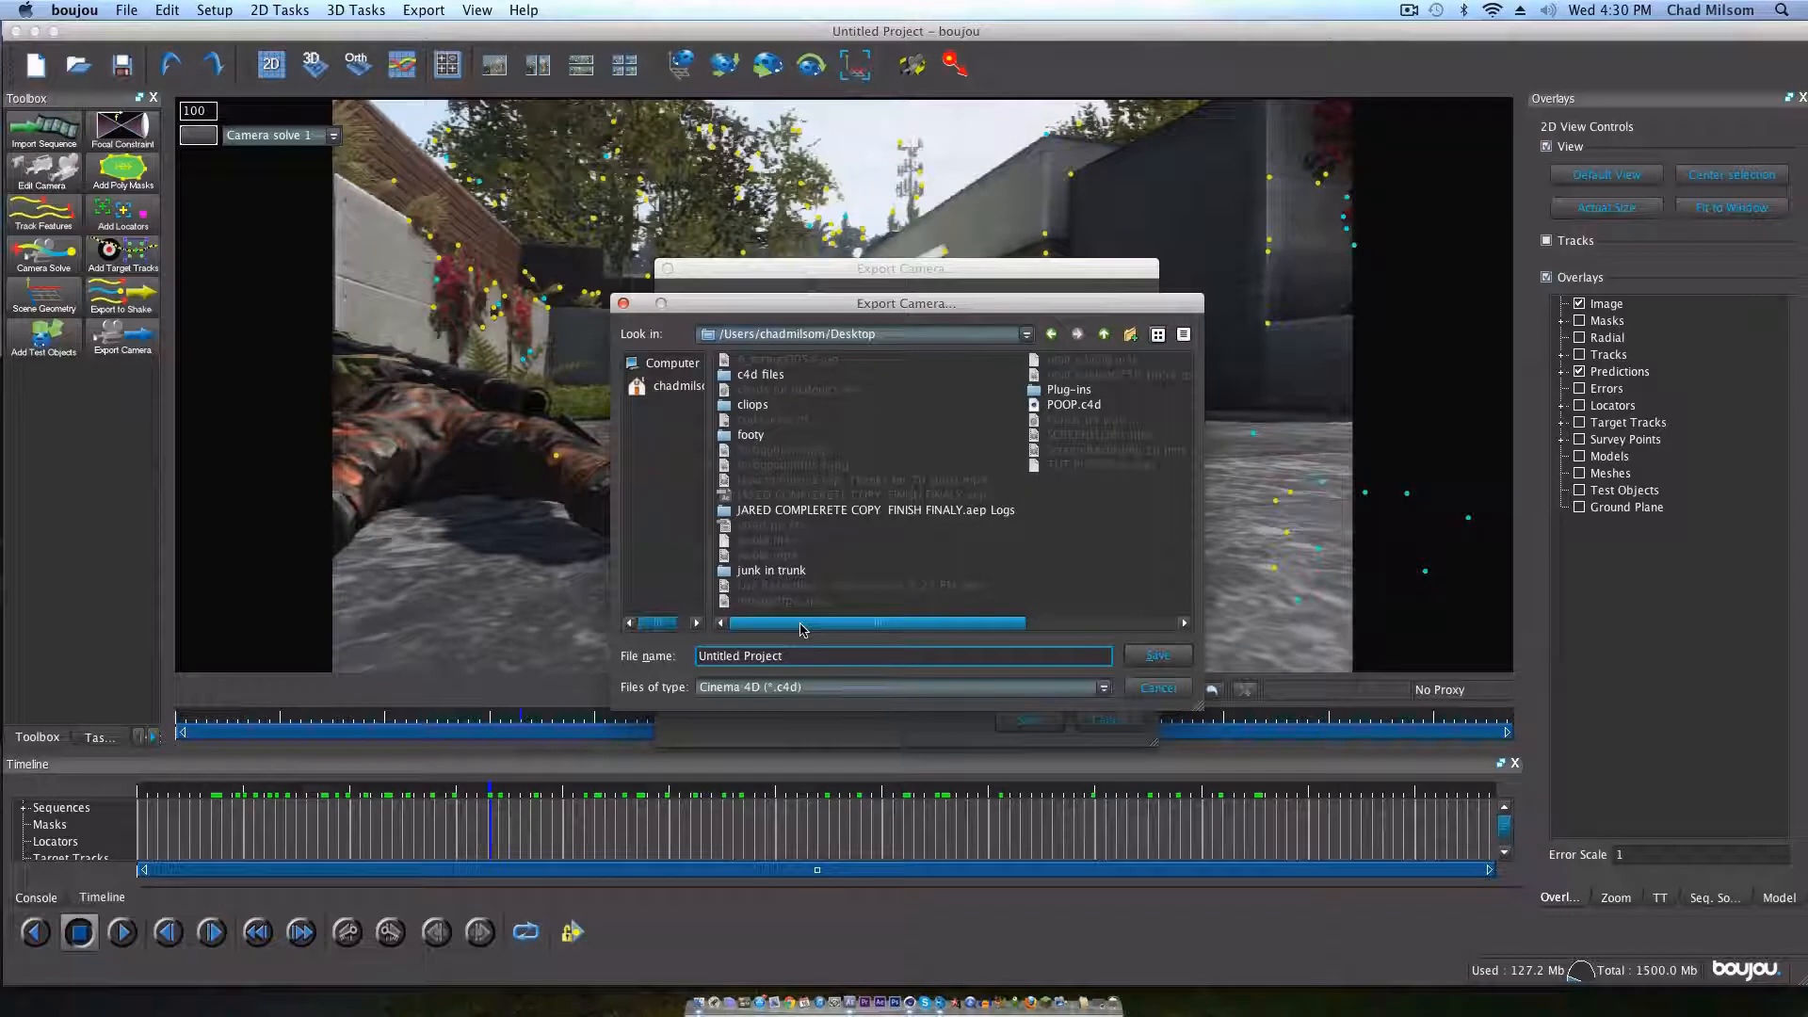
key("BackSpace")
key("BackSpace")
key("BackSpace")
key("BackSpace")
key("BackSpace")
key("BackSpace")
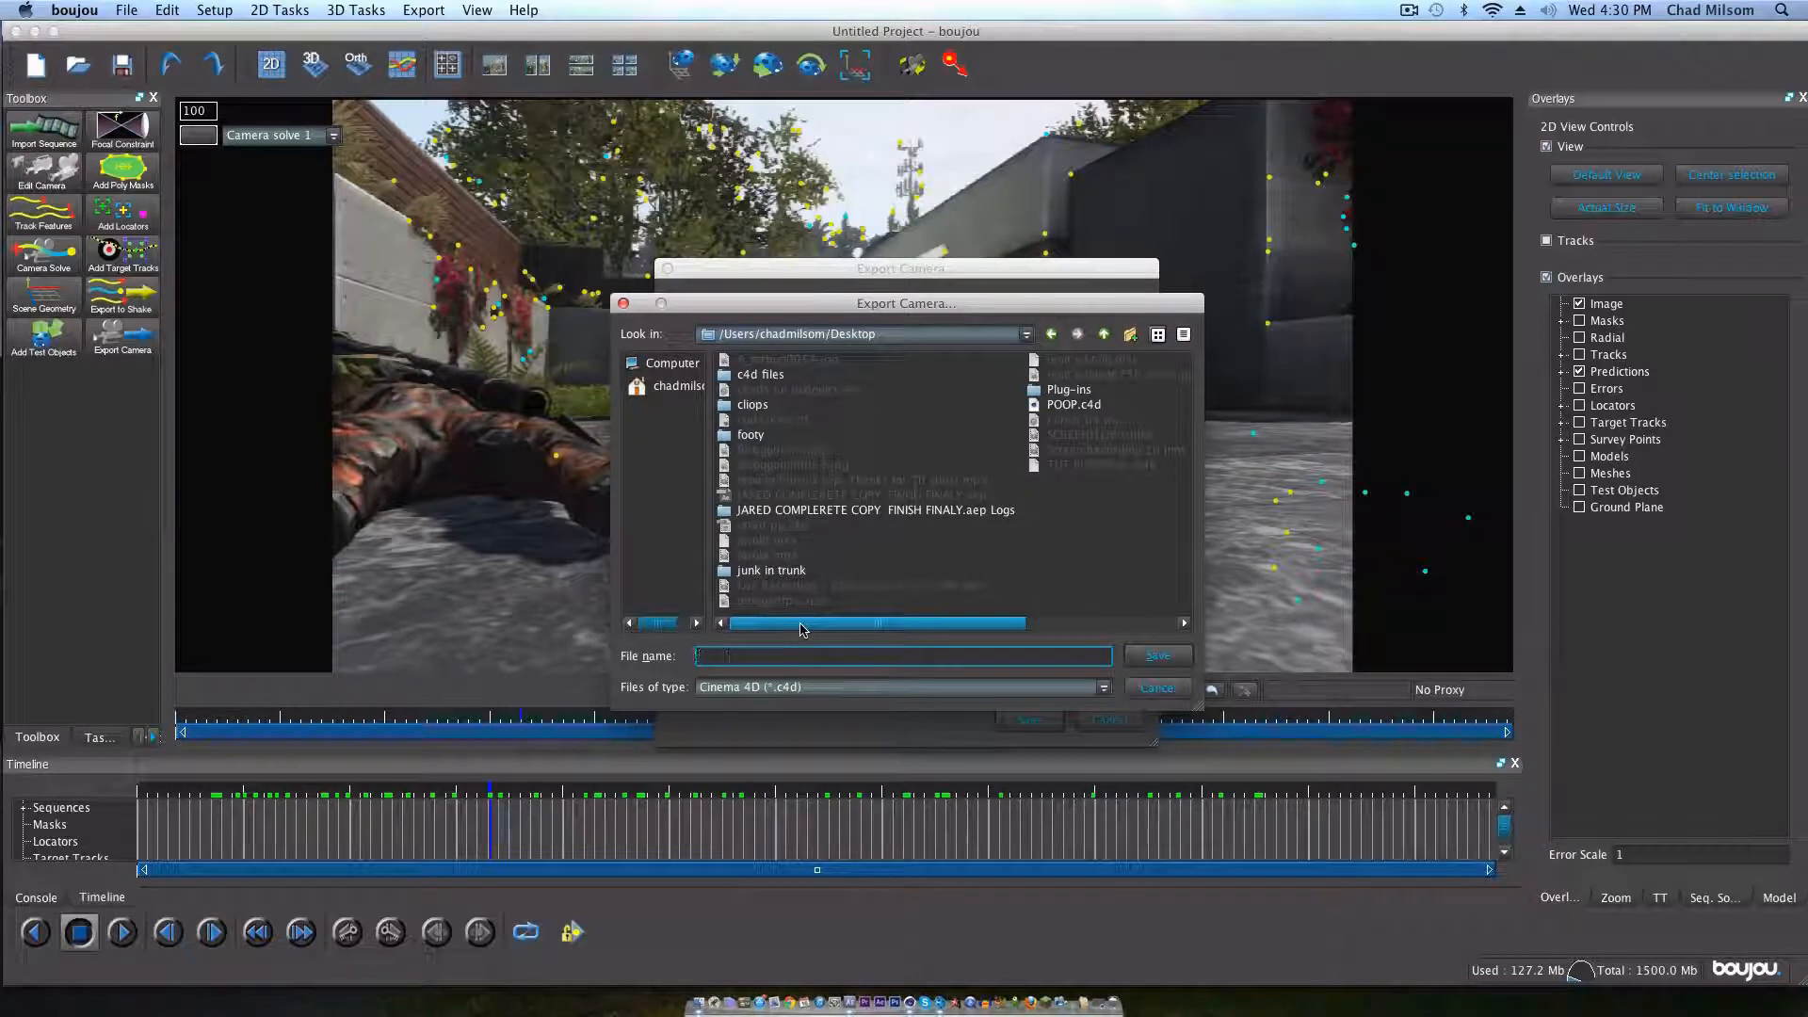
type("POOP")
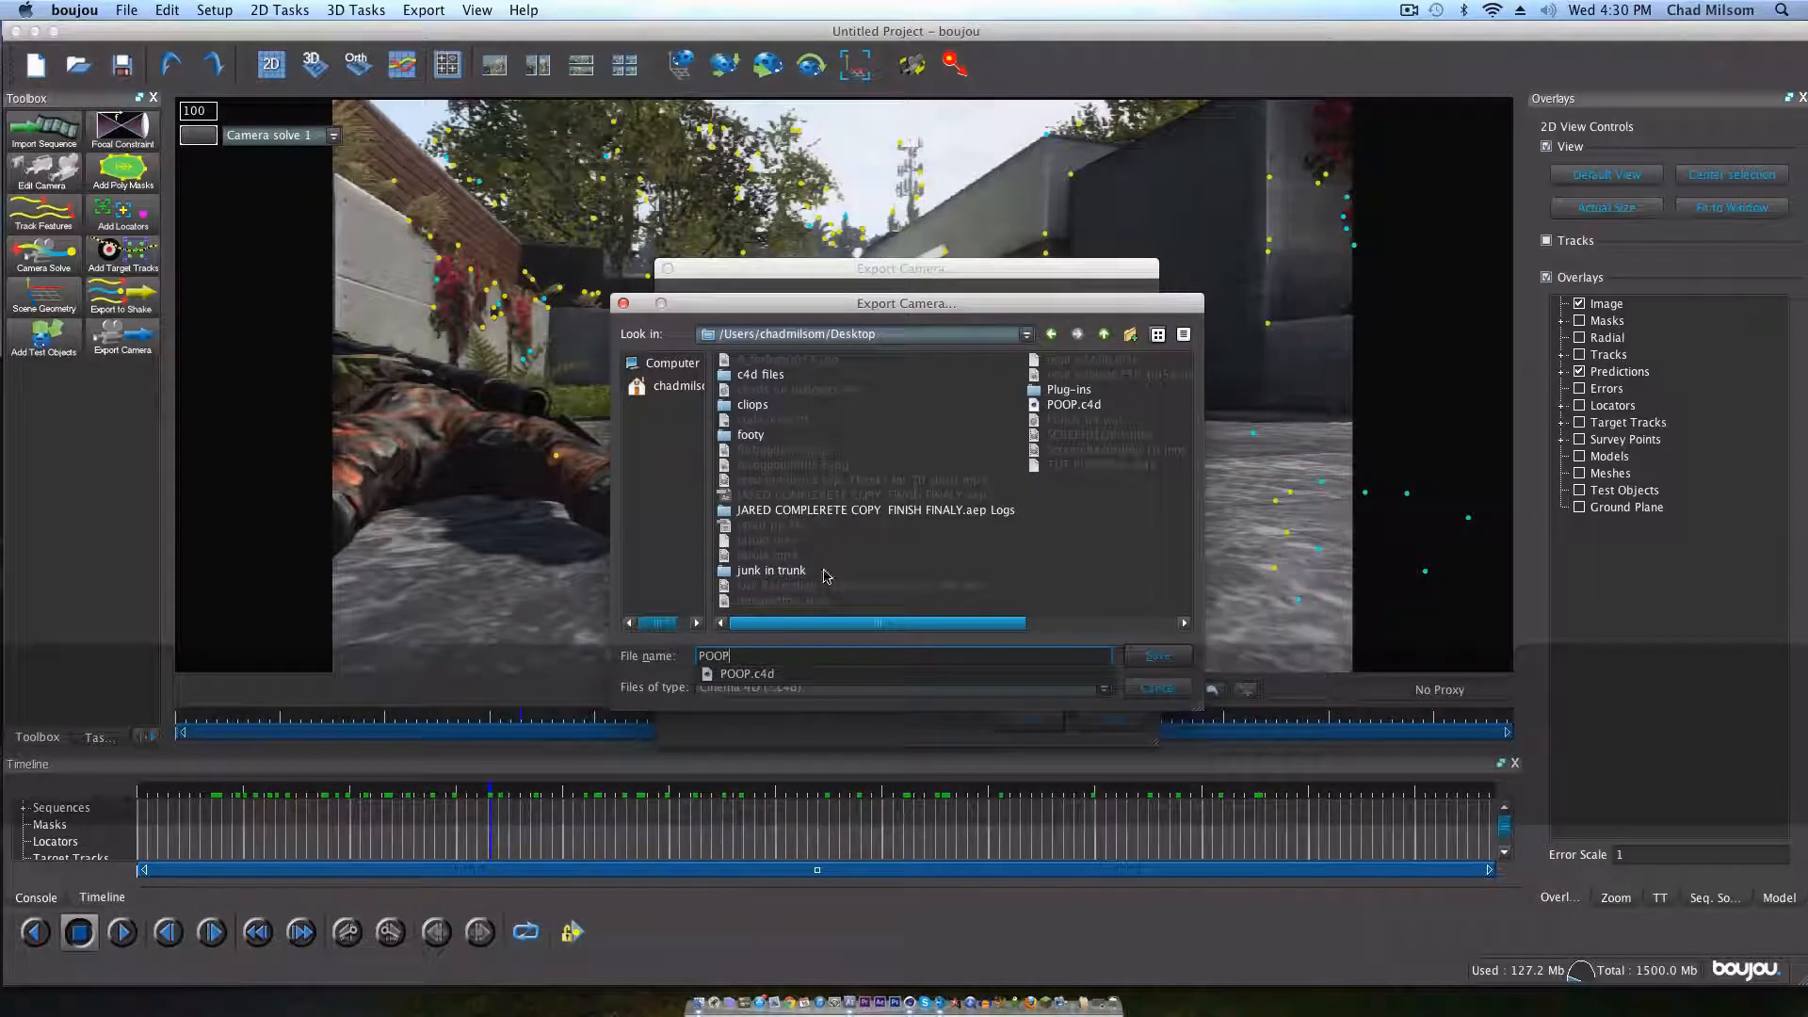
type("2")
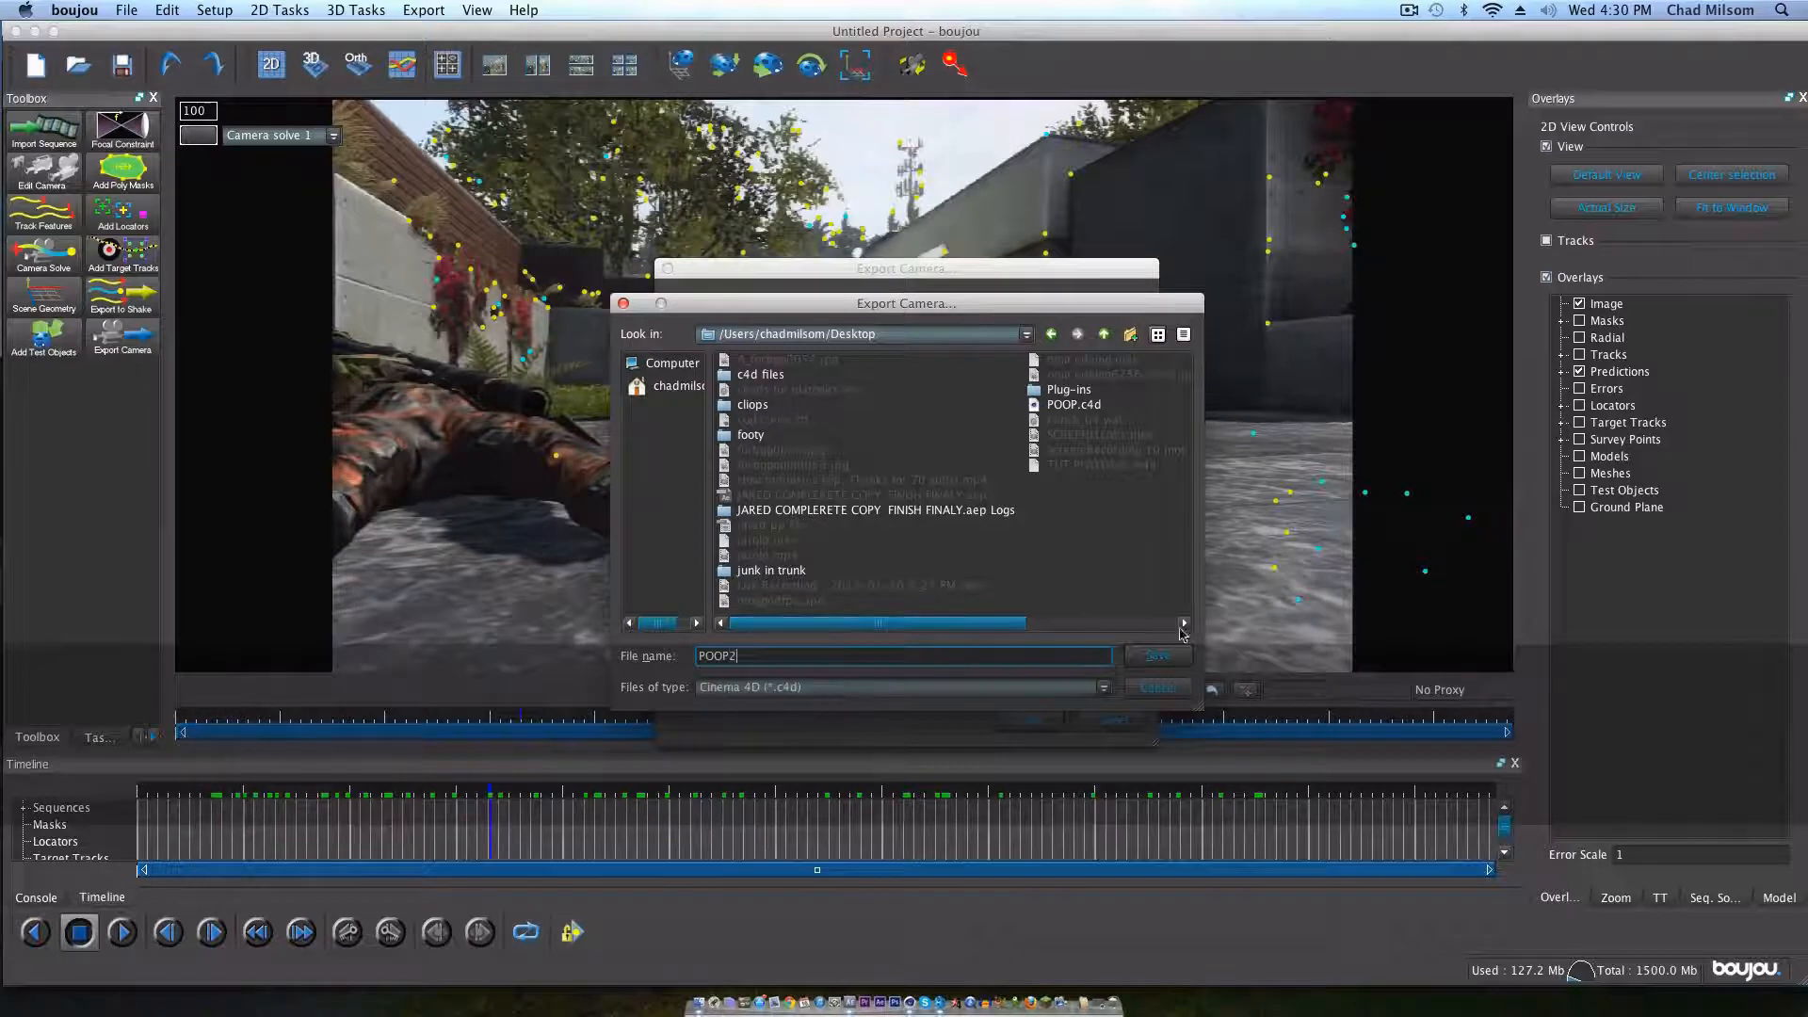
key("Return")
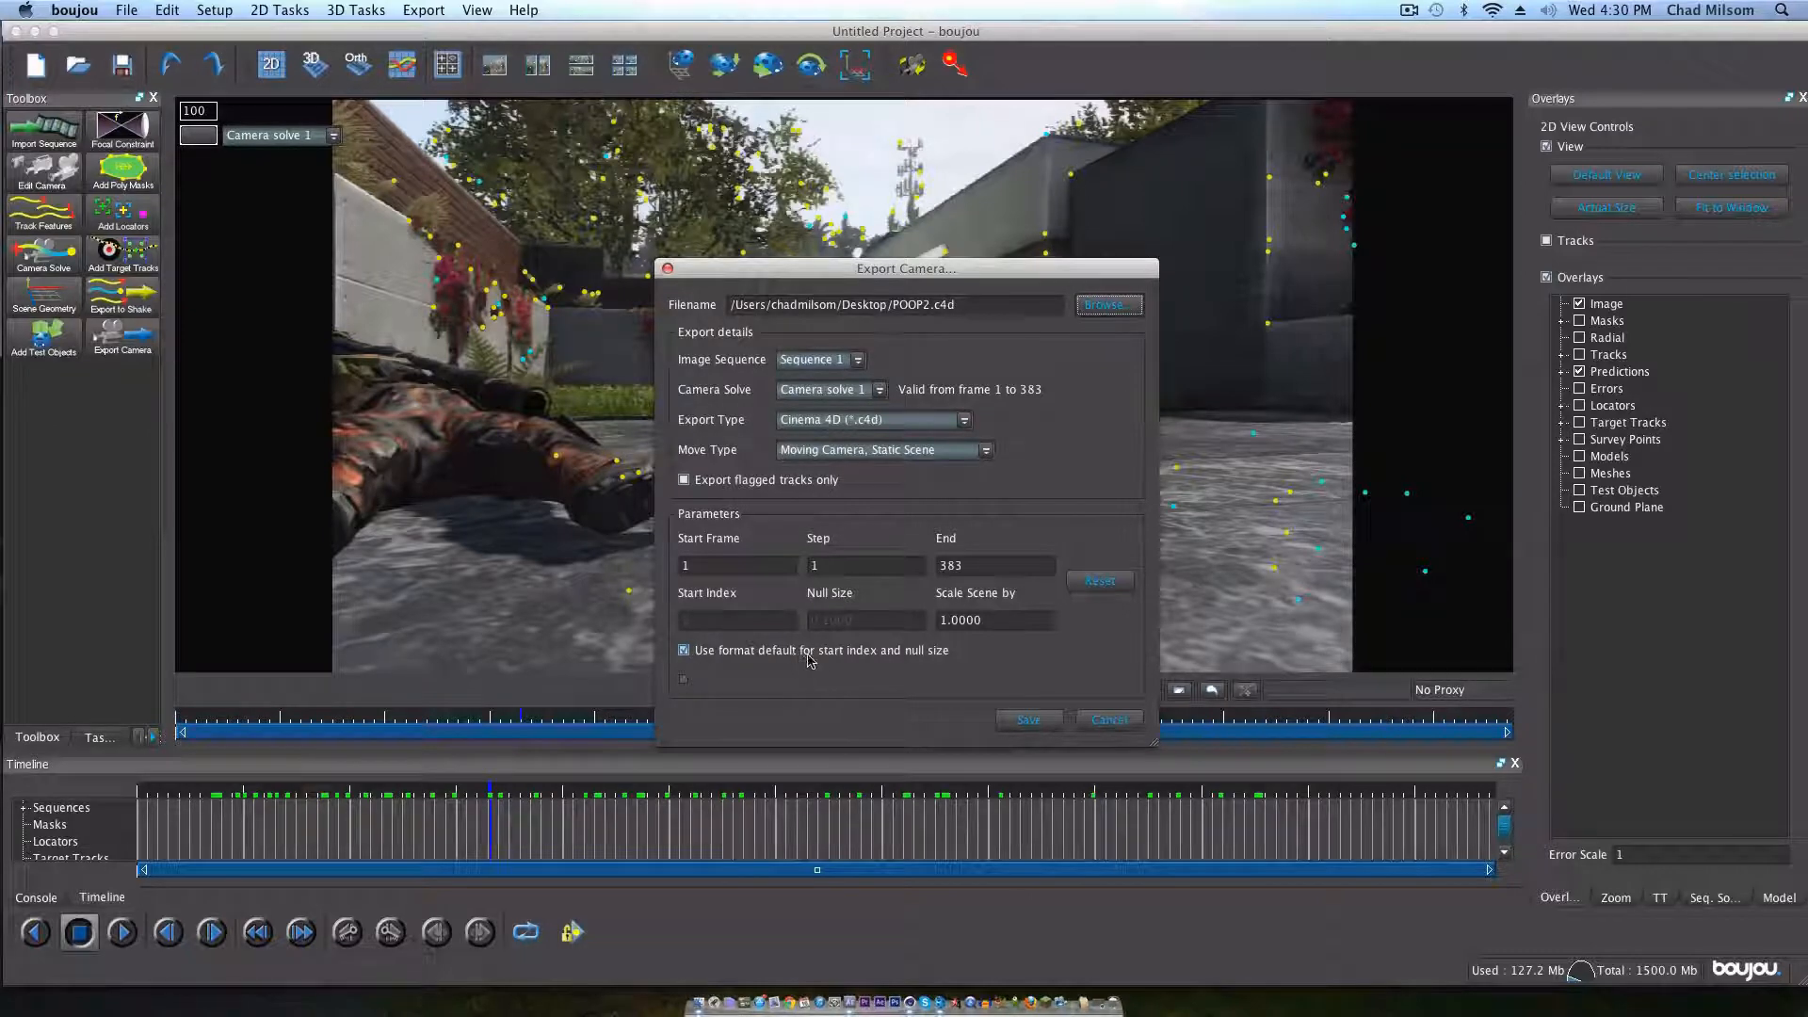
Step: Override the format defaults with start index 0, scale the scene by 100, and save the camera export
left_click(684, 650)
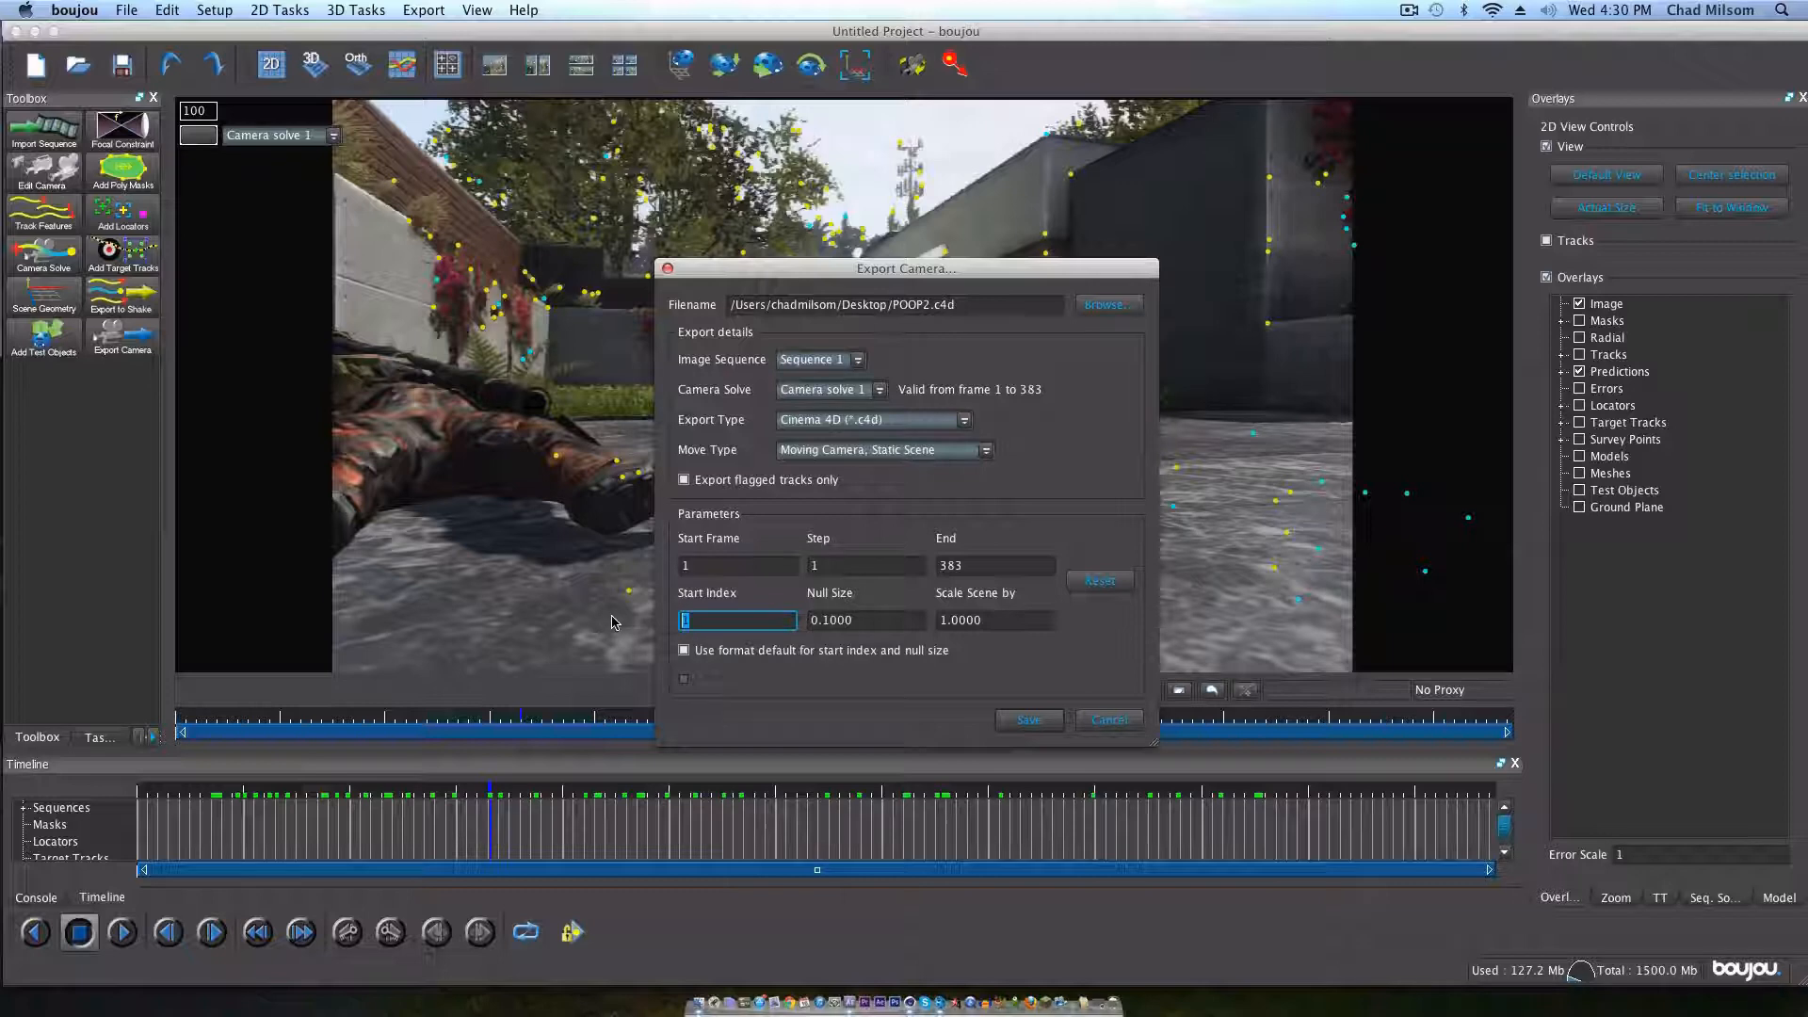
type("0")
left_click_drag(1027, 620, 874, 619)
type("100")
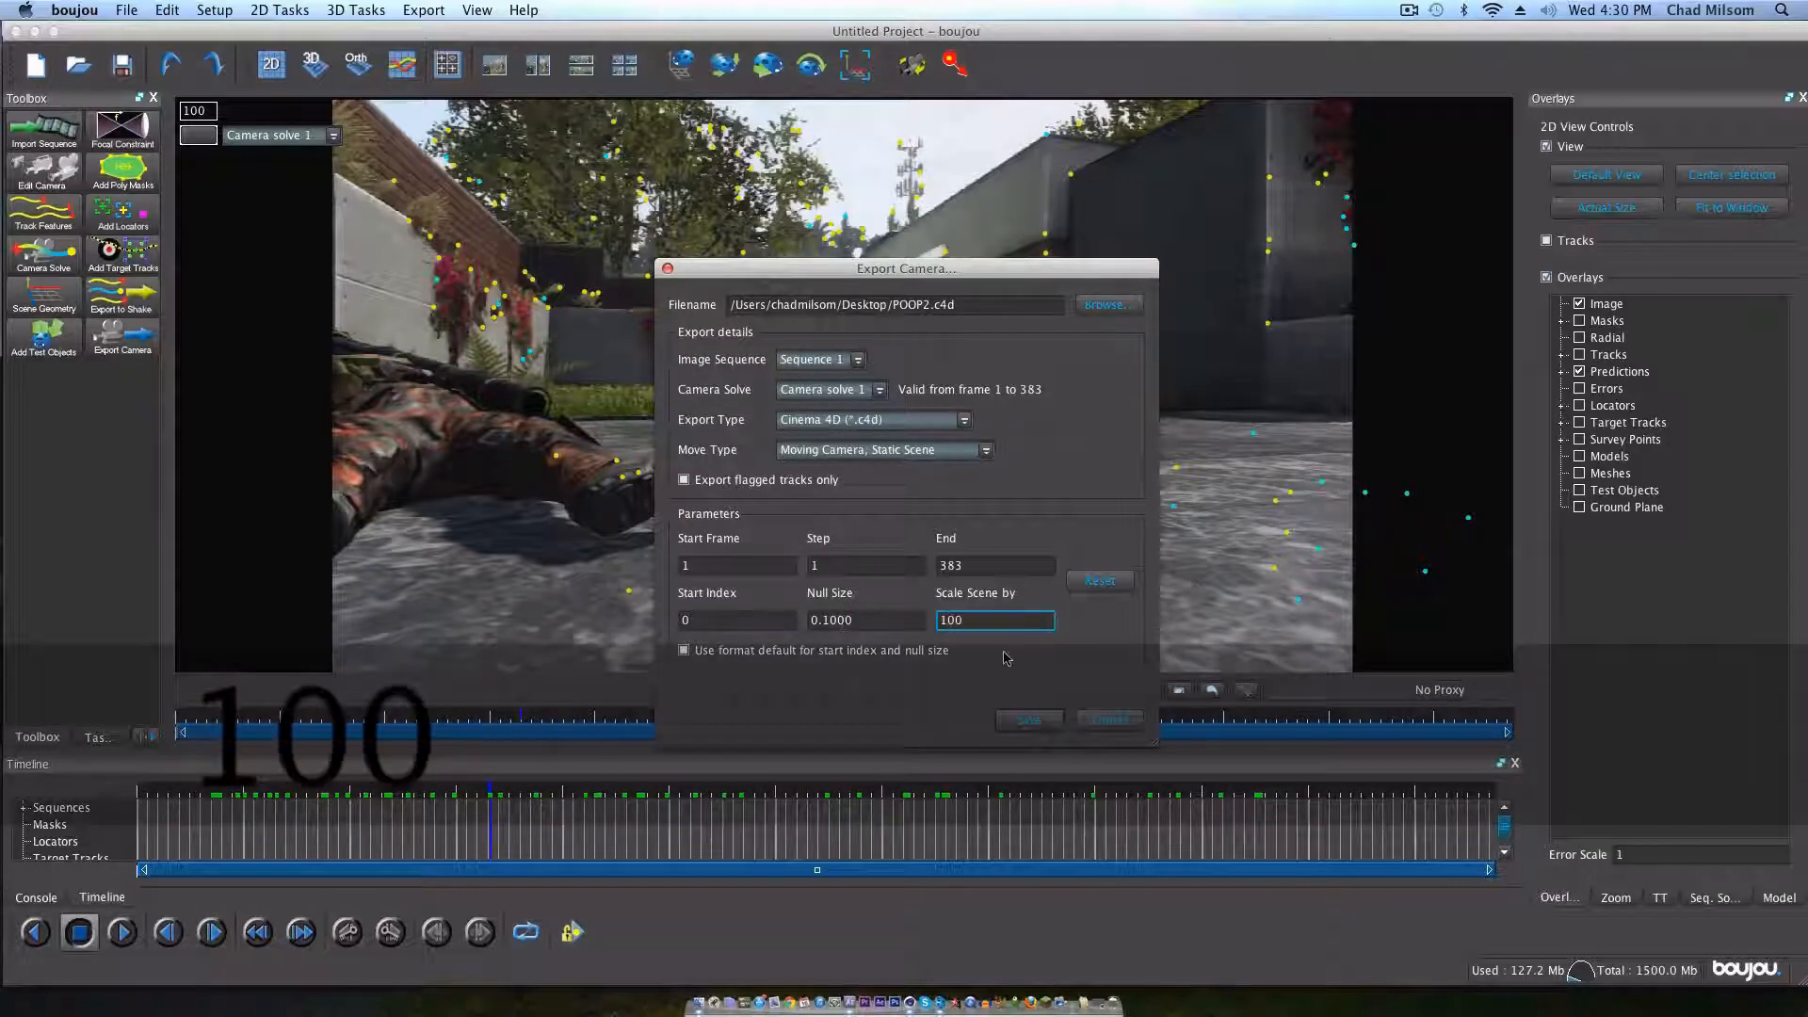
key("Tab")
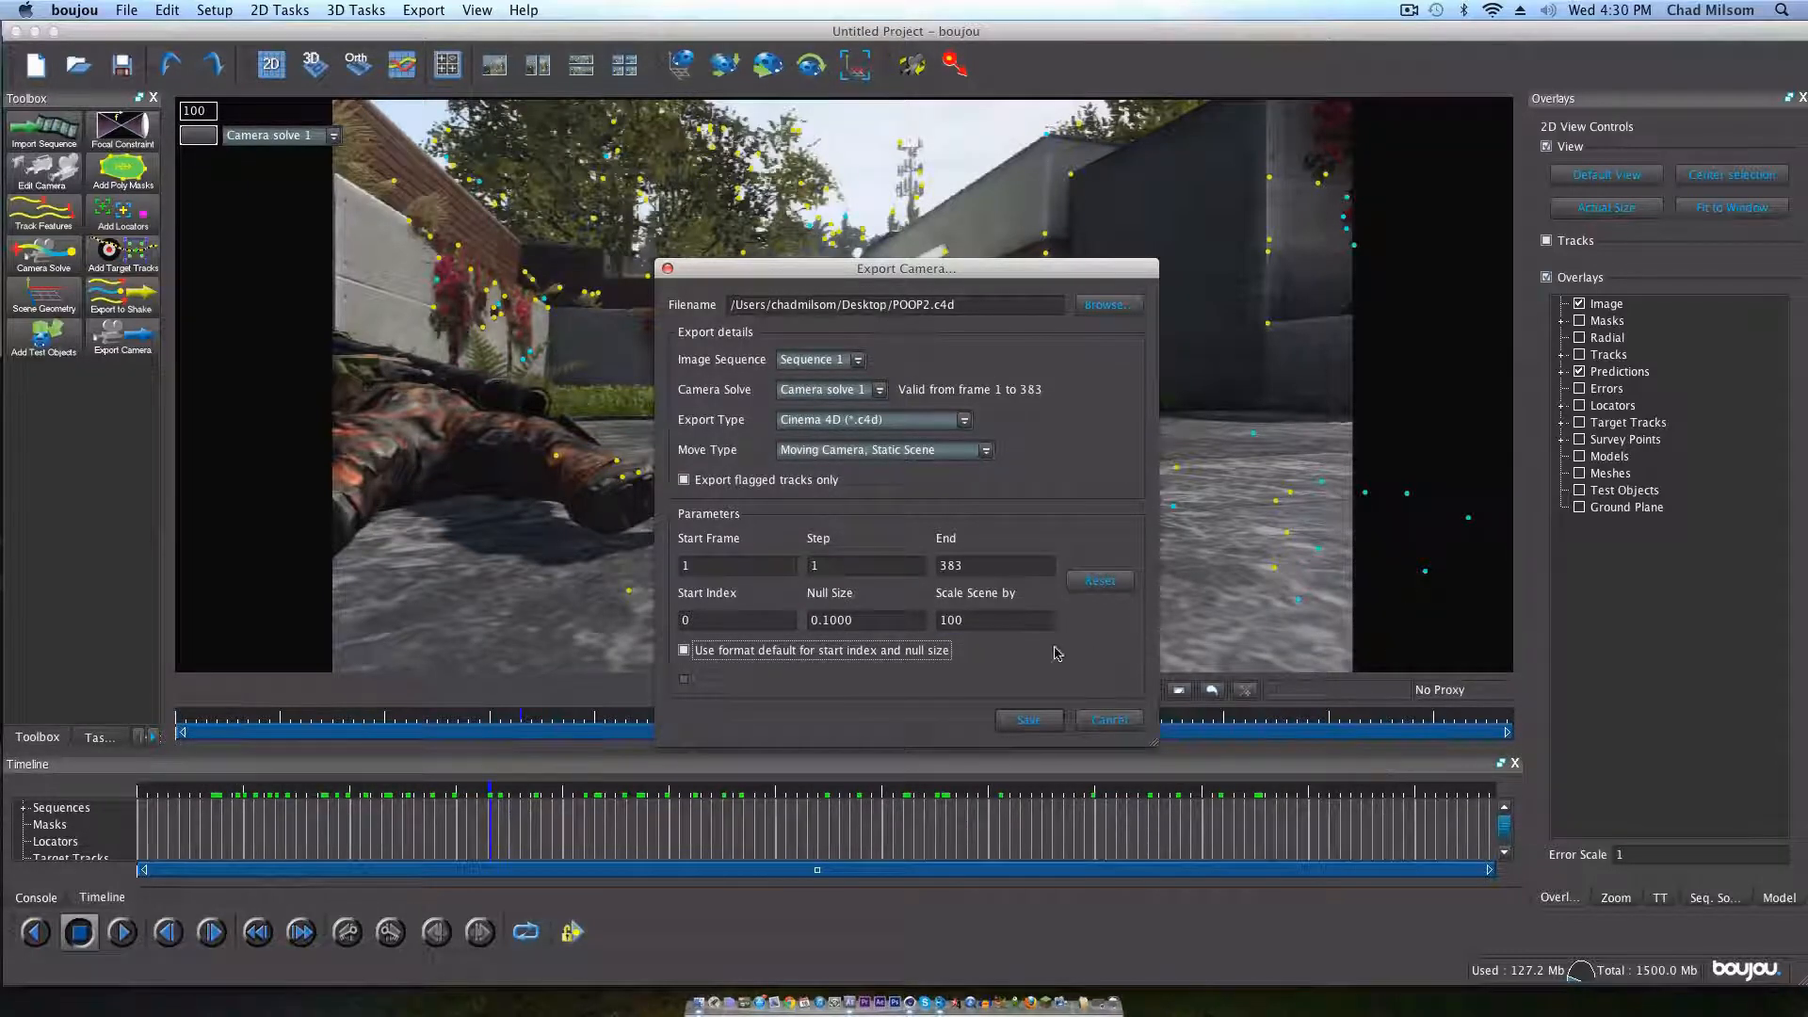
left_click(1027, 720)
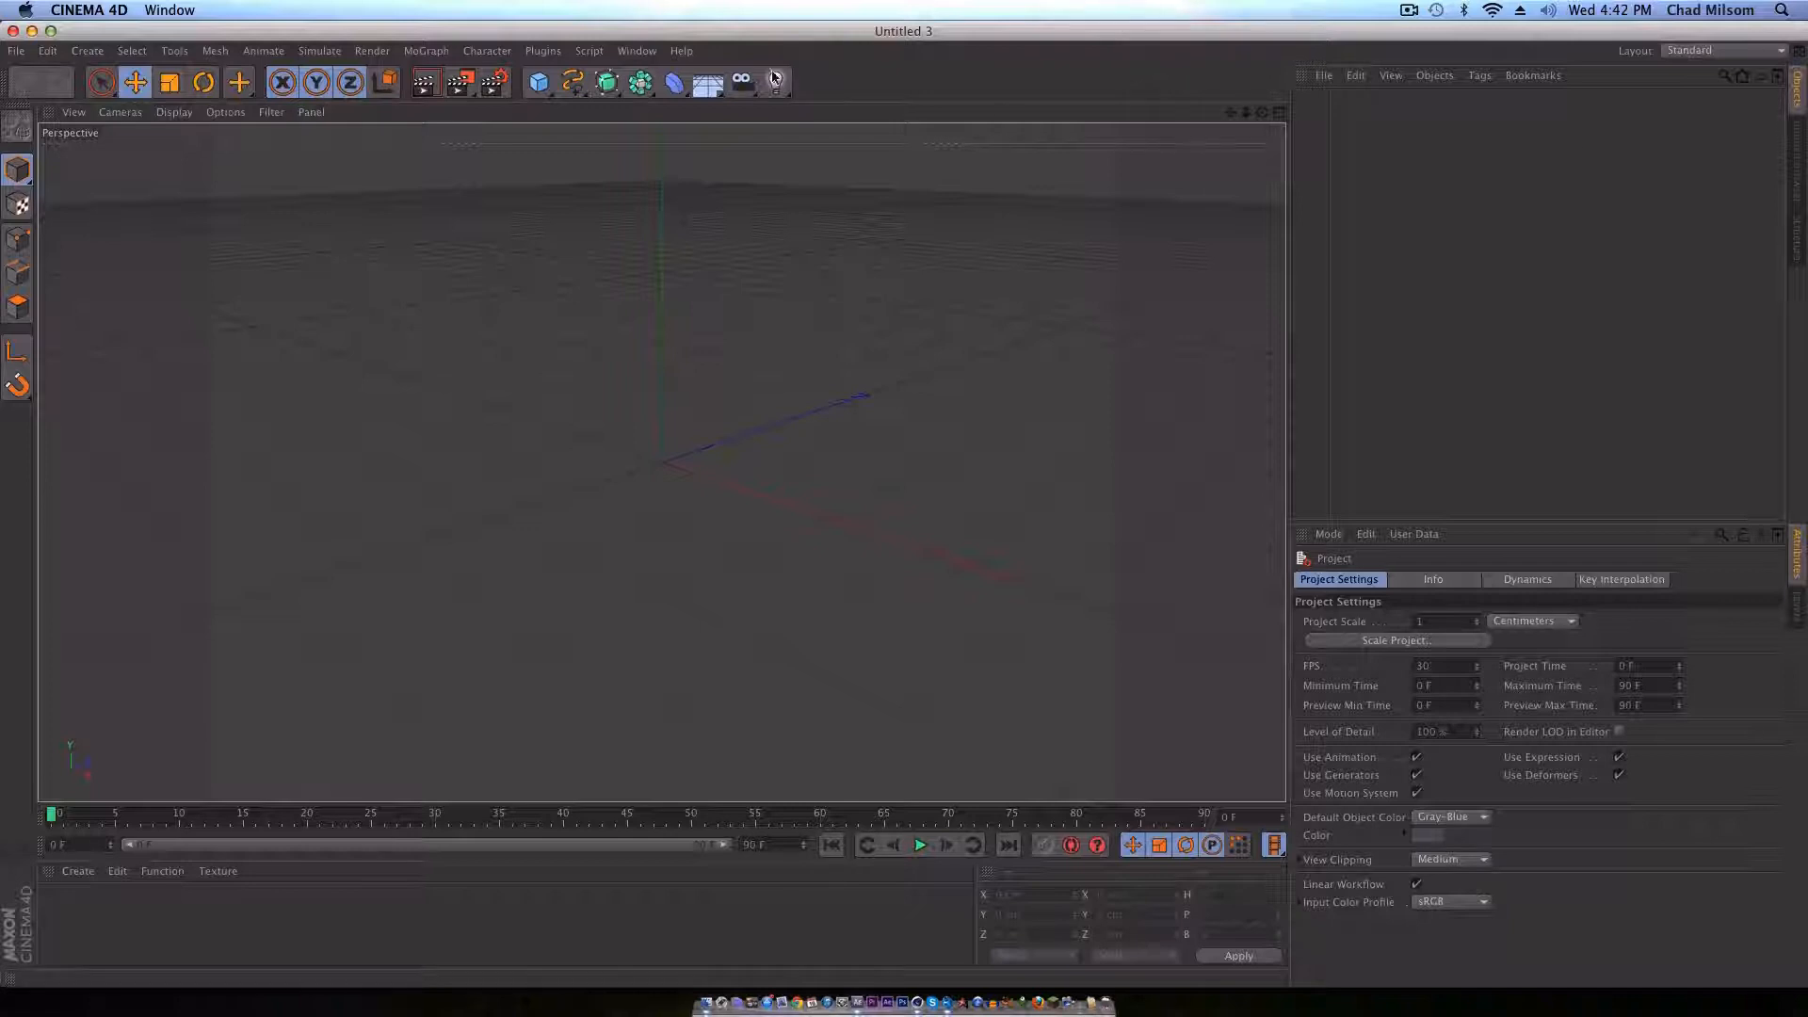
Step: Switch to Cinema 4D, open POOP2.c4d from the Desktop with the default import options, and scrub through the camera movement
left_click(16, 49)
left_click(52, 104)
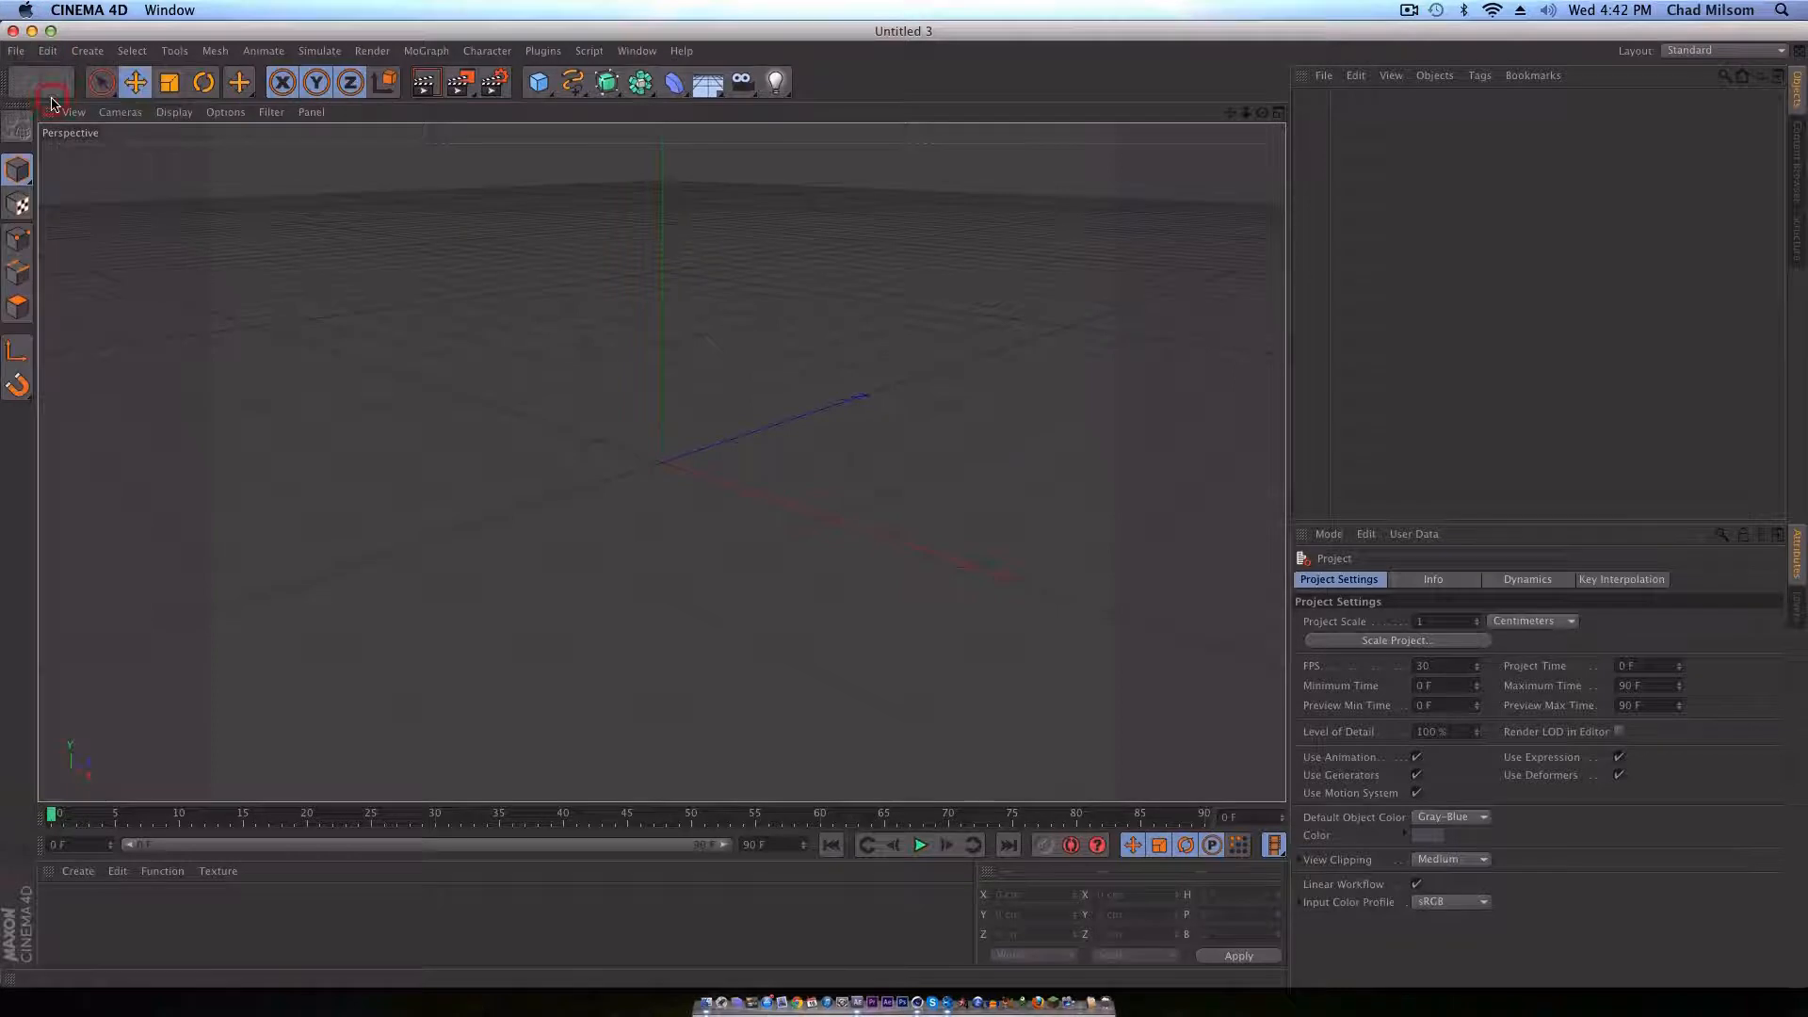
scroll(863, 392, "down", 6)
scroll(863, 392, "down", 1)
left_click(837, 422)
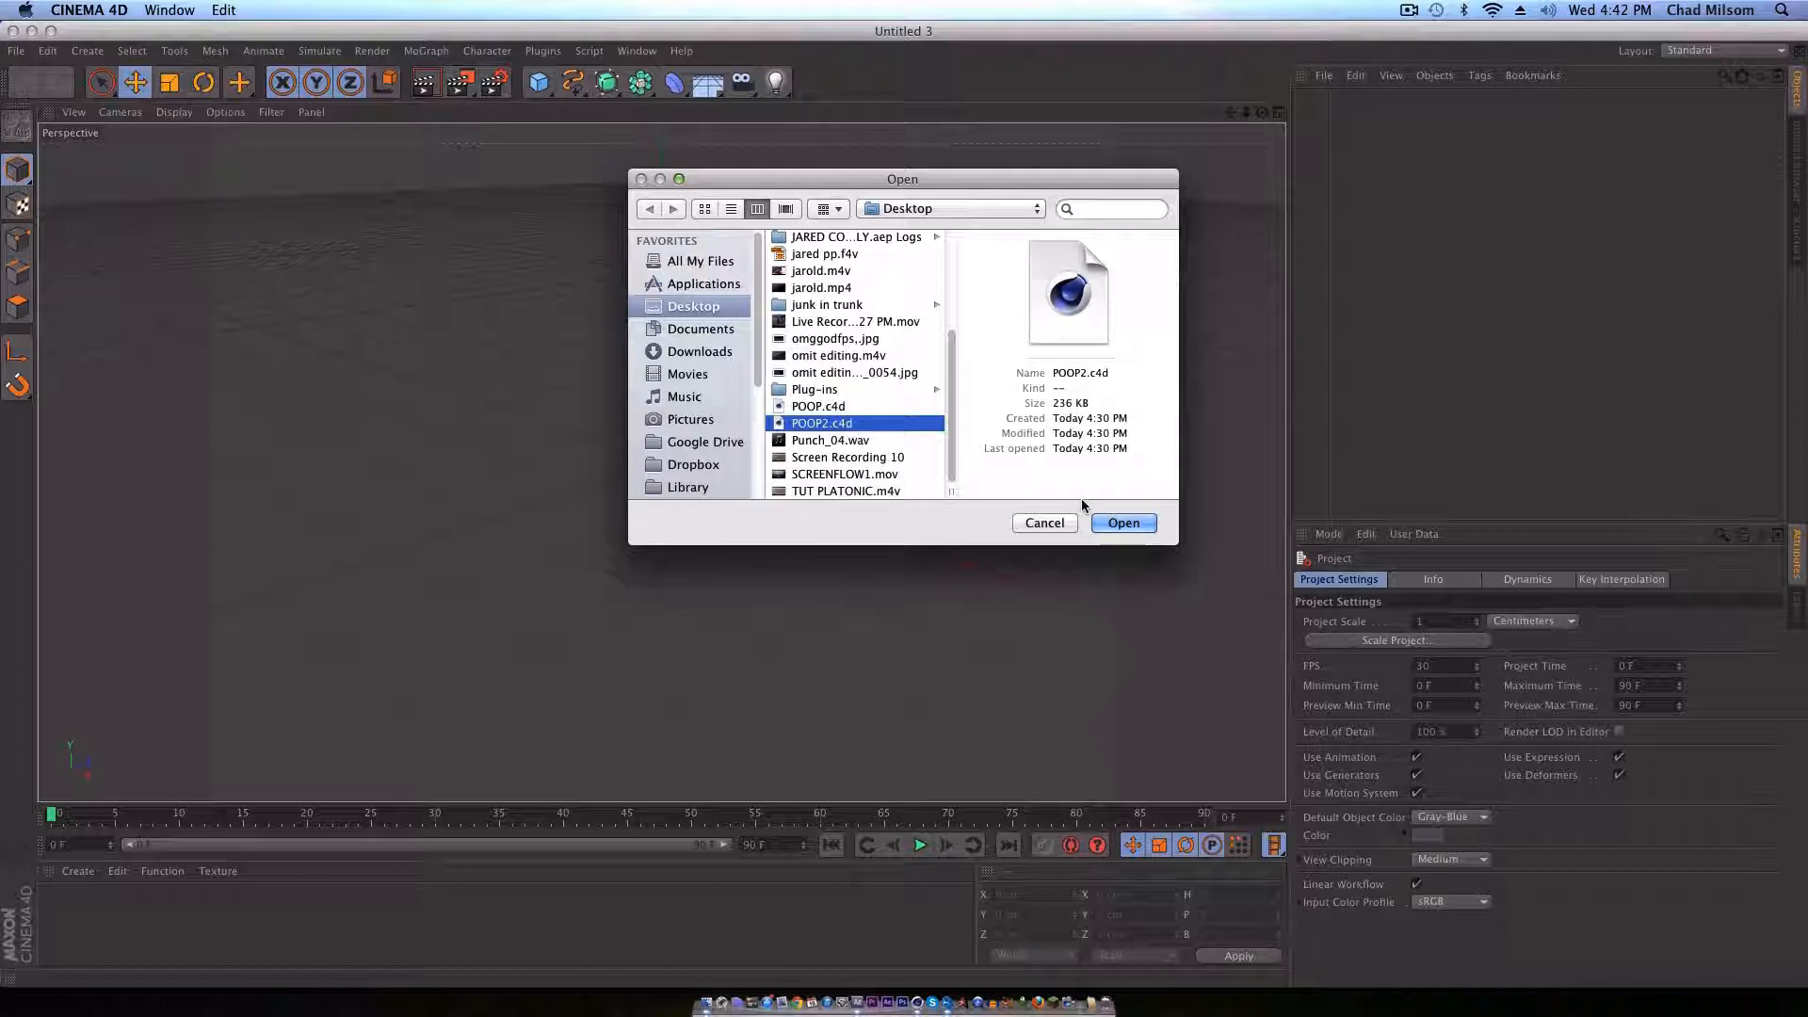
left_click(1121, 522)
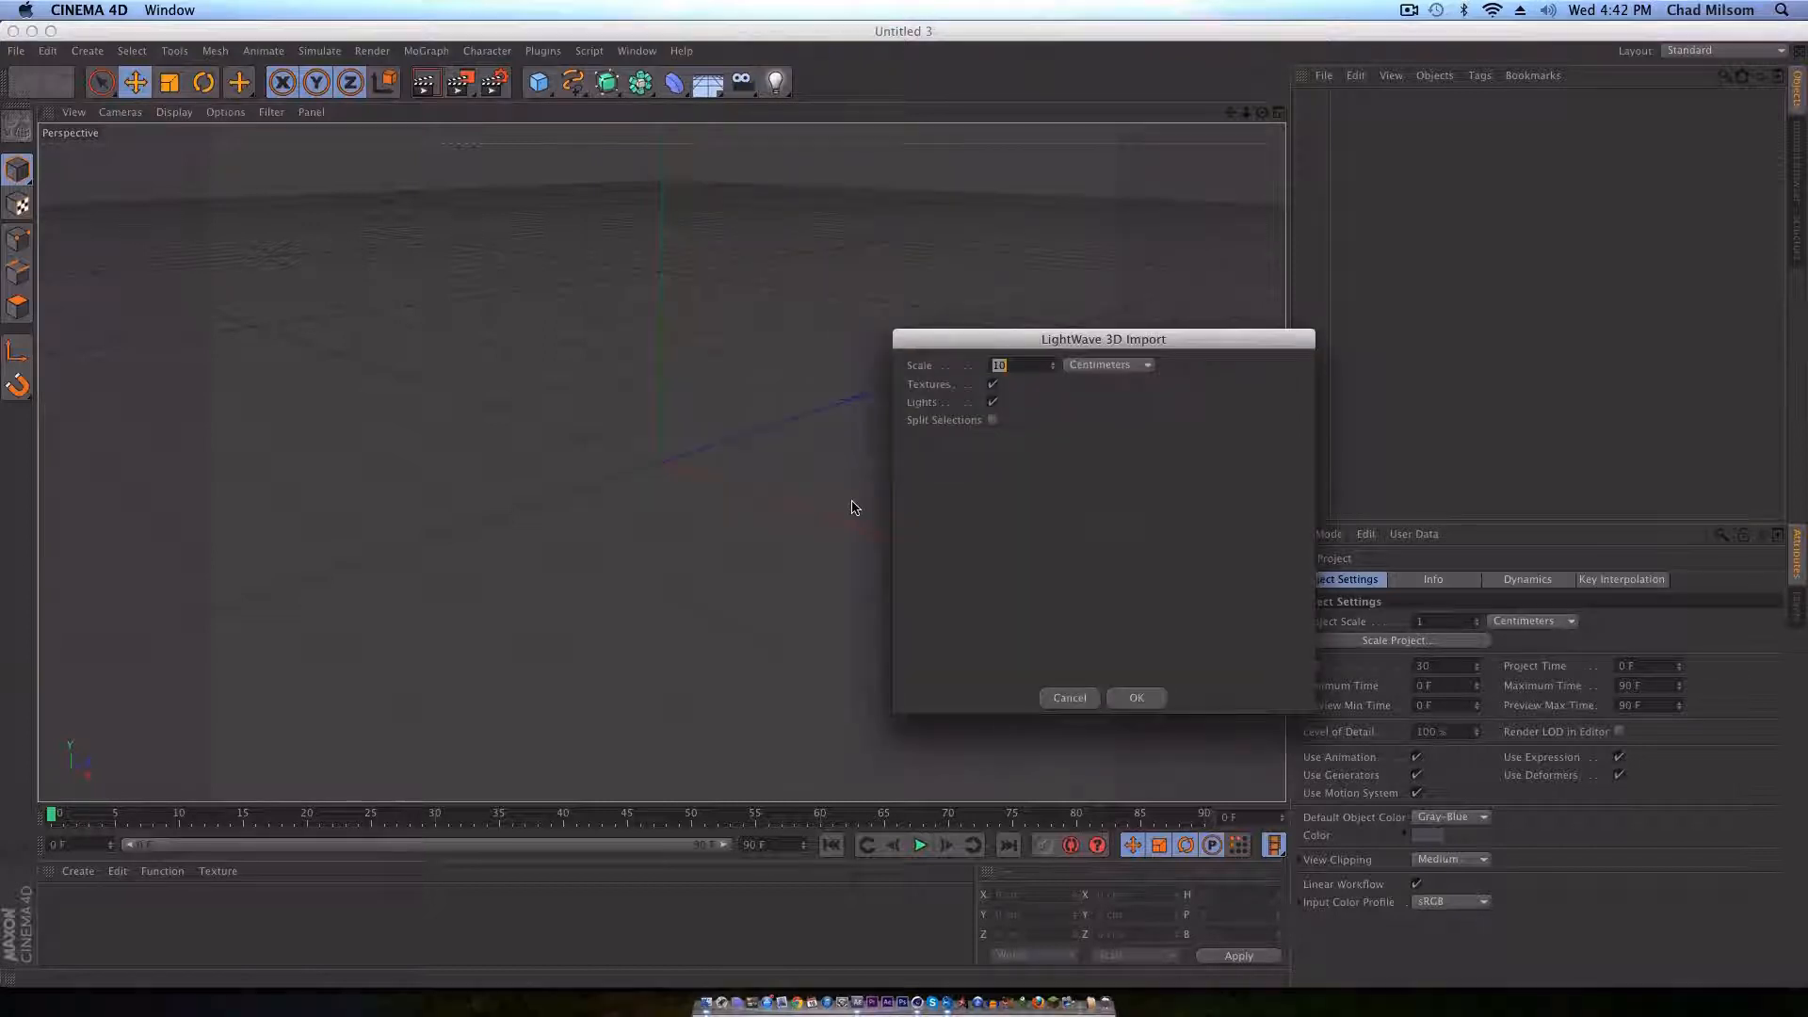
left_click(1154, 702)
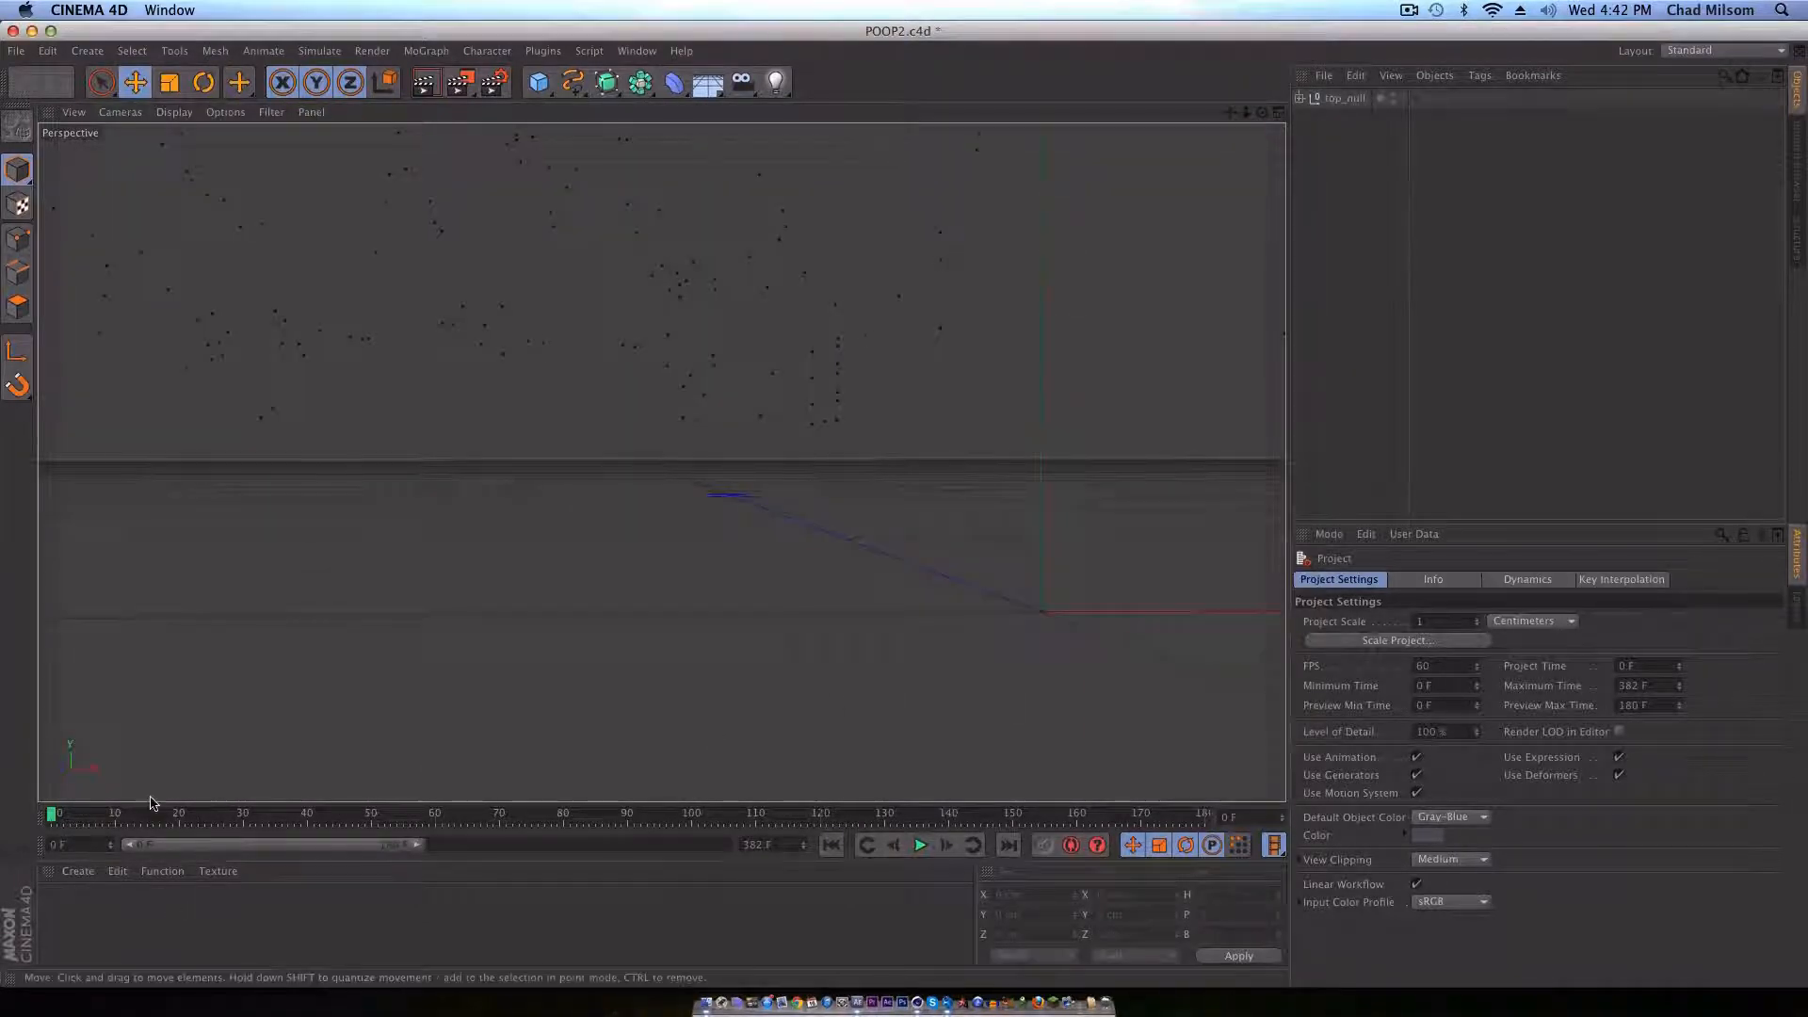
left_click_drag(72, 816, 98, 816)
left_click_drag(659, 810, 191, 812)
left_click_drag(198, 815, 29, 818)
Step: Create a new material and disable its Specular channel
left_click(97, 930)
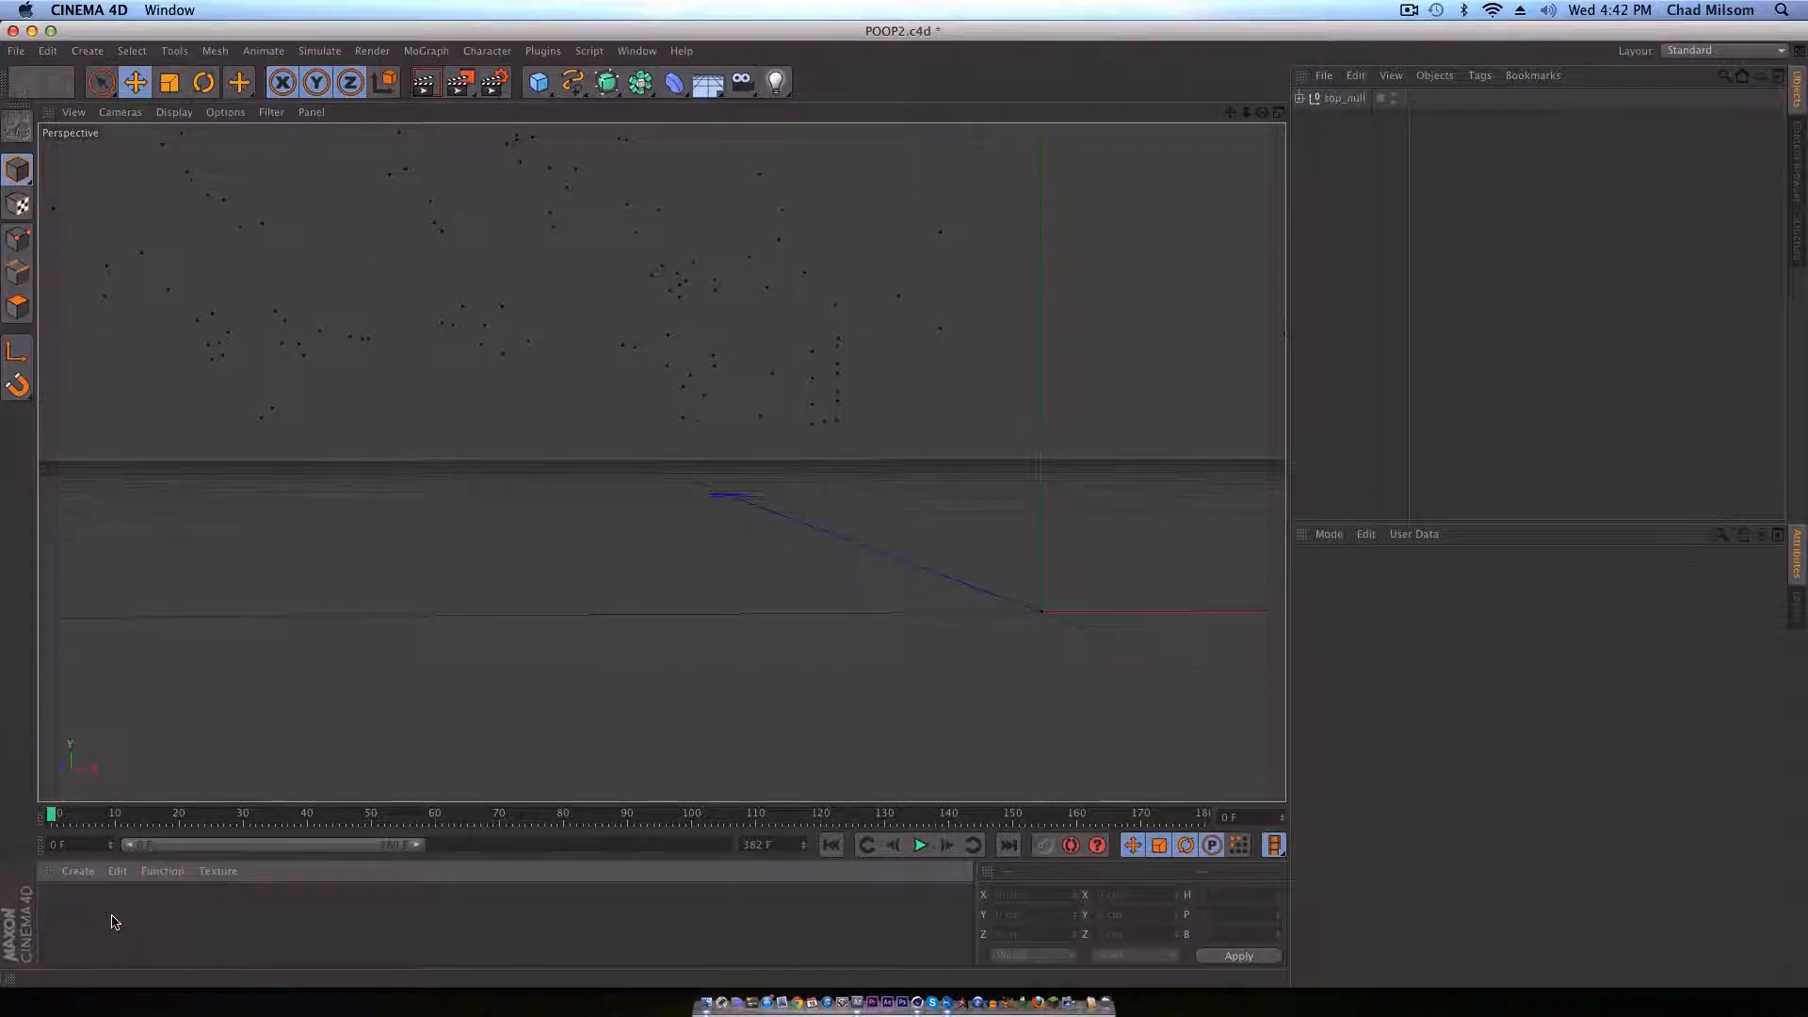
double_click(113, 916)
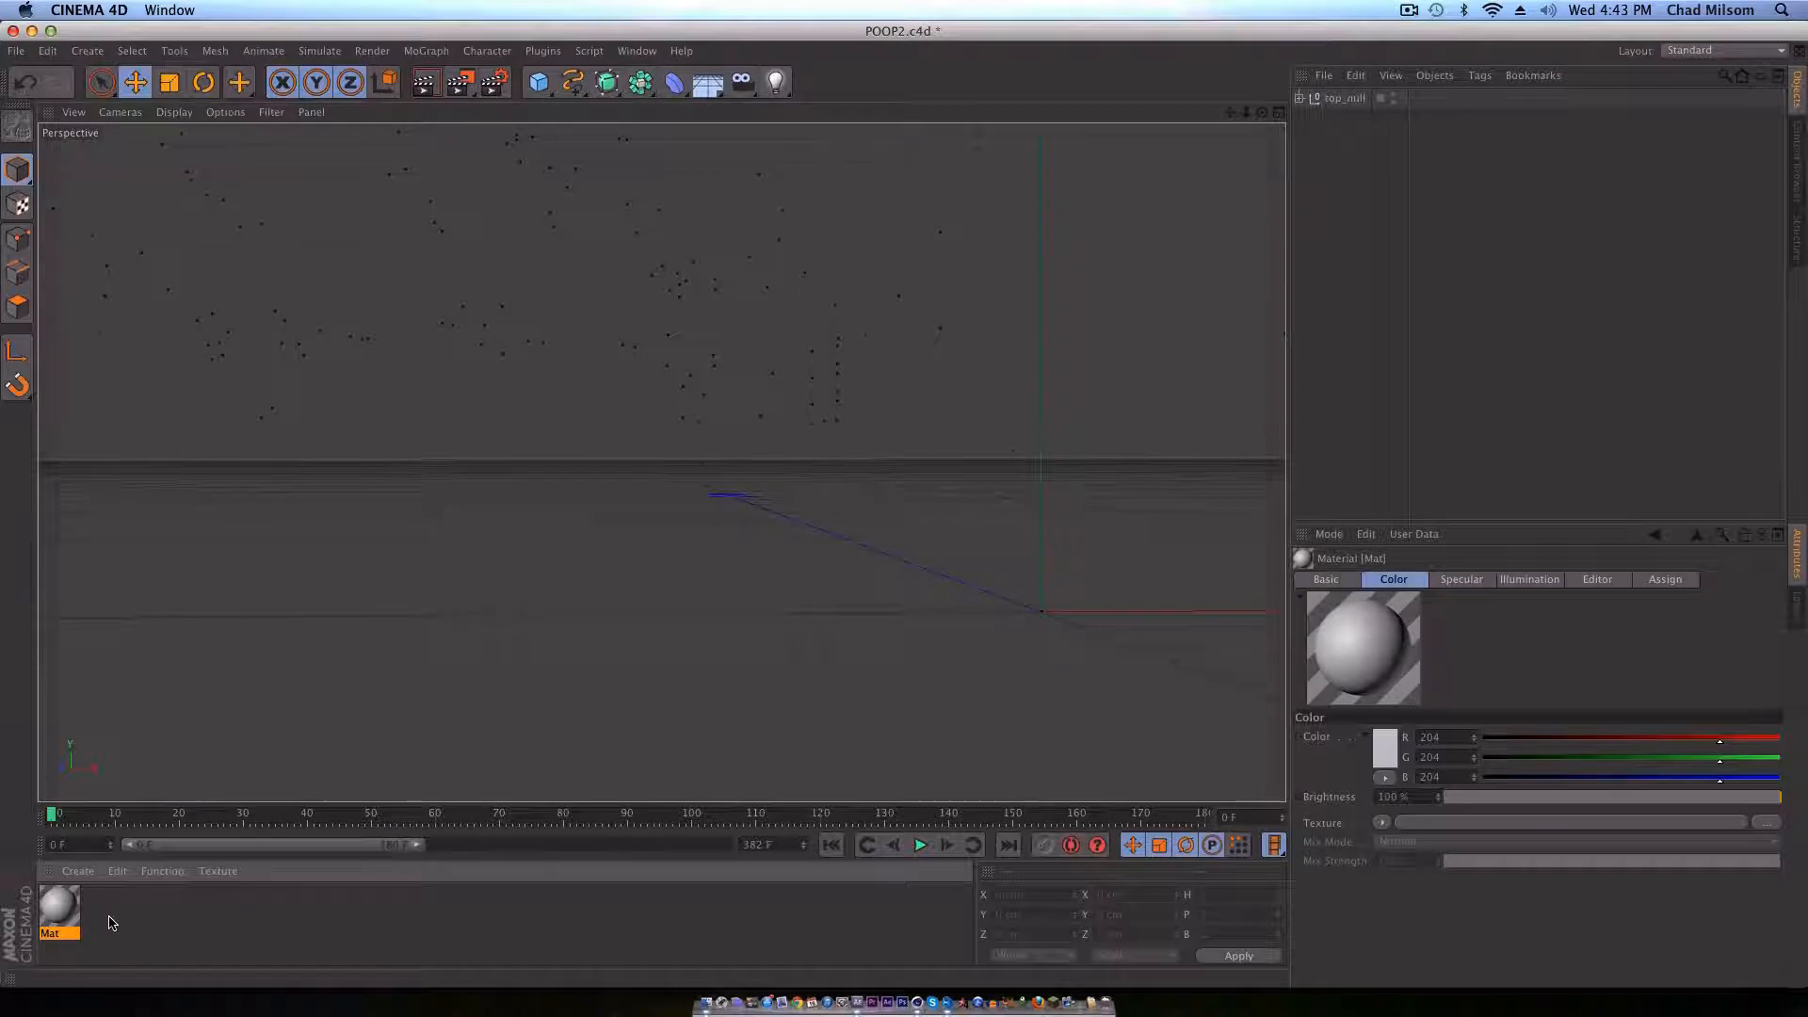
double_click(59, 907)
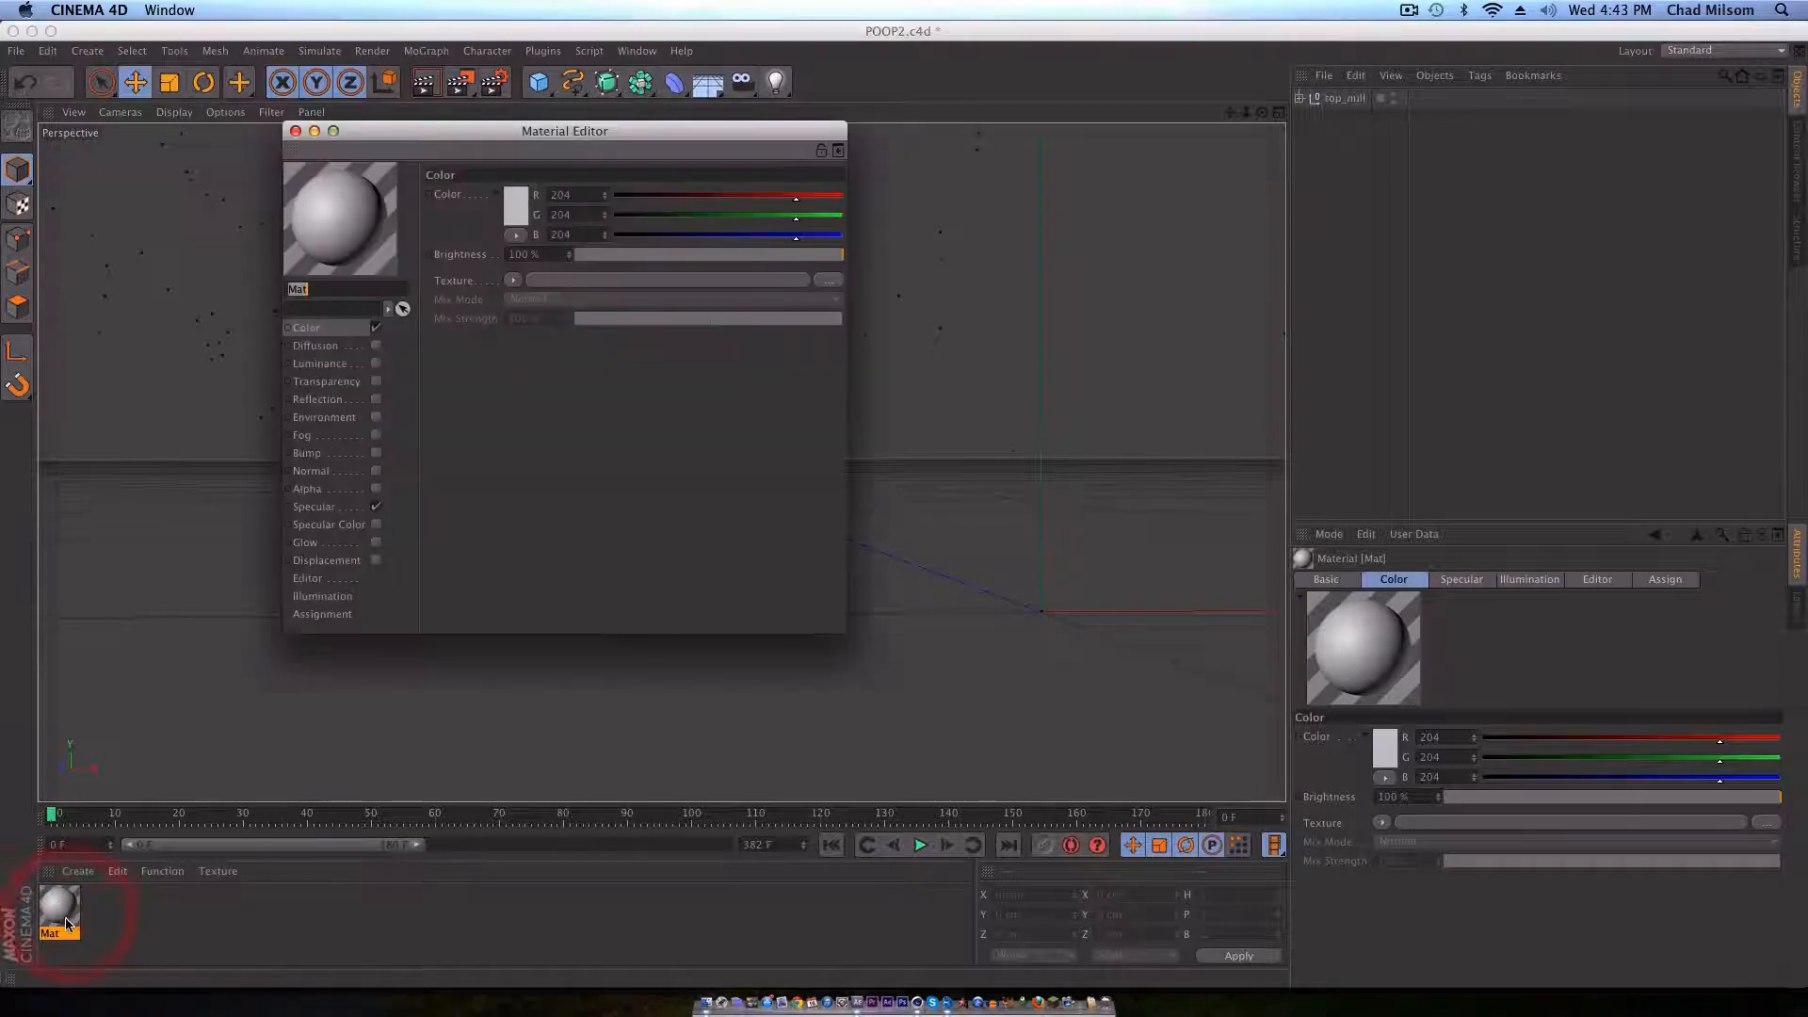
left_click(376, 508)
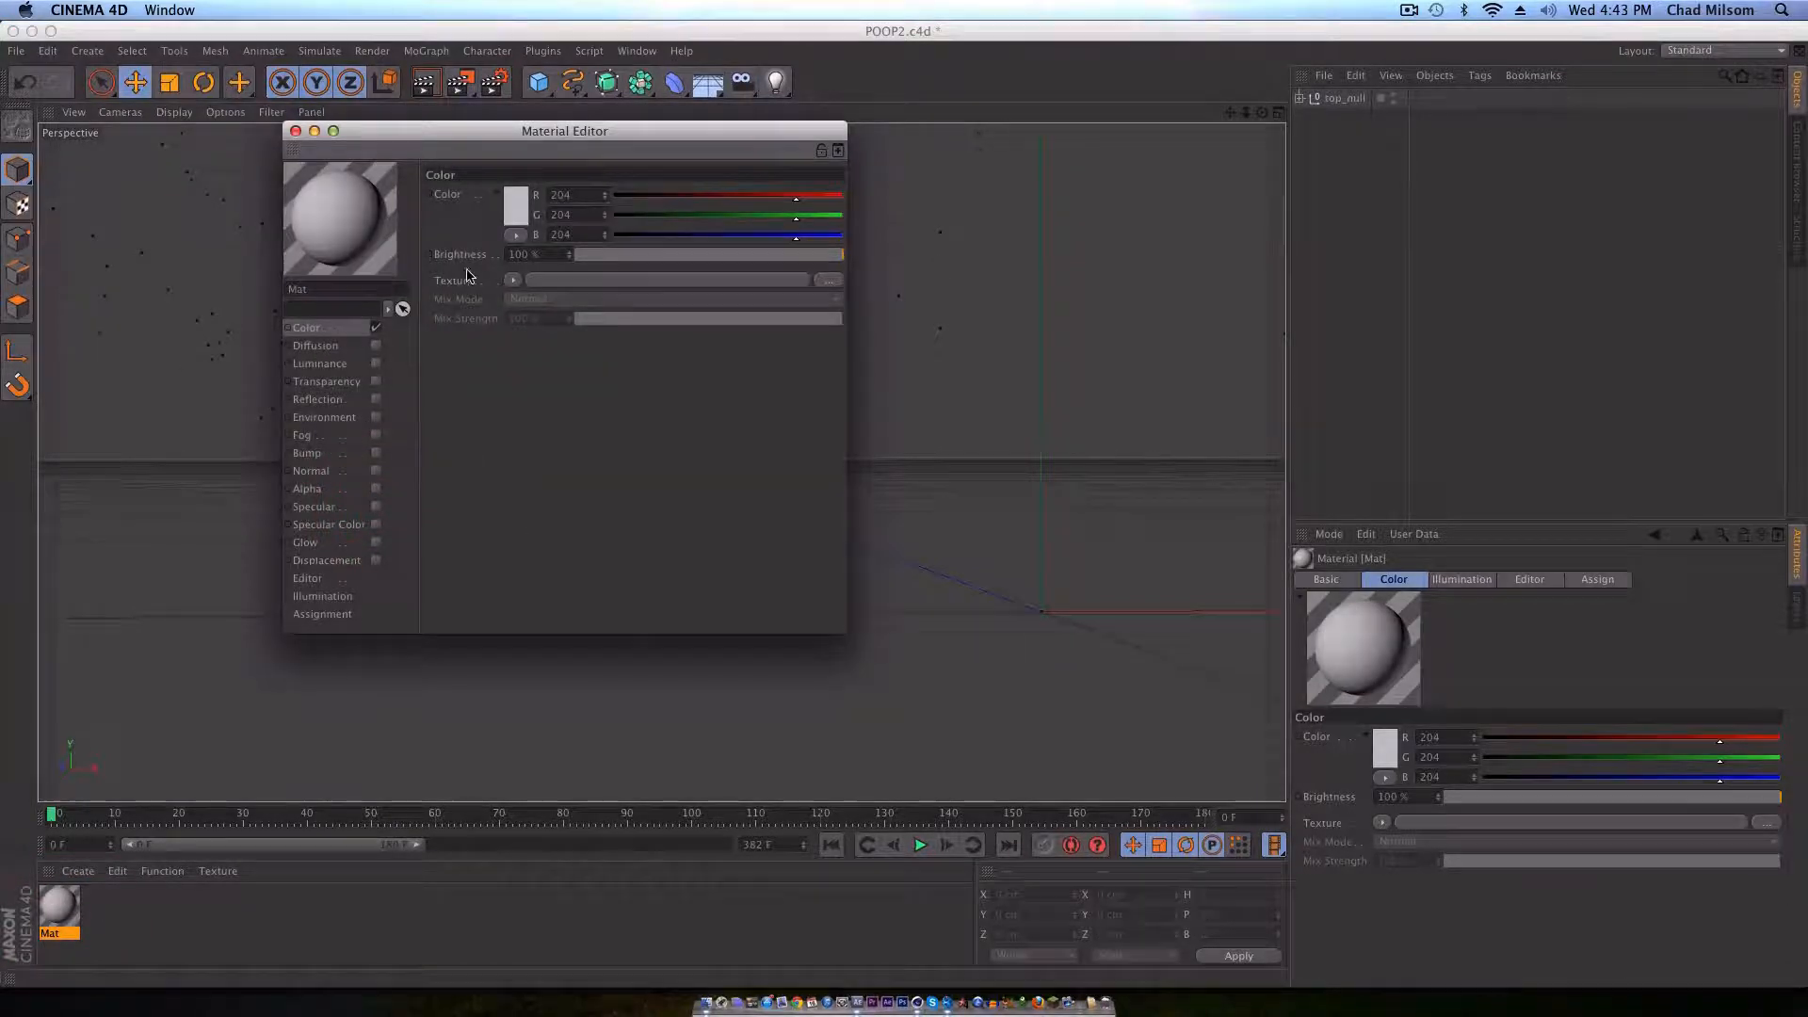
Step: Load the first JPEG of the tut folder's sequence as the material's color texture, without copying it into the project
left_click(512, 280)
left_click(517, 317)
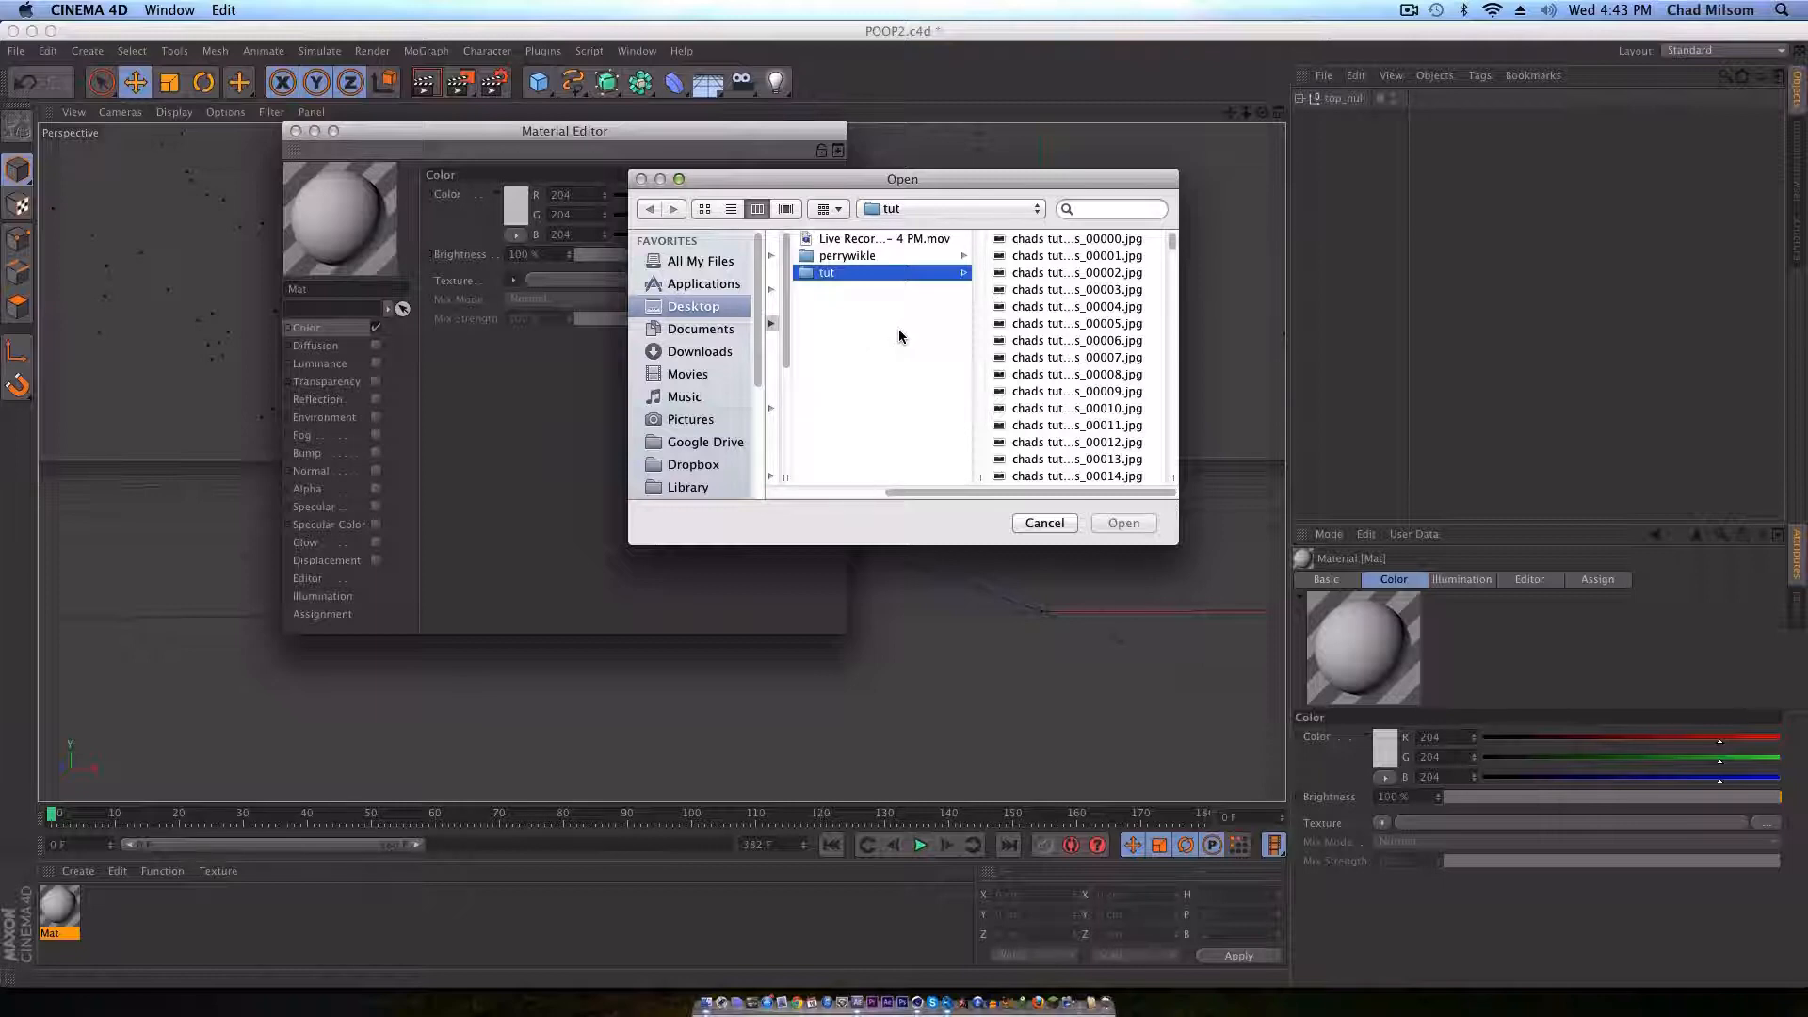
left_click(1053, 243)
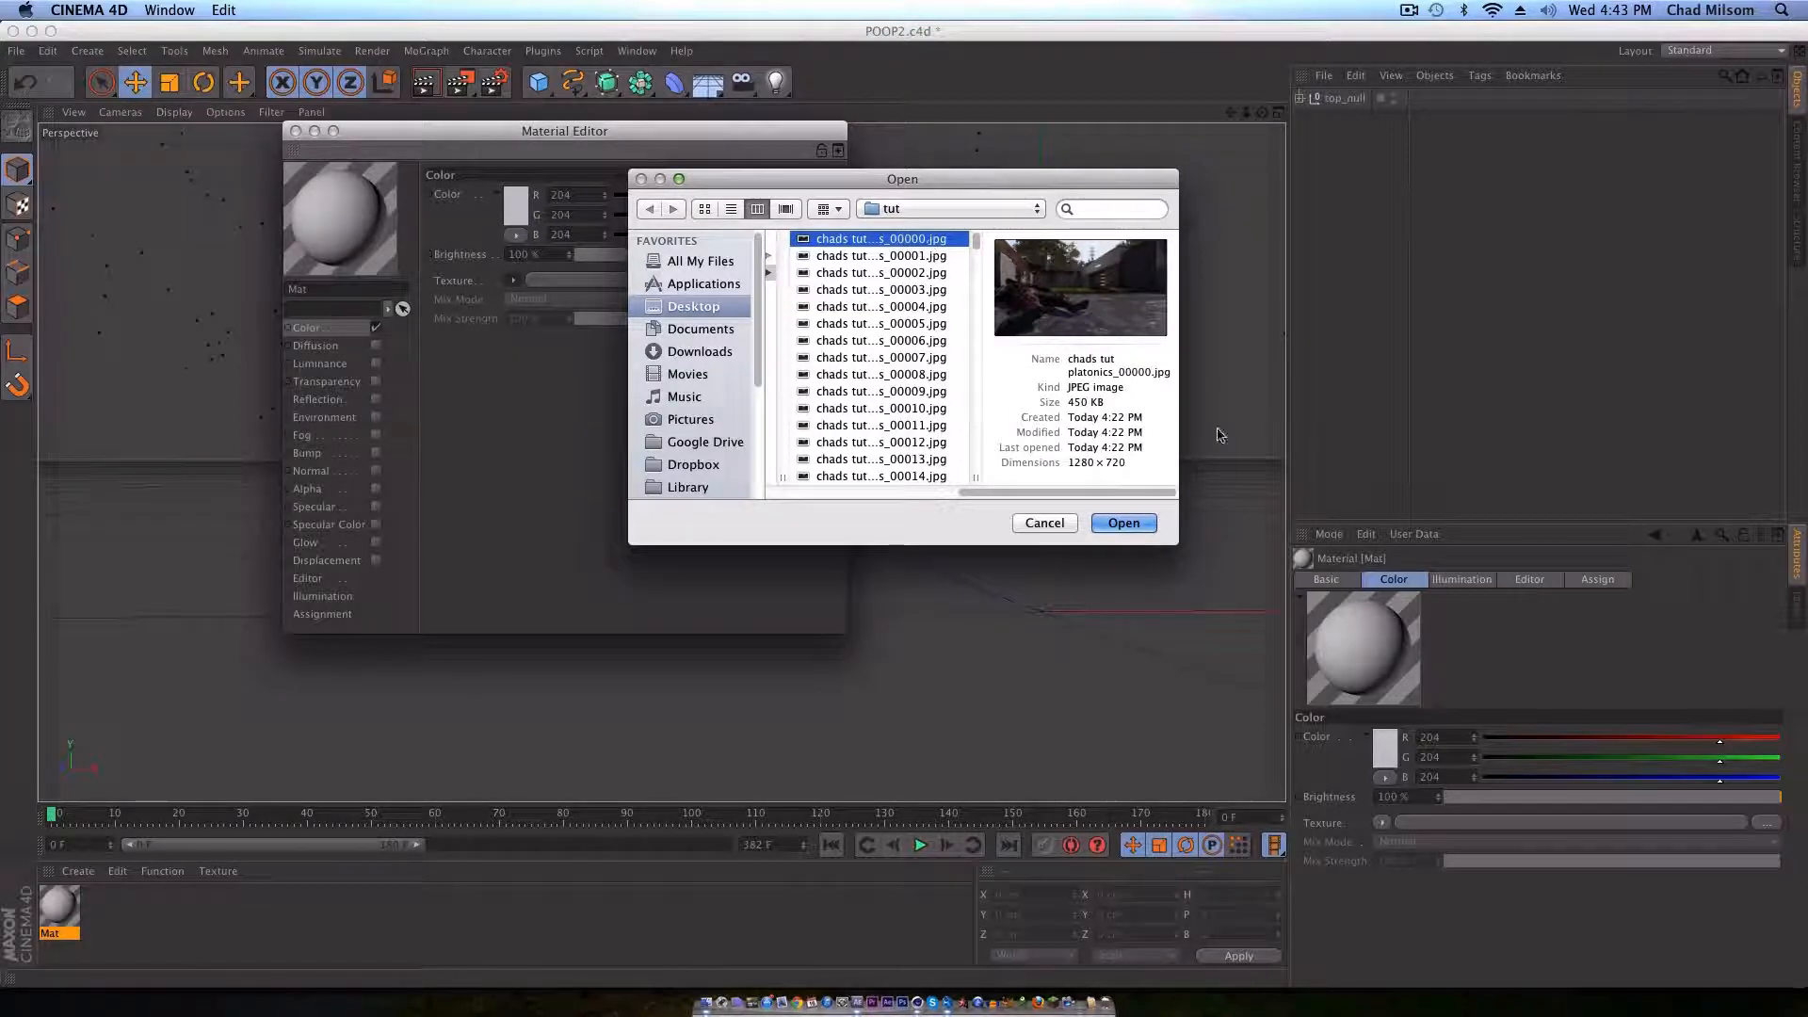
left_click(1126, 524)
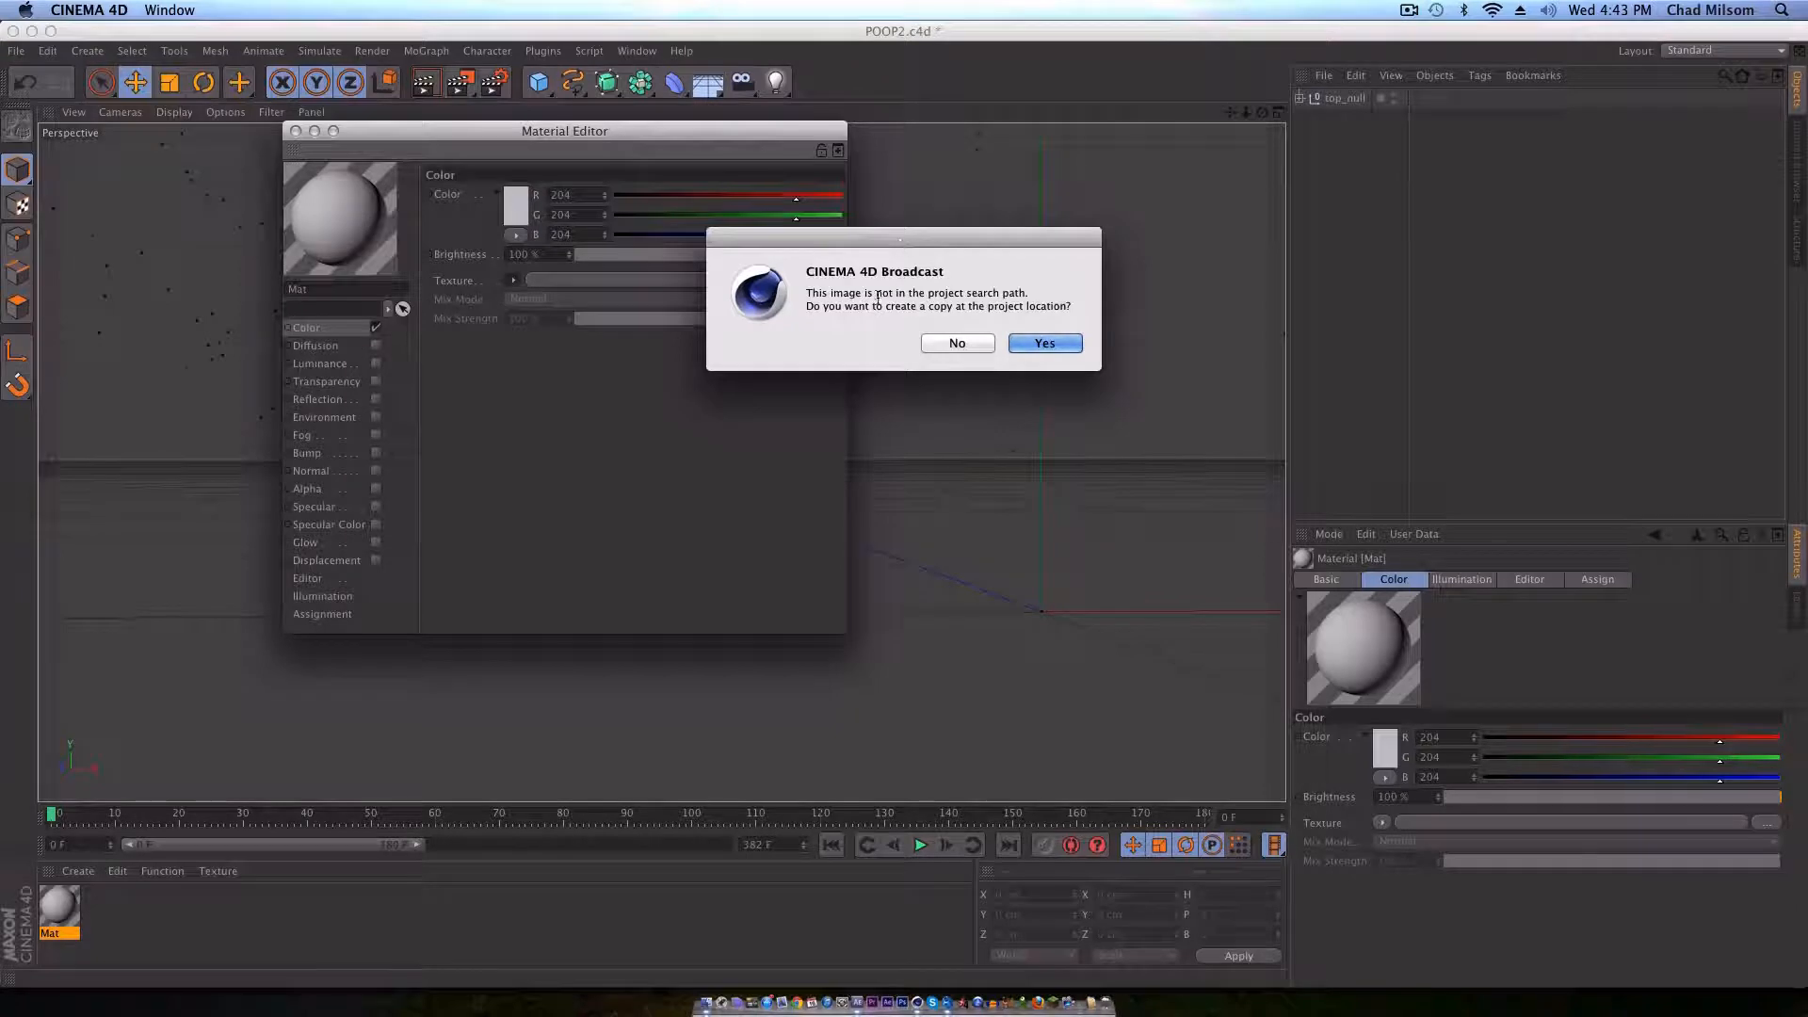
left_click(957, 343)
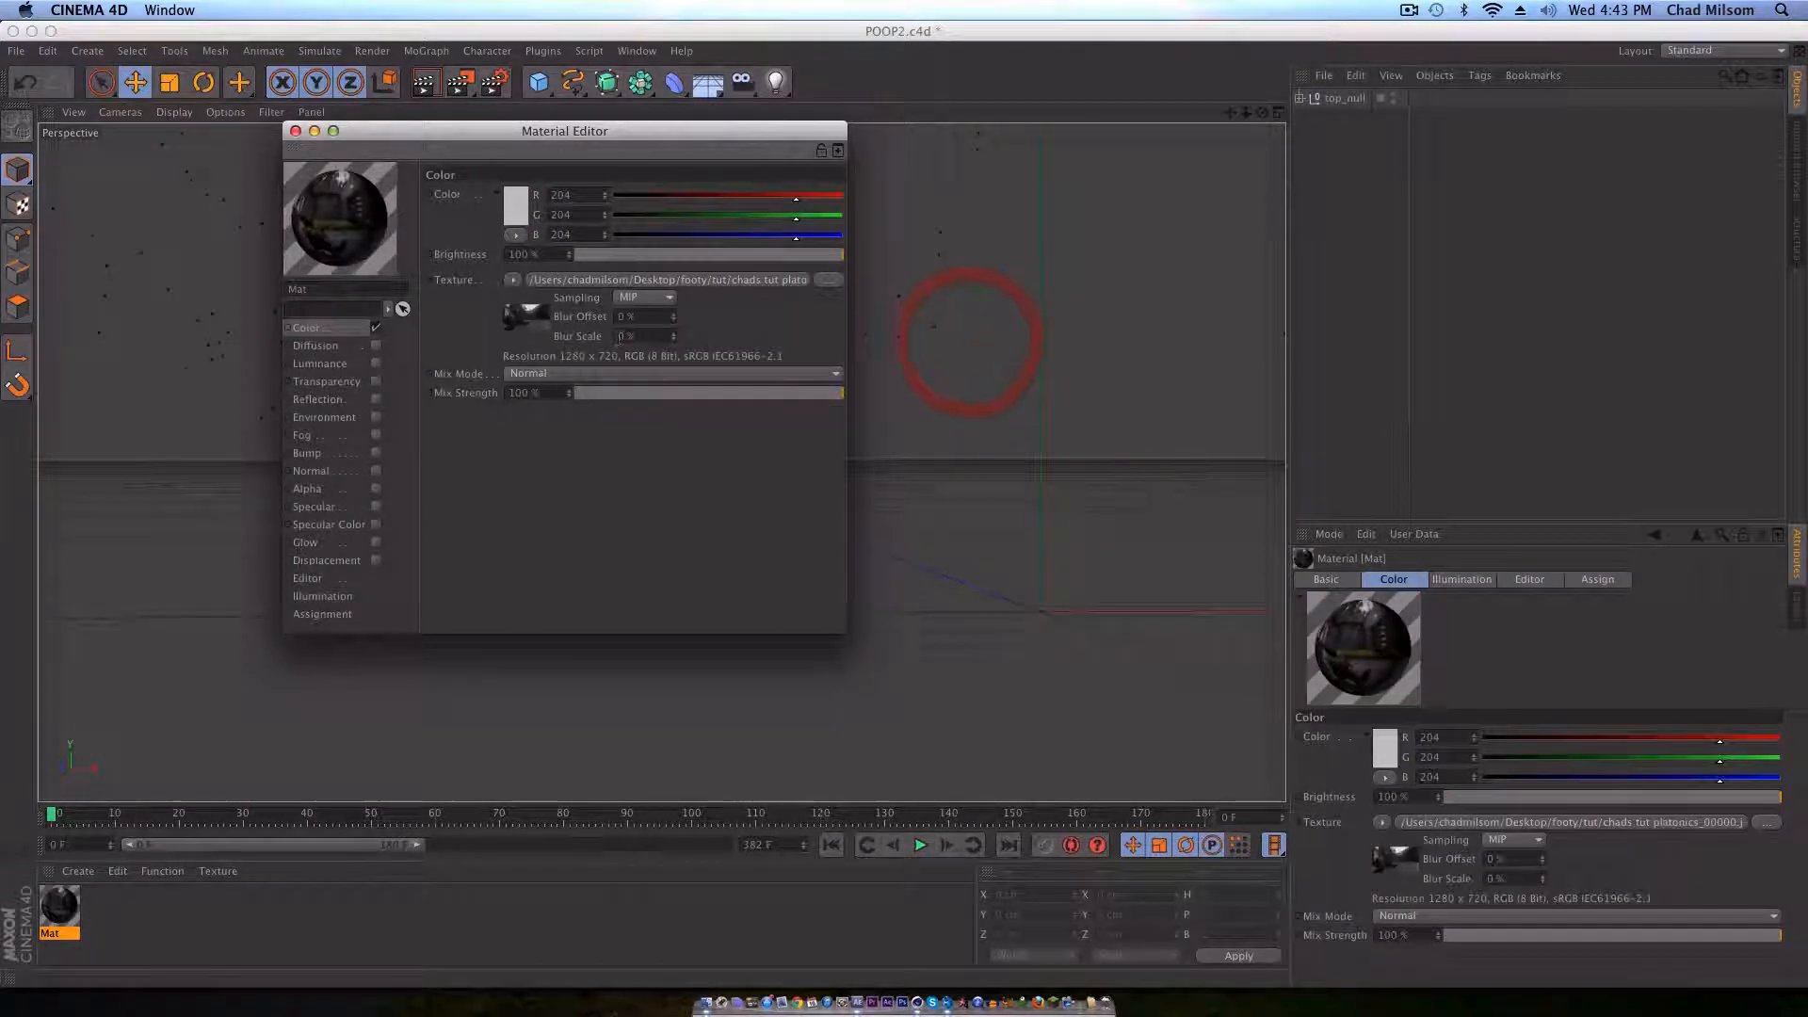
Step: Calculate the color texture's animation frame range from the image sequence and close the material editor
left_click(577, 283)
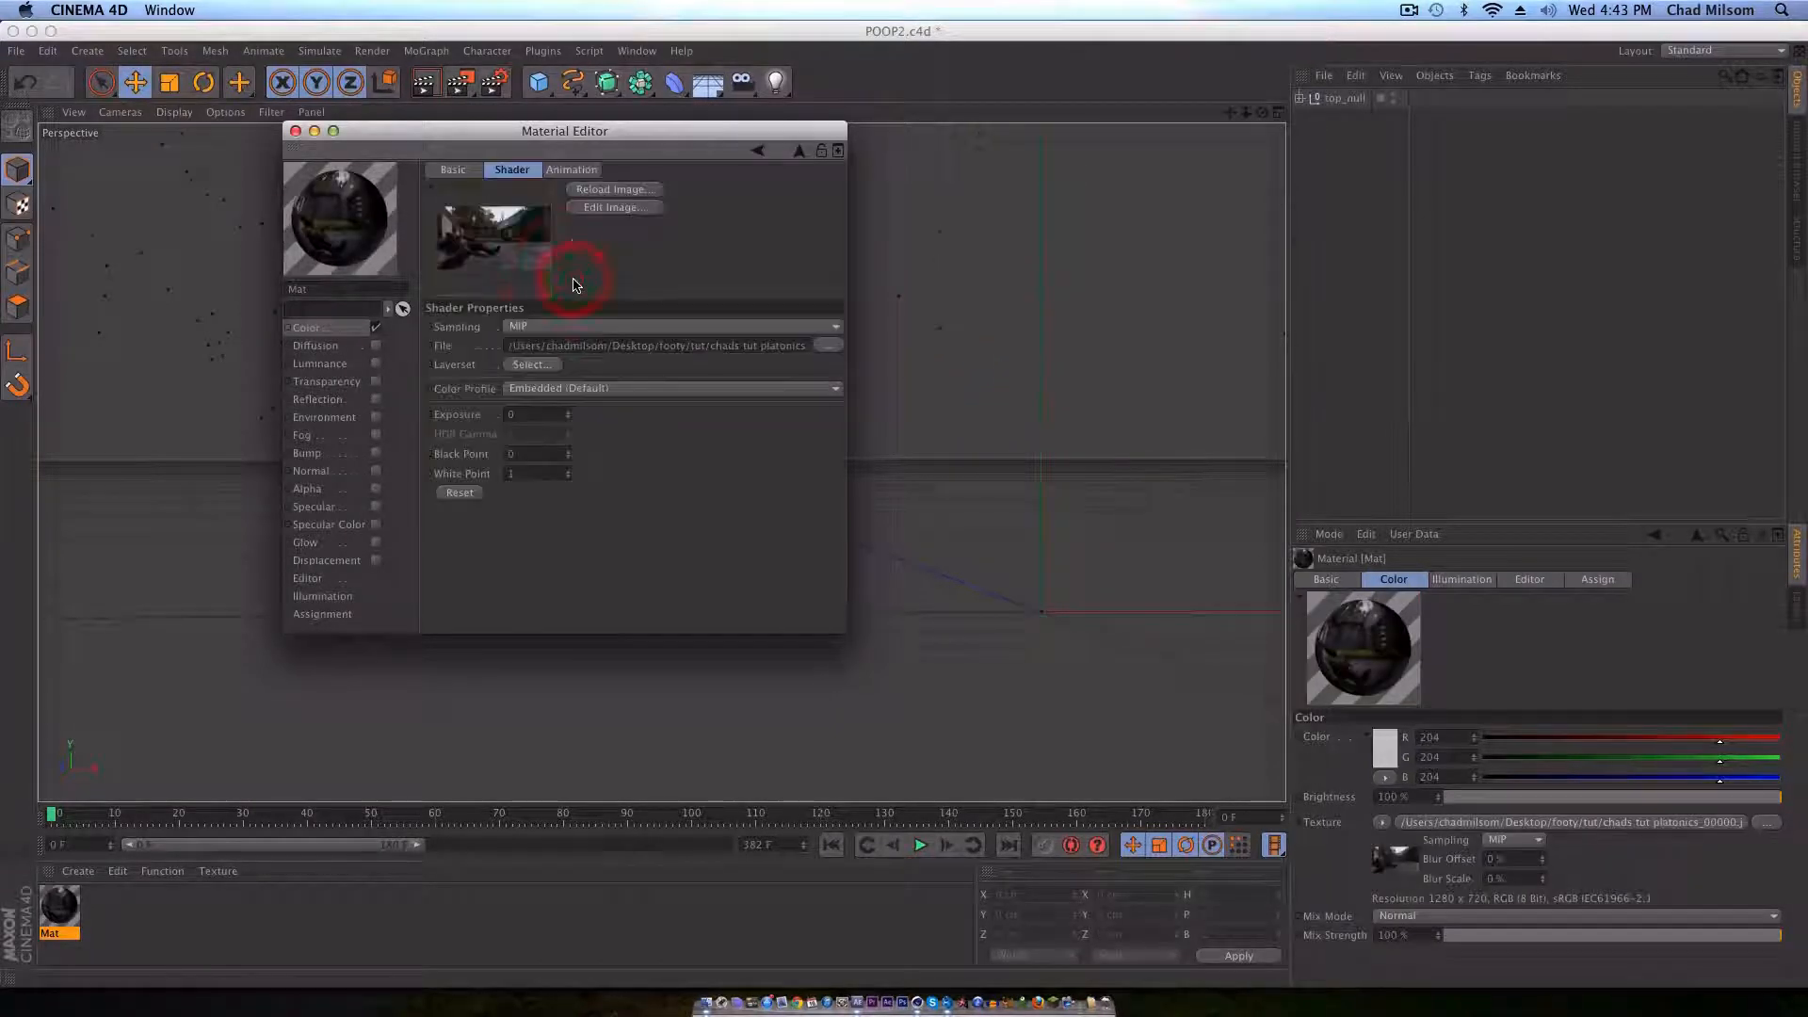
left_click(565, 171)
left_click(451, 488)
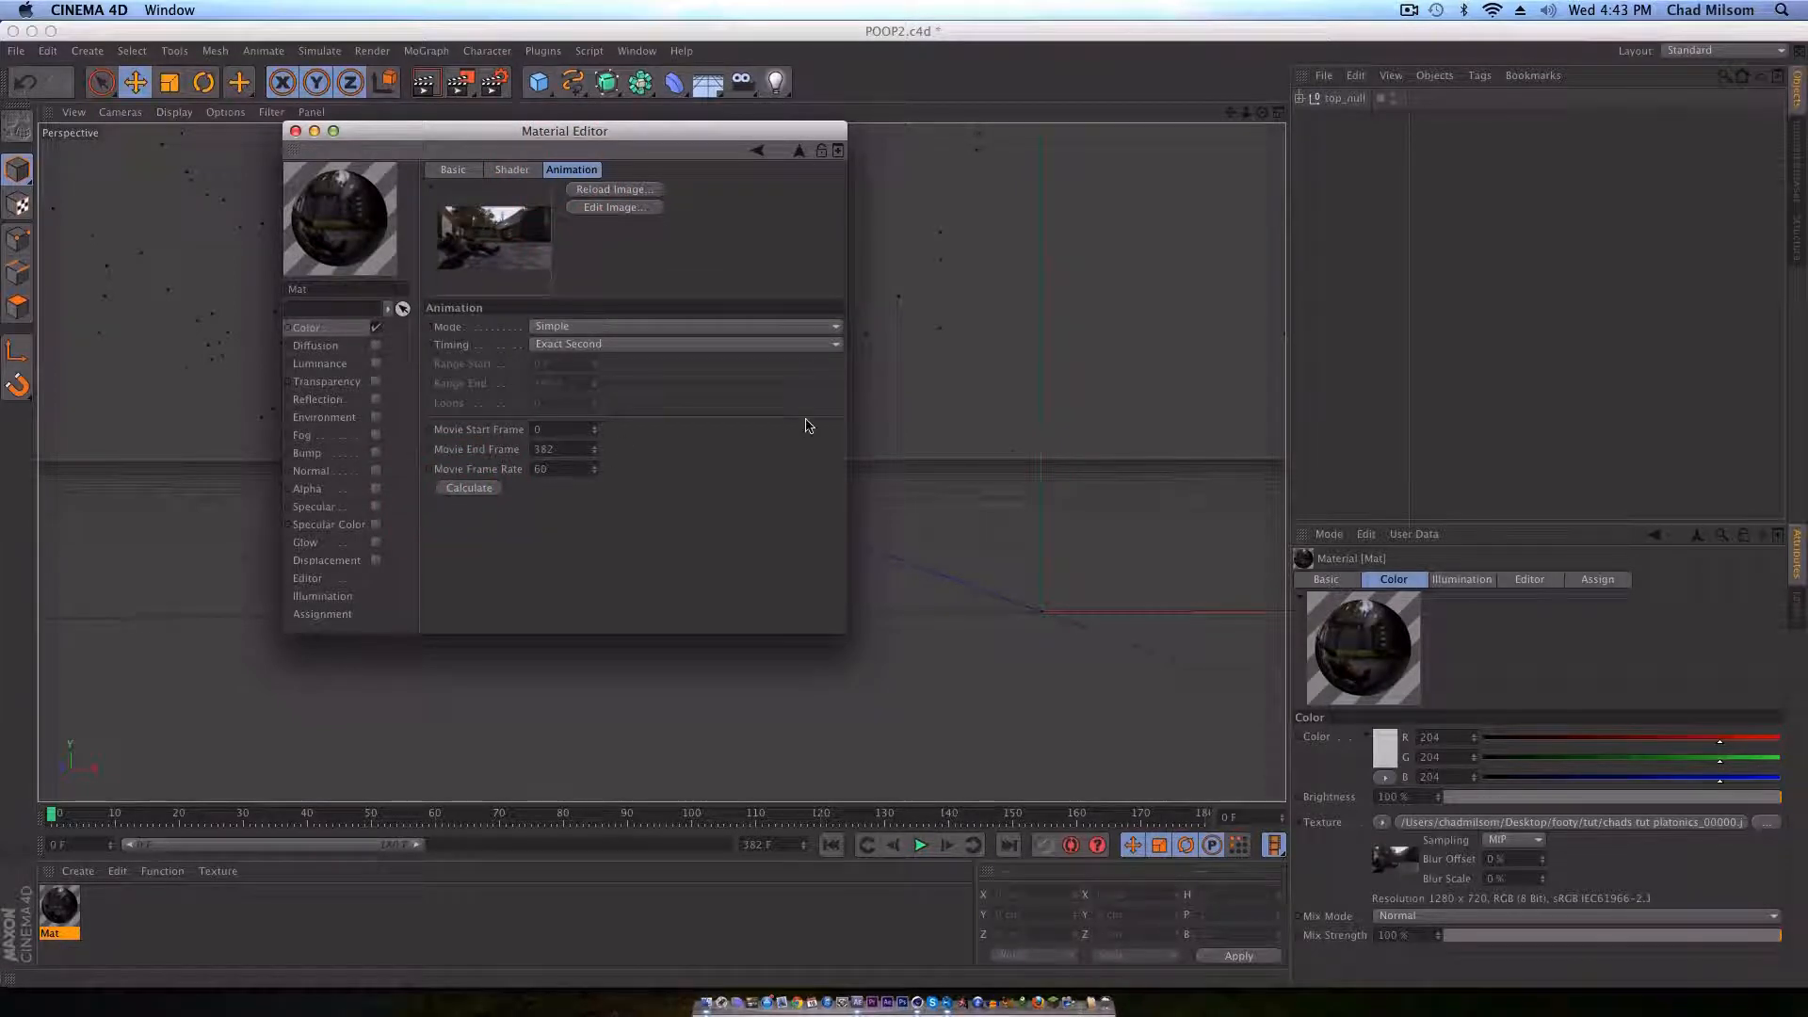
left_click(294, 131)
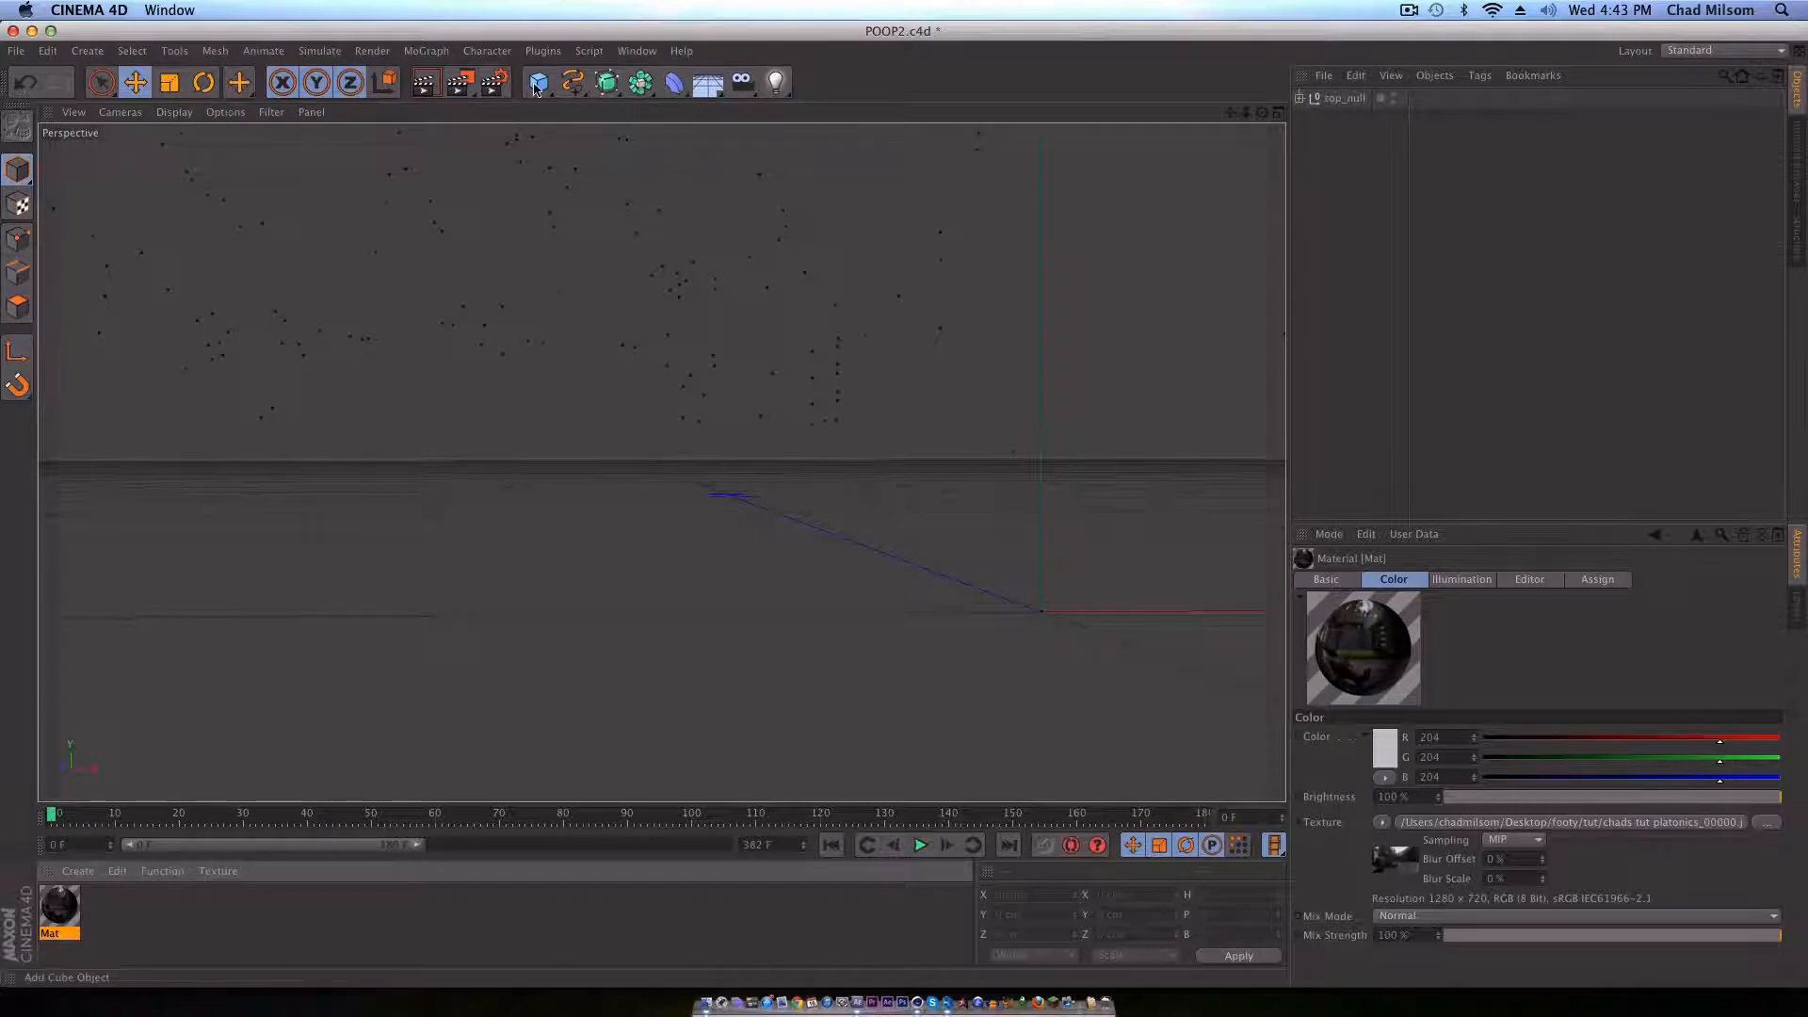
Step: Add a Background object, apply the footage material to it, and check it on the timeline
left_click(710, 87)
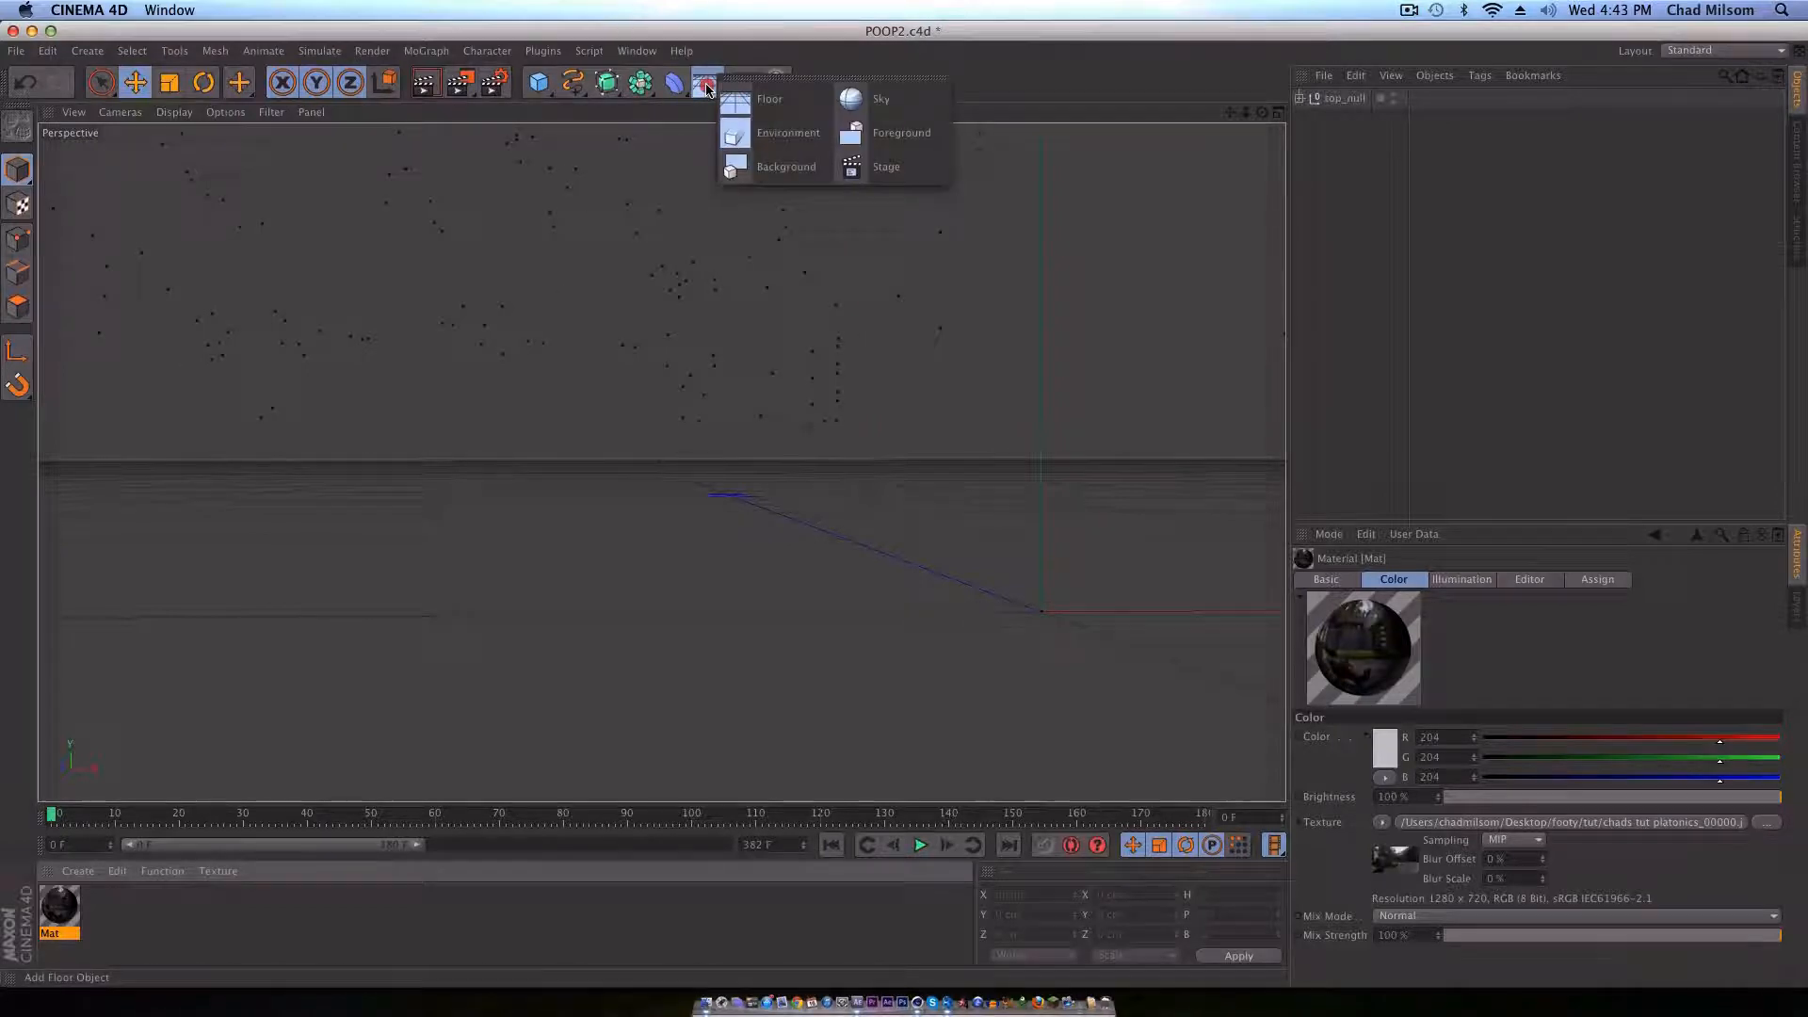
left_click(787, 167)
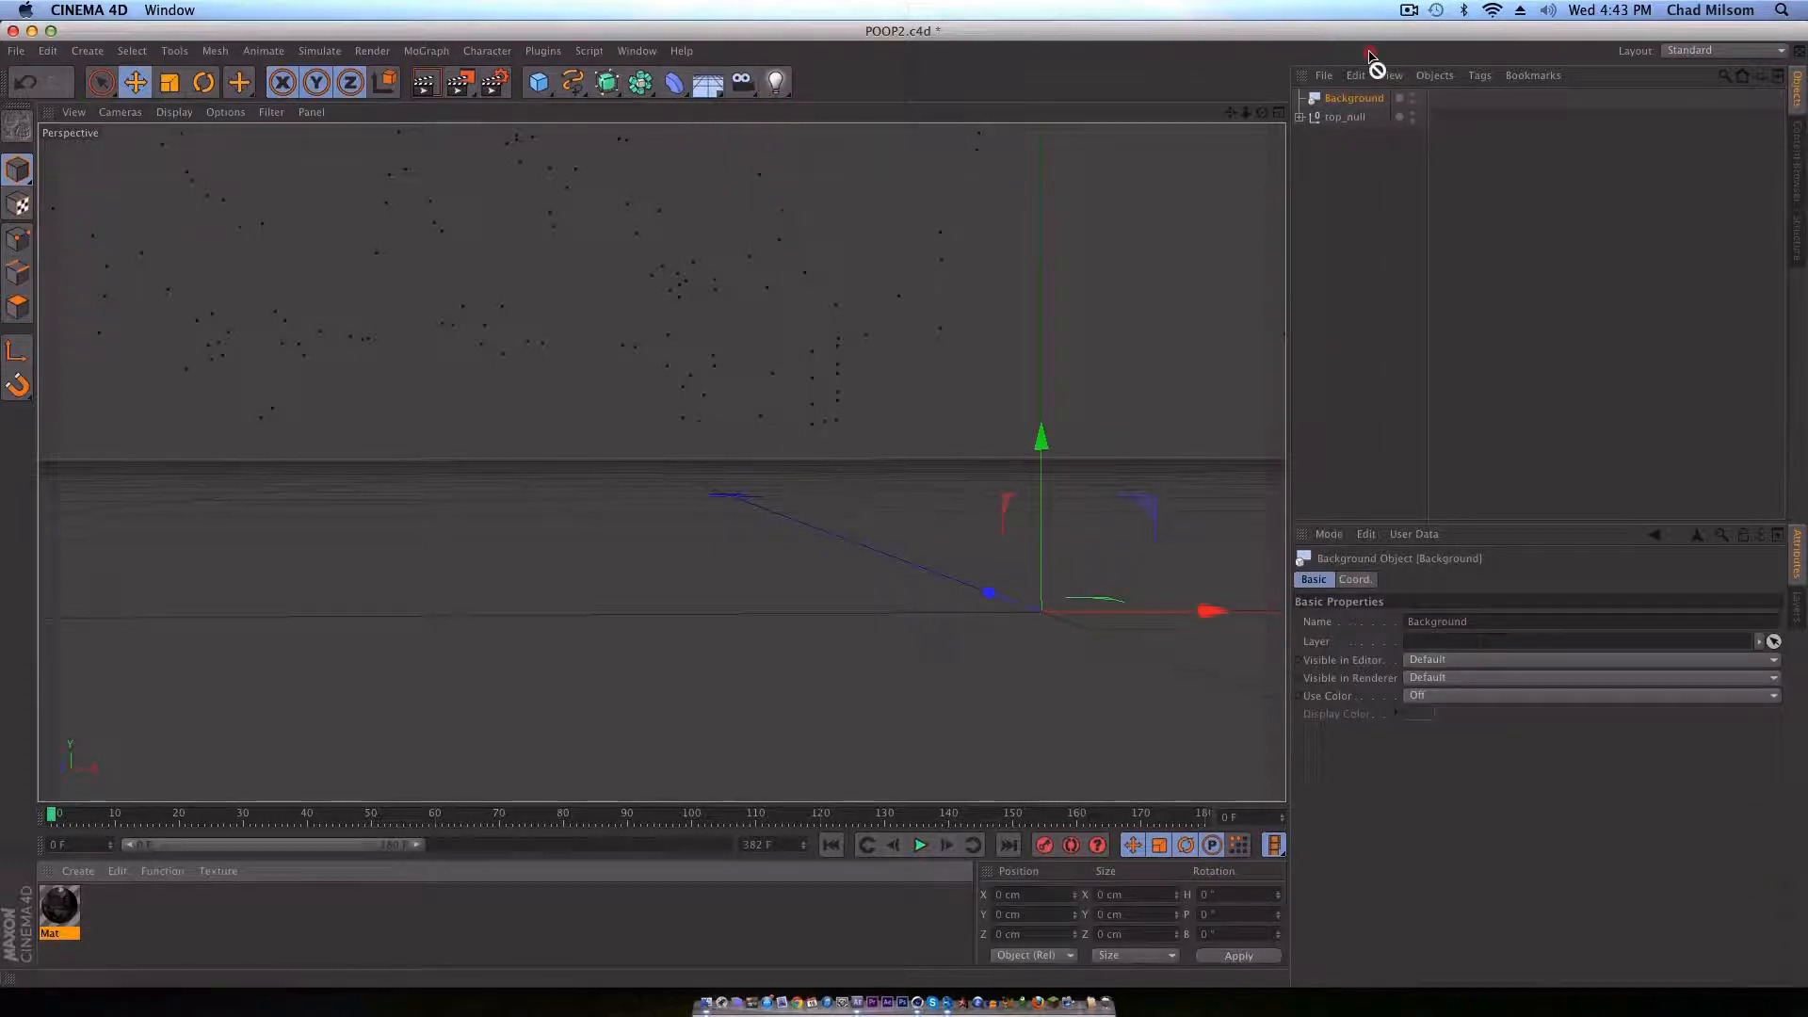
left_click_drag(1357, 104, 1356, 99)
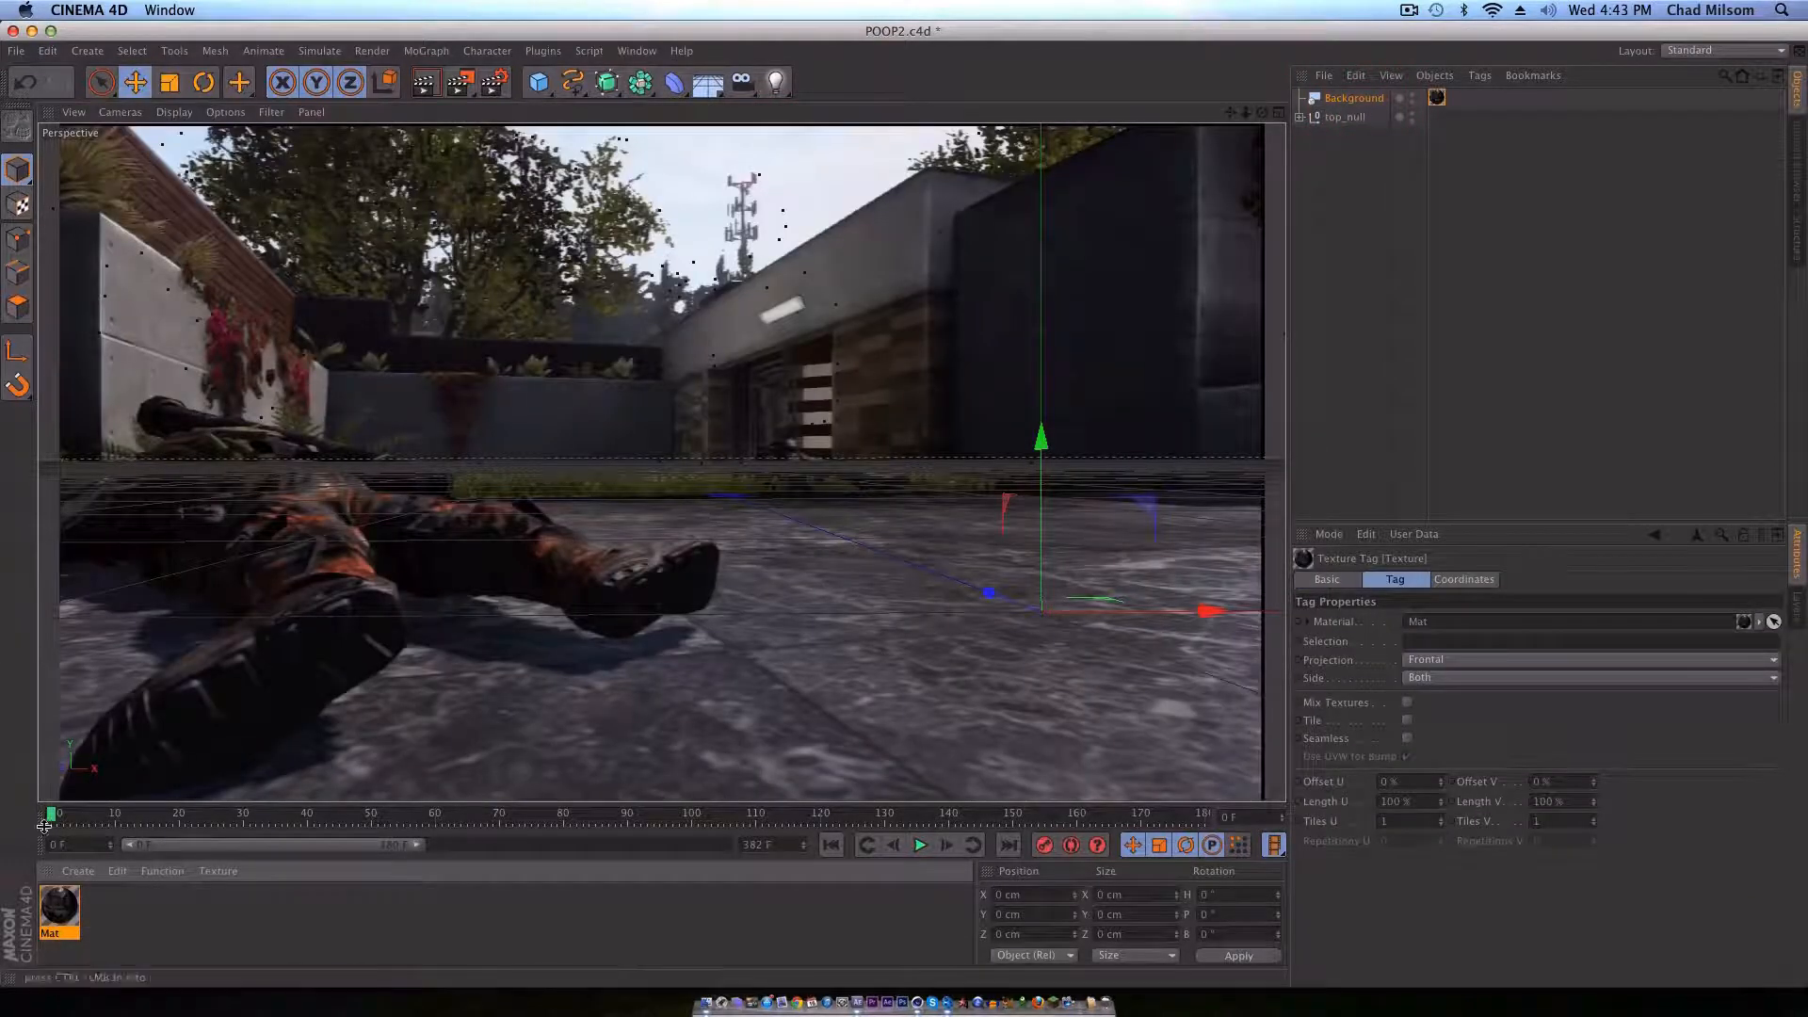
mouse_move(57, 815)
left_mouse_down()
mouse_move(1017, 780)
mouse_move(56, 744)
mouse_move(1070, 754)
mouse_move(26, 725)
mouse_move(1142, 754)
mouse_move(2, 725)
mouse_move(1110, 715)
mouse_move(2, 811)
left_mouse_up()
Step: Add a MoText object about 237 cm back along Z and scale it down to a text height of about 73 cm
left_click(436, 56)
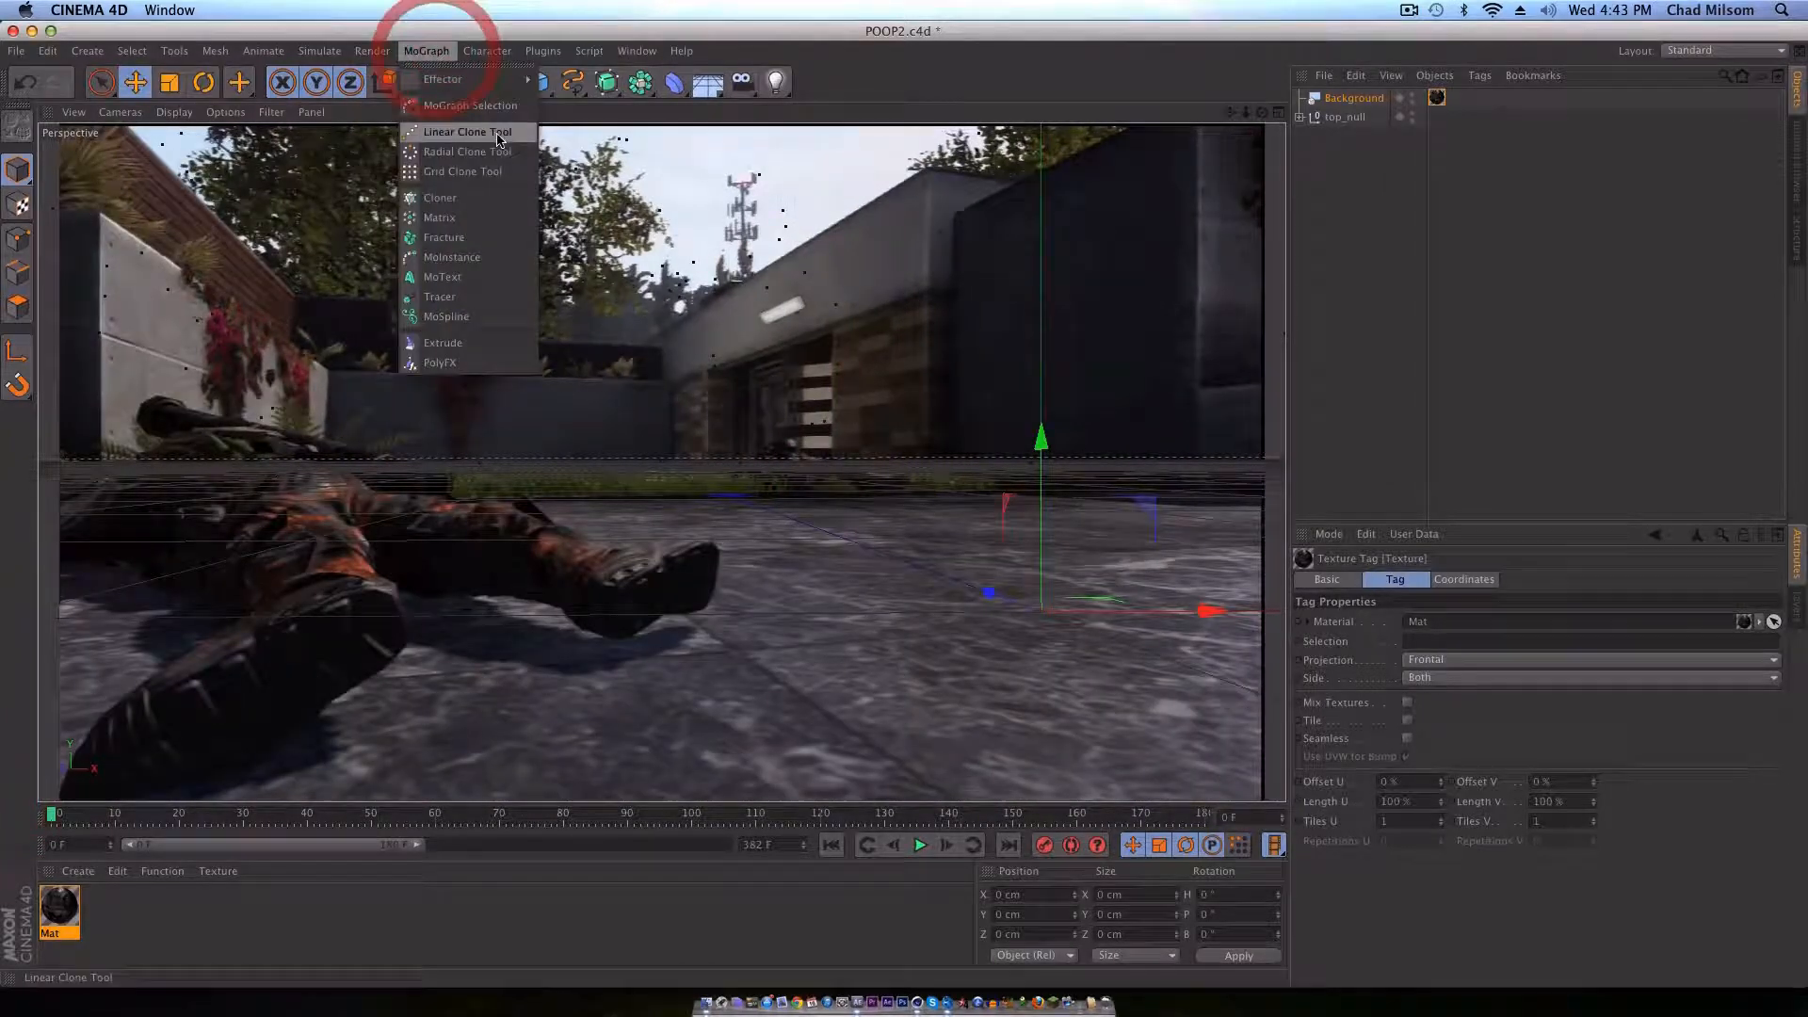
left_click(479, 279)
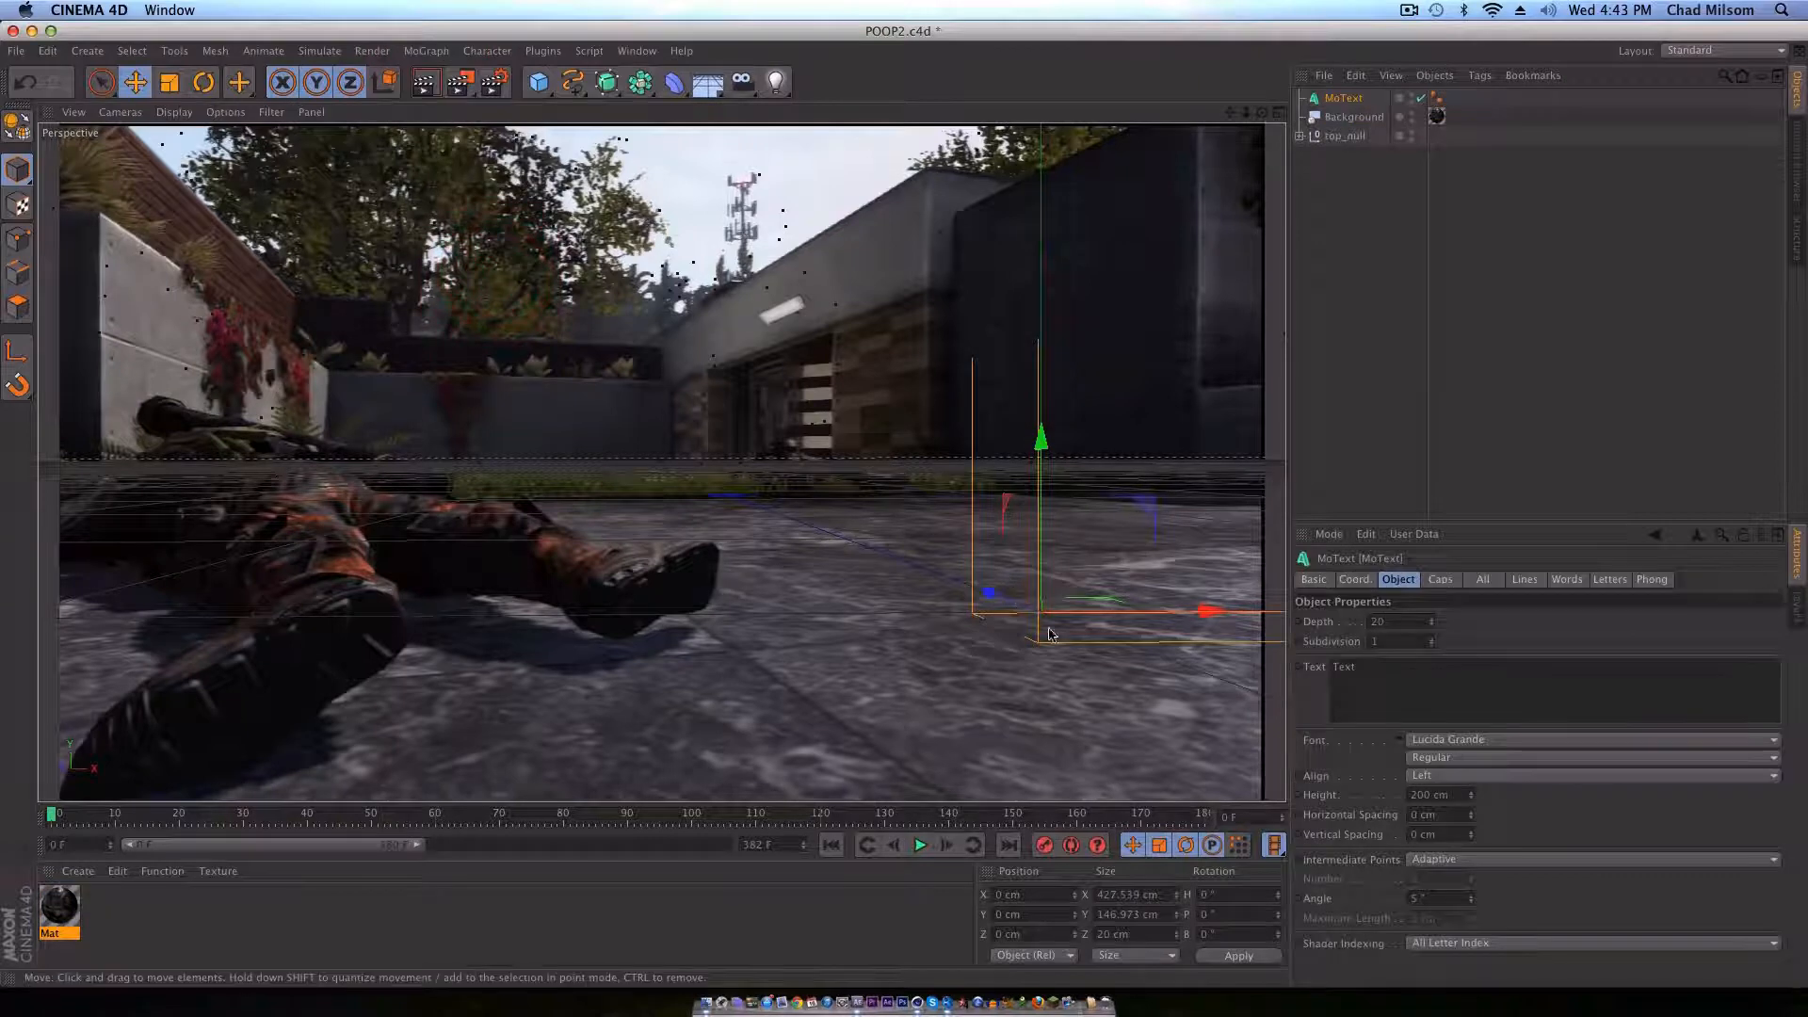
left_click_drag(987, 593, 754, 499)
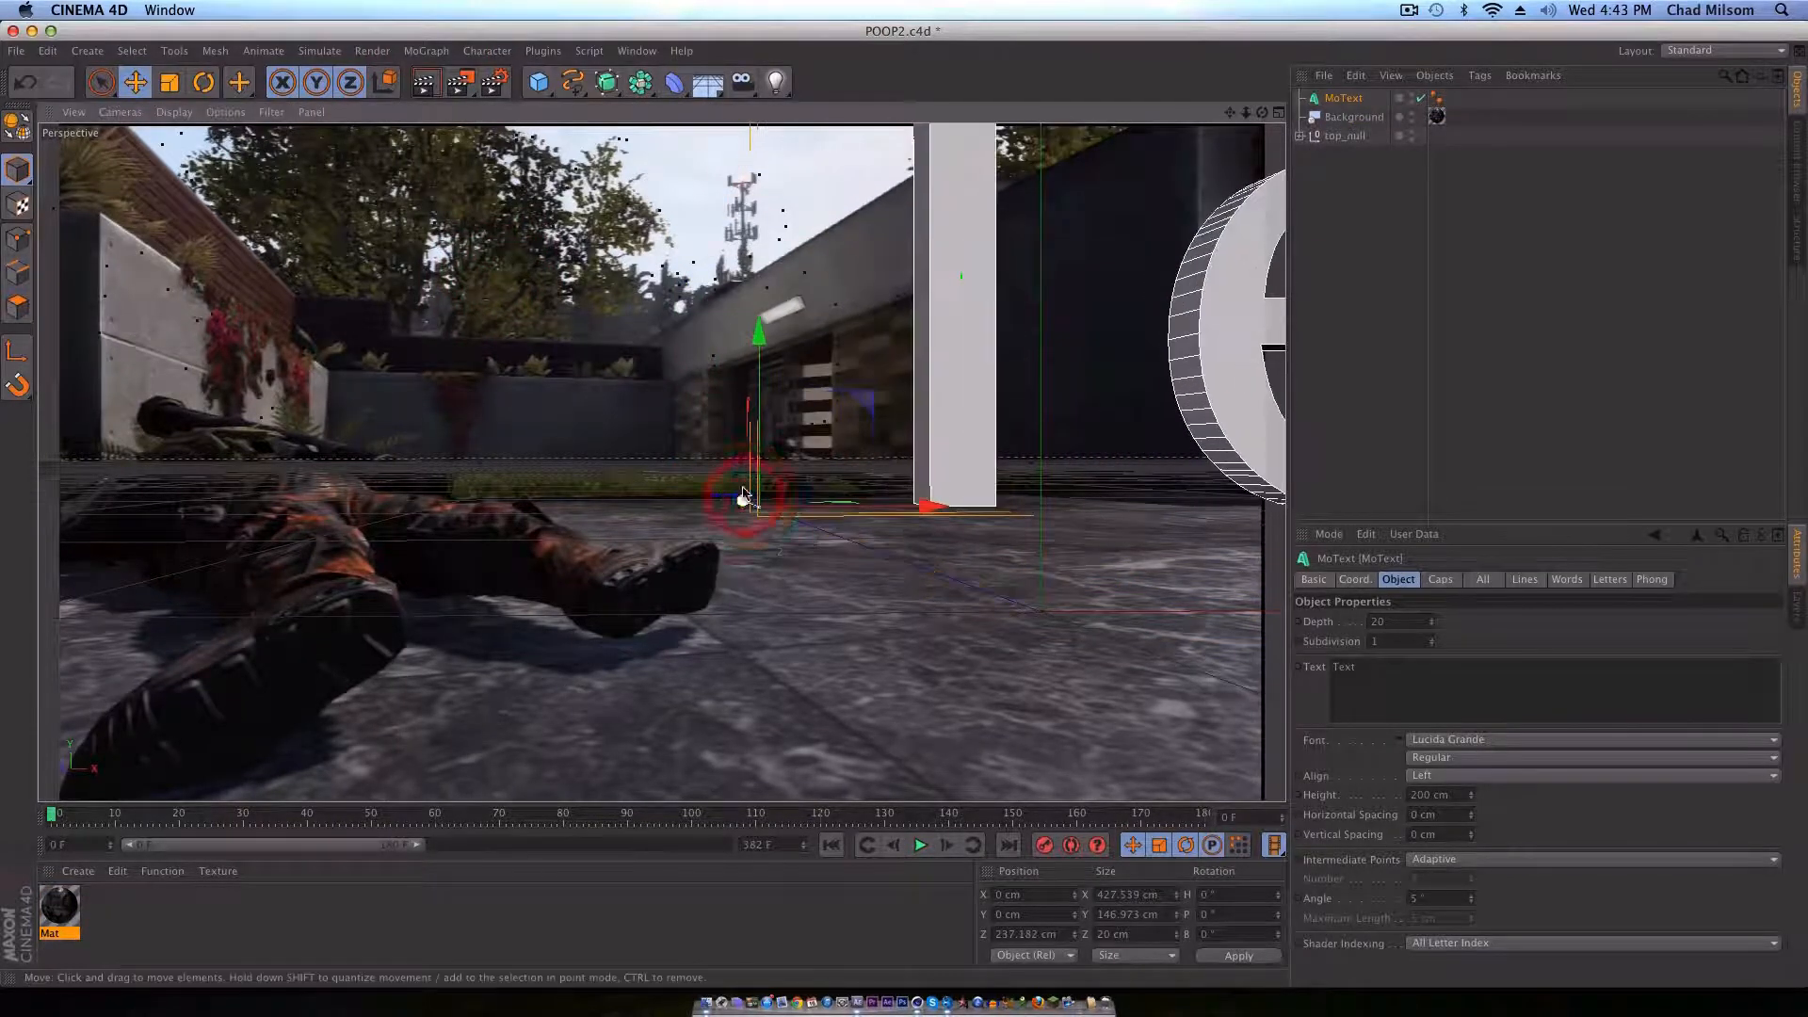
key("t")
left_click_drag(969, 209, 606, 456)
Step: Change the MoText wording to the creator's first name in capitals and increase its depth to 47 cm
left_click(1347, 98)
left_click_drag(1396, 677, 1236, 643)
type("ChAD")
left_click(1667, 613)
left_click_drag(1432, 621, 1326, 275)
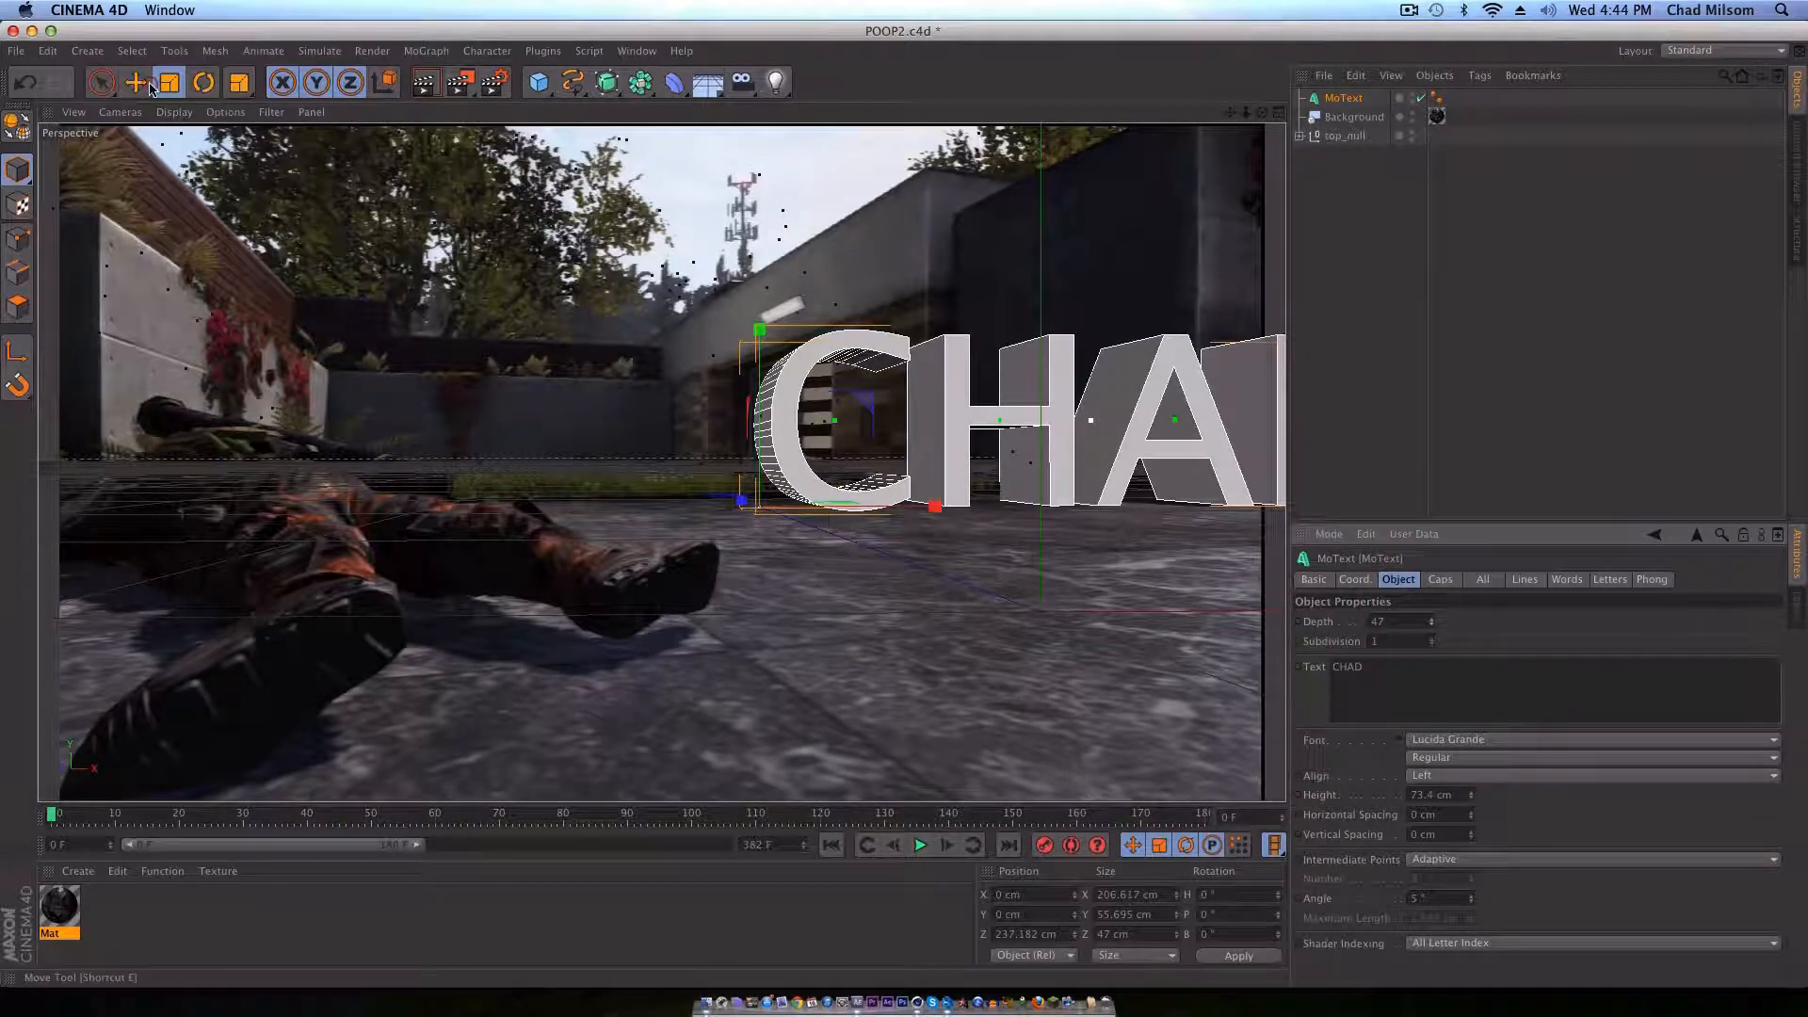
Step: Move the text on the ground to about X -45 cm, Z 153 cm, and scrub the timeline to check its tracking
key("e")
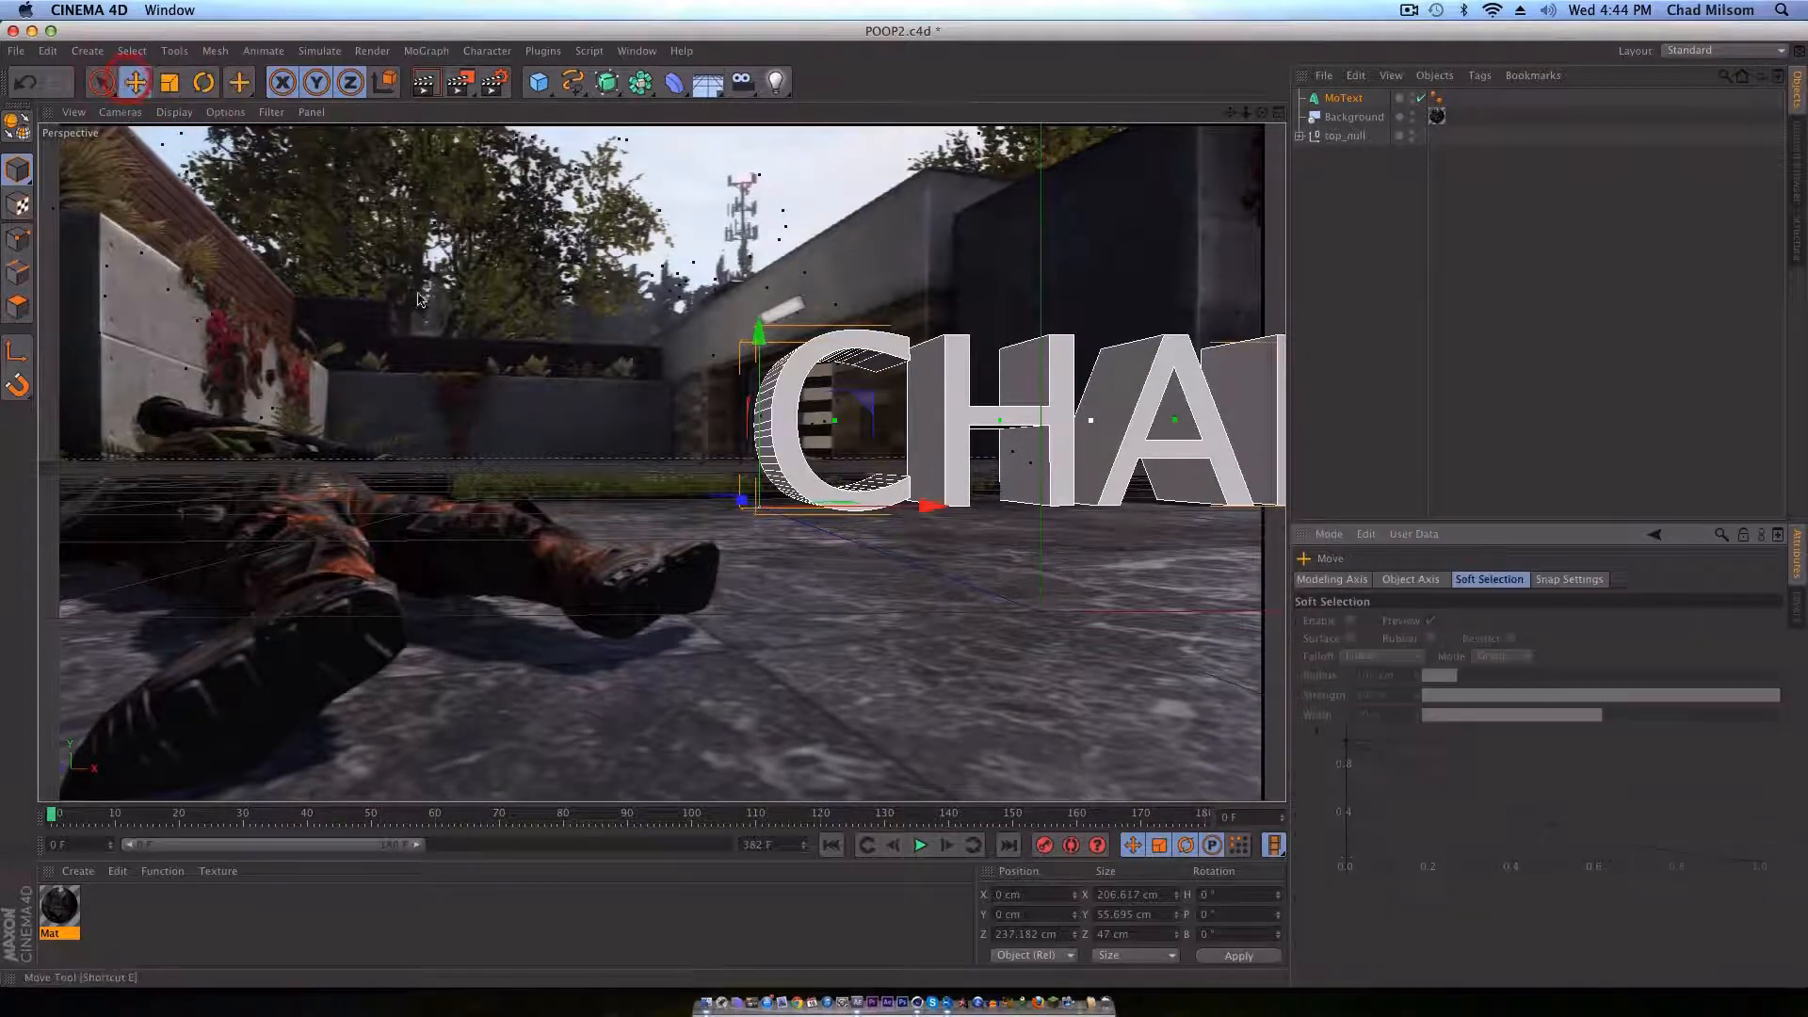
left_click_drag(743, 499, 772, 554)
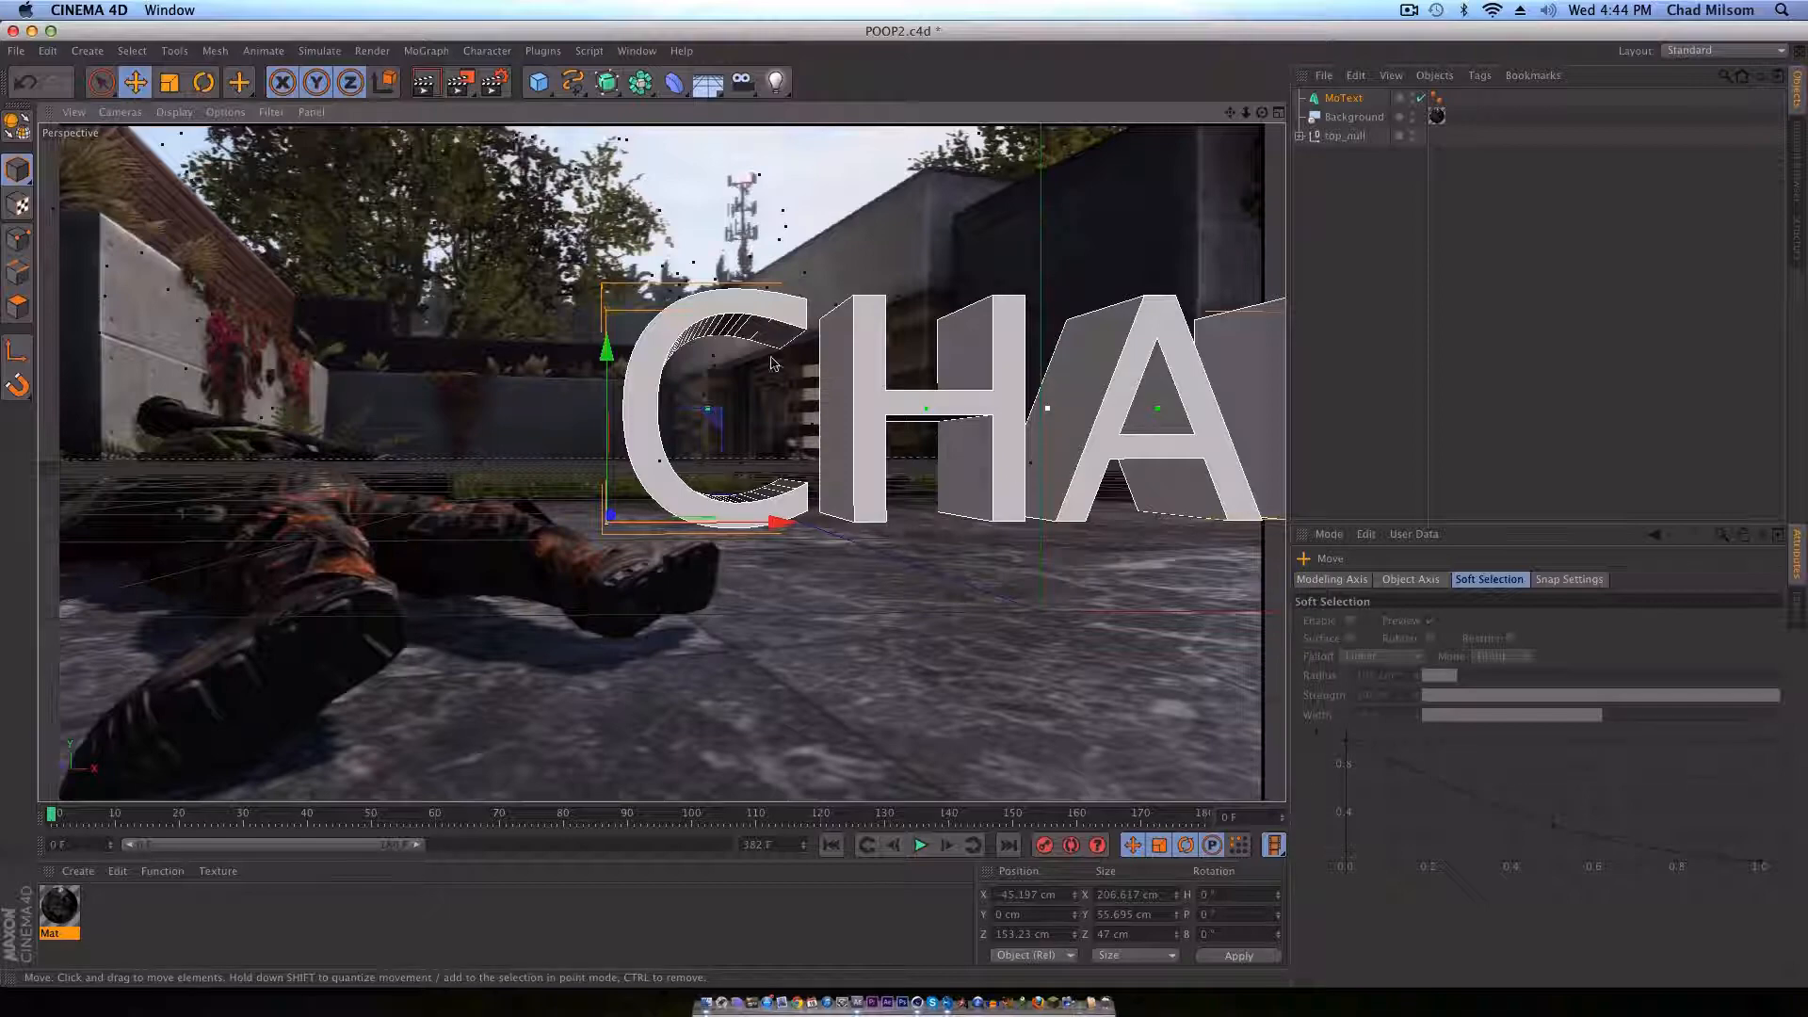
left_click_drag(47, 814, 1191, 795)
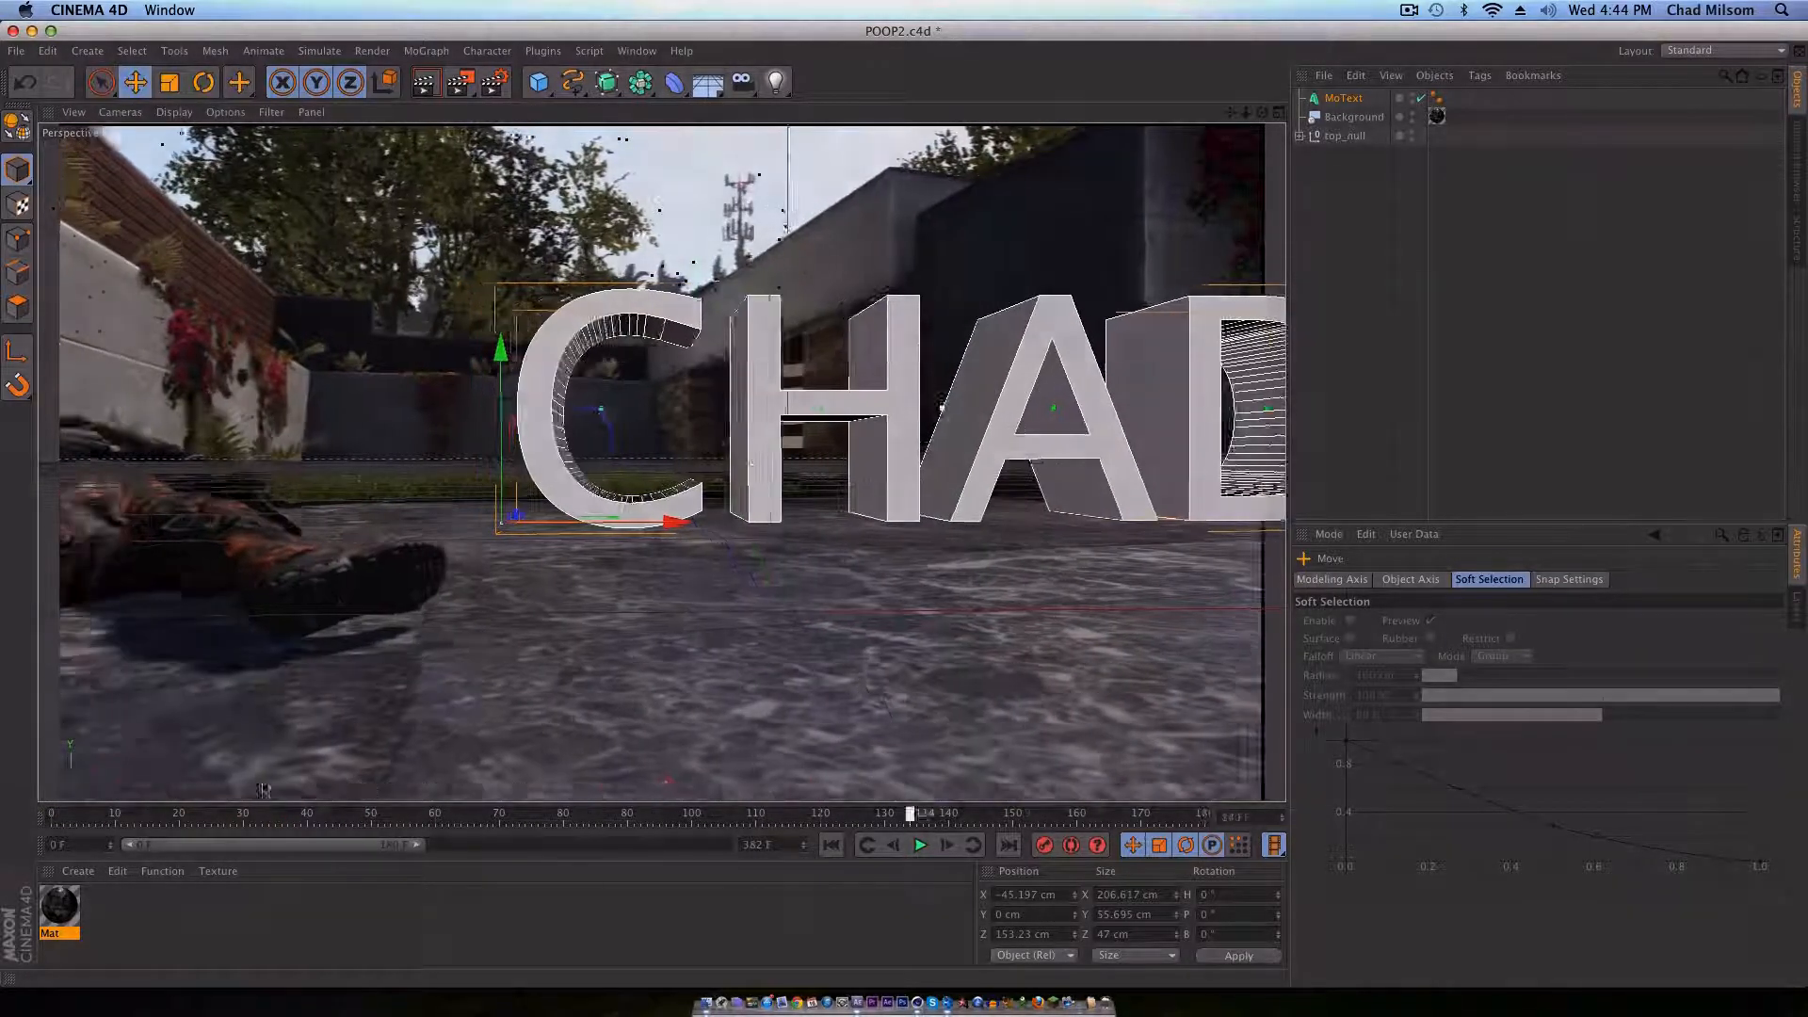